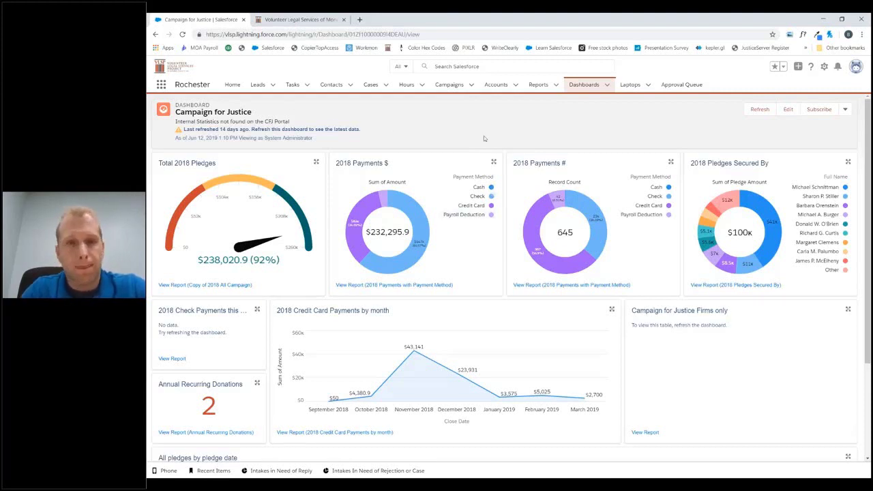
# - Leave the Campaign for Justice dashboard for the Dashboards overview
pyautogui.click(585, 85)
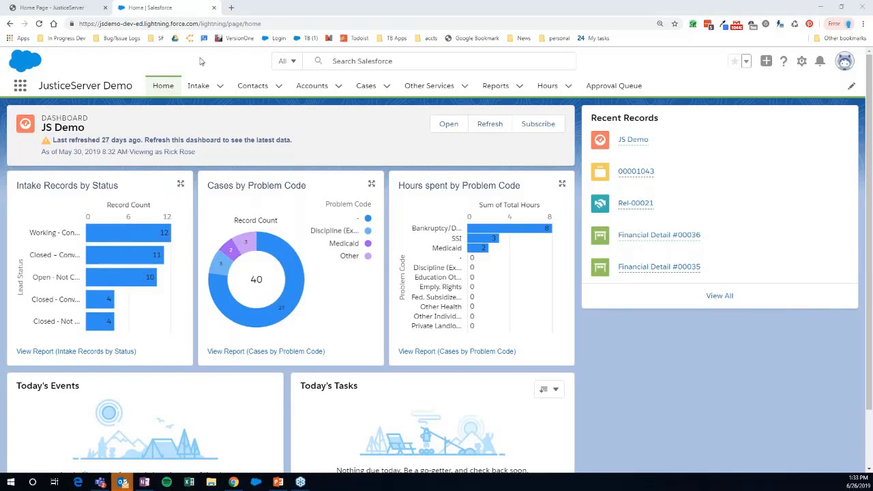
# - Start a new intake with Type of Entity set to Individual
pyautogui.click(220, 88)
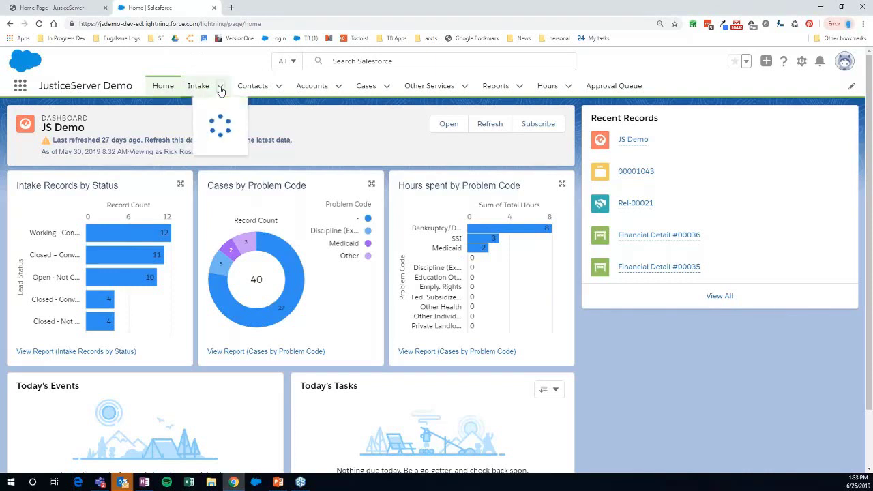
pyautogui.click(219, 109)
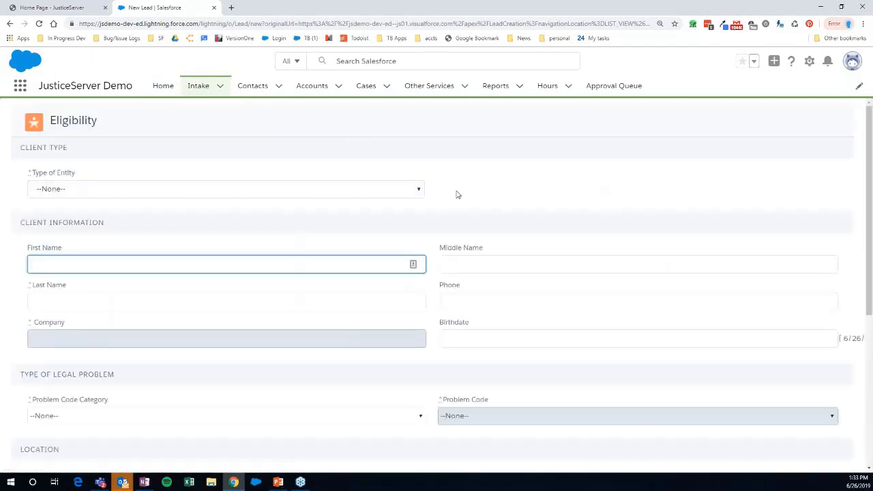
pyautogui.click(414, 193)
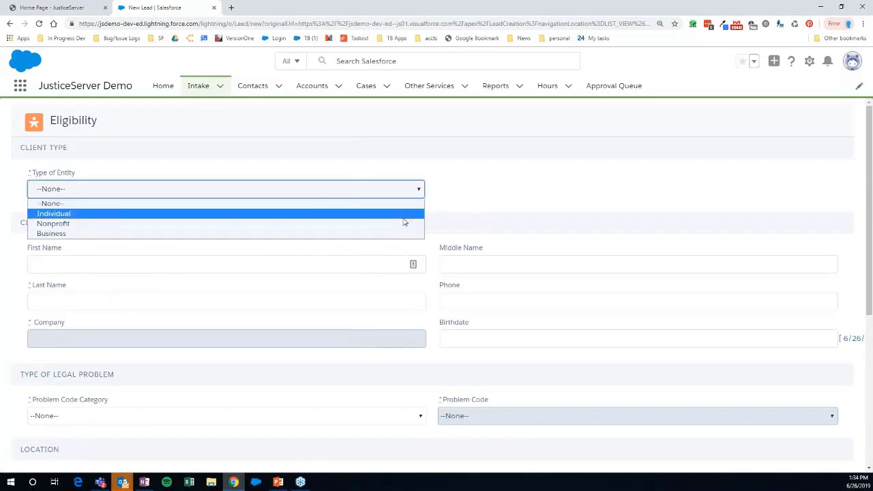
pyautogui.click(404, 215)
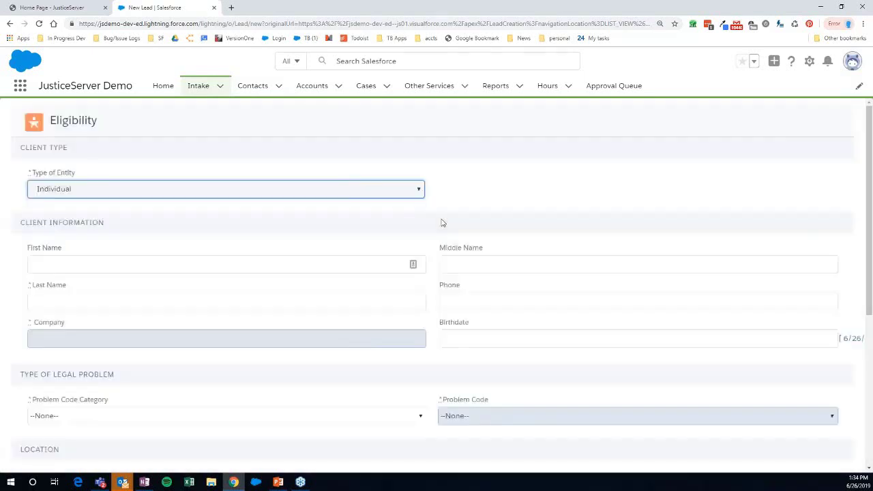
pyautogui.scroll(-1, 442, 223)
# - Enter the client's first and last name
pyautogui.click(345, 219)
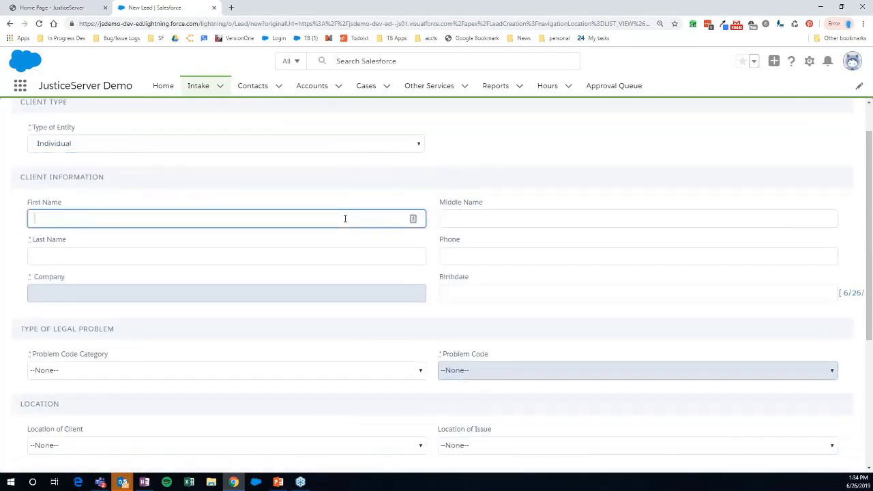
pyautogui.write('Rick')
pyautogui.press('Tab')
pyautogui.write('Test')
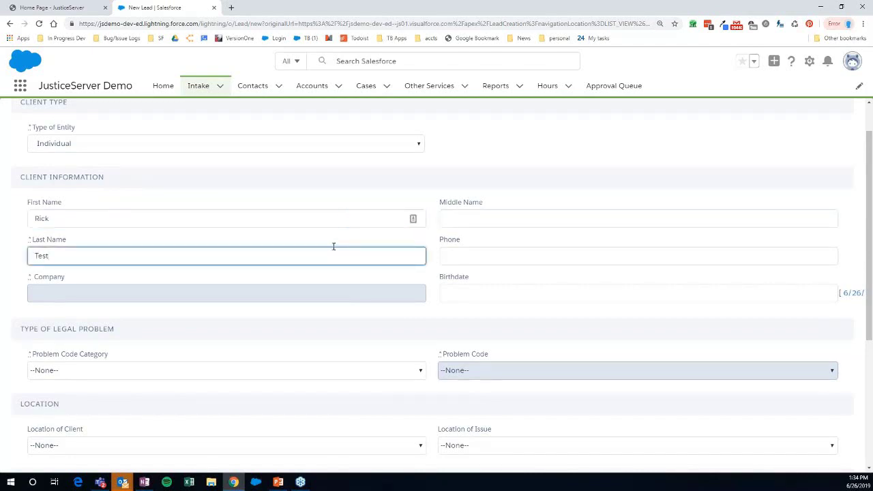
pyautogui.scroll(-1, 334, 246)
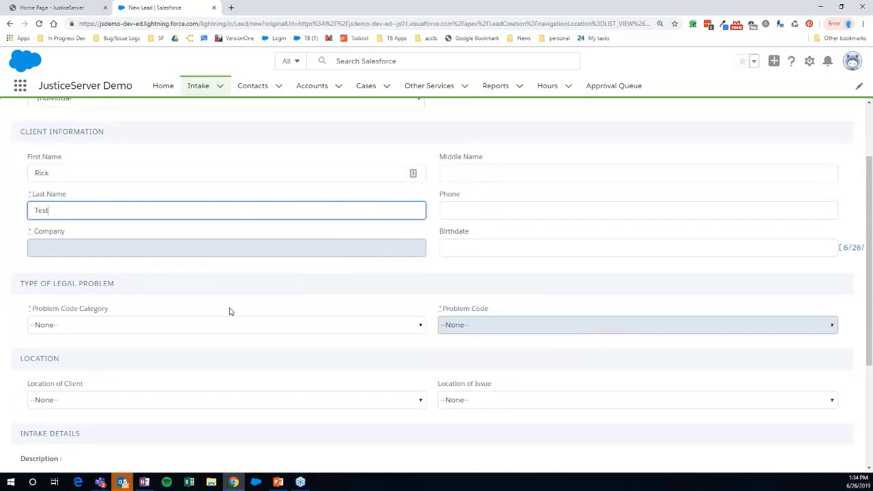
# - Set the problem code to Health / Long Term Care Health Fac
pyautogui.scroll(-1, 179, 286)
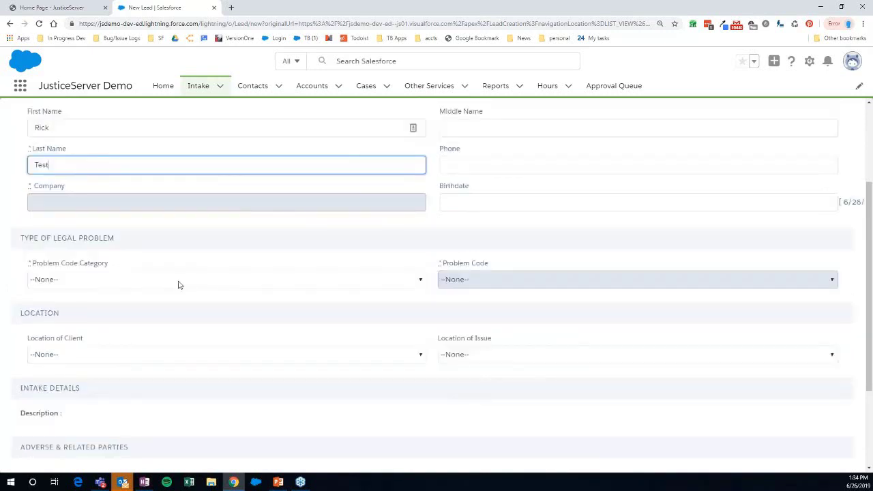
pyautogui.click(179, 285)
pyautogui.click(204, 354)
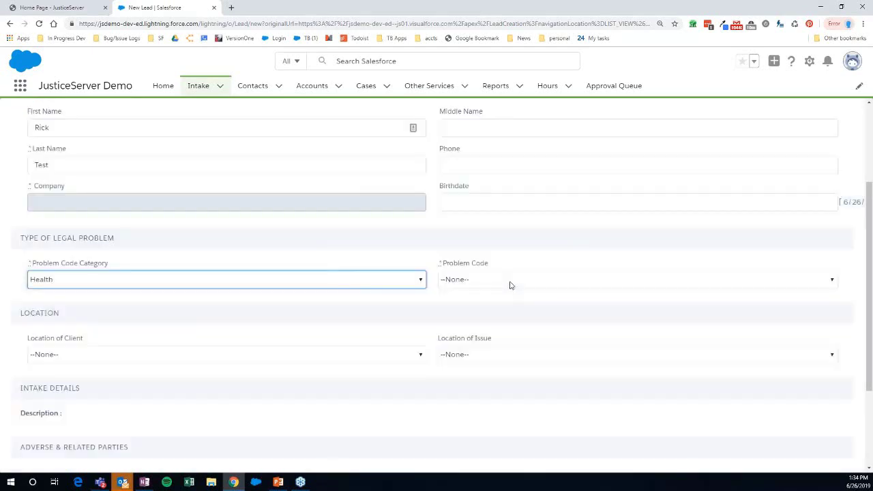
pyautogui.click(510, 285)
pyautogui.click(508, 326)
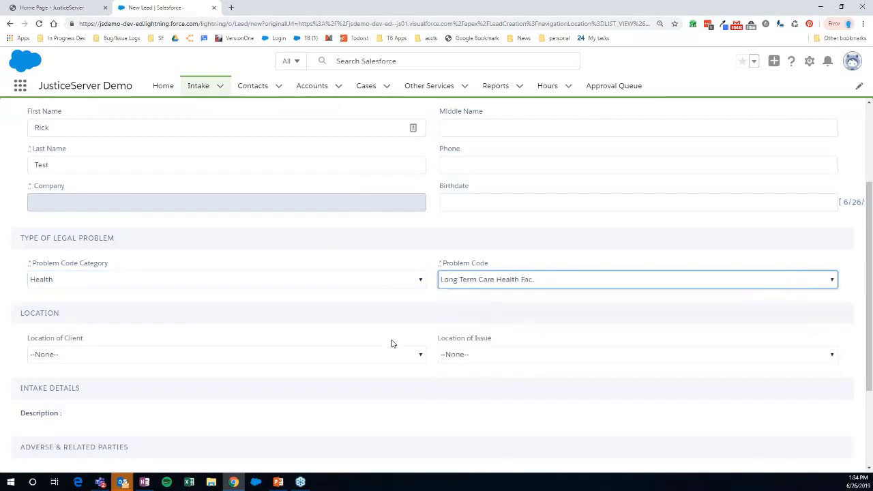
# - Set both the client location and the issue location to Cayuga County
pyautogui.scroll(-2, 392, 345)
pyautogui.click(393, 228)
pyautogui.click(403, 250)
pyautogui.click(485, 225)
pyautogui.click(493, 300)
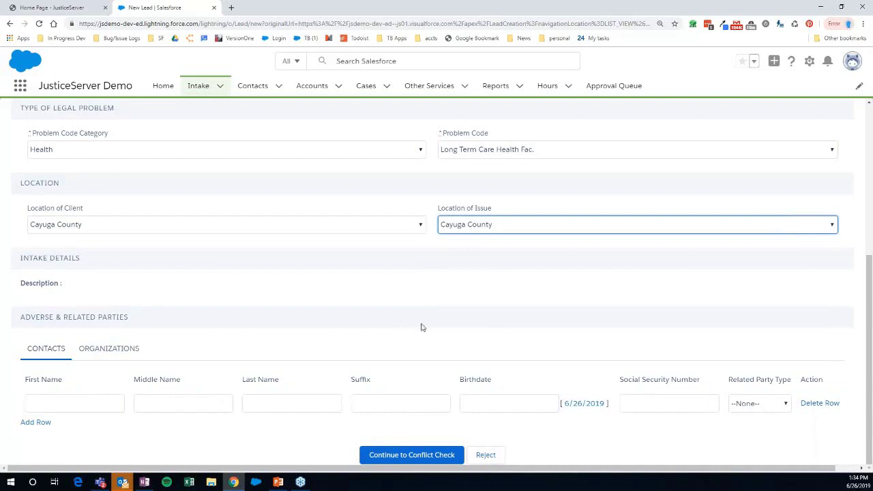
# - Enter the adverse party contact's first and last name
pyautogui.click(103, 406)
pyautogui.write('John')
pyautogui.press('Tab')
pyautogui.press('Tab')
pyautogui.write('Doe')
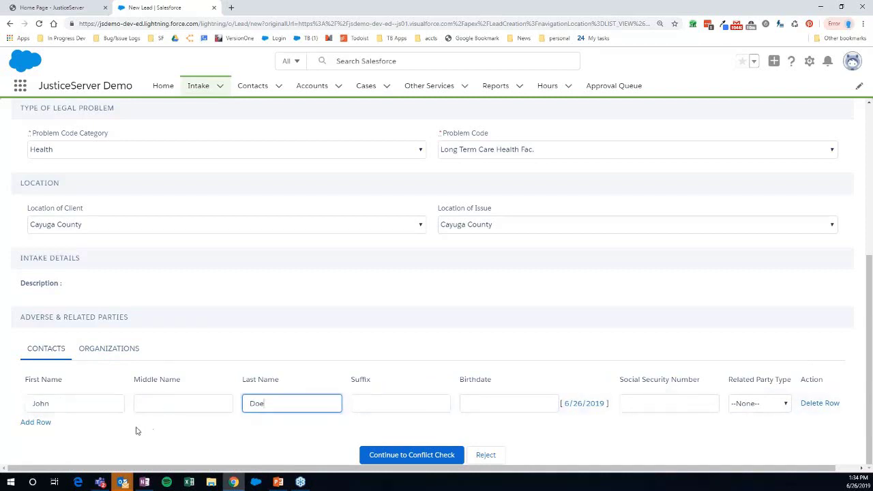
# - Run the conflict check and tick Use? on the first matching client record, which has two cases
pyautogui.click(398, 456)
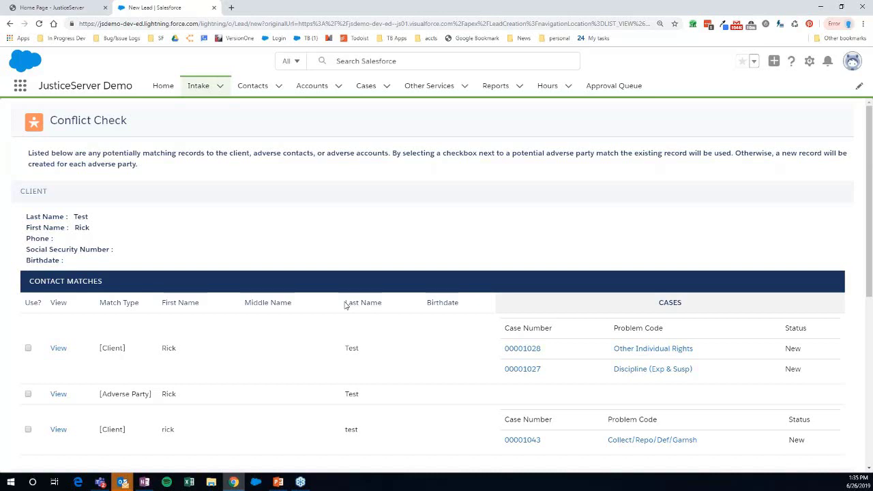
pyautogui.scroll(-1, 253, 267)
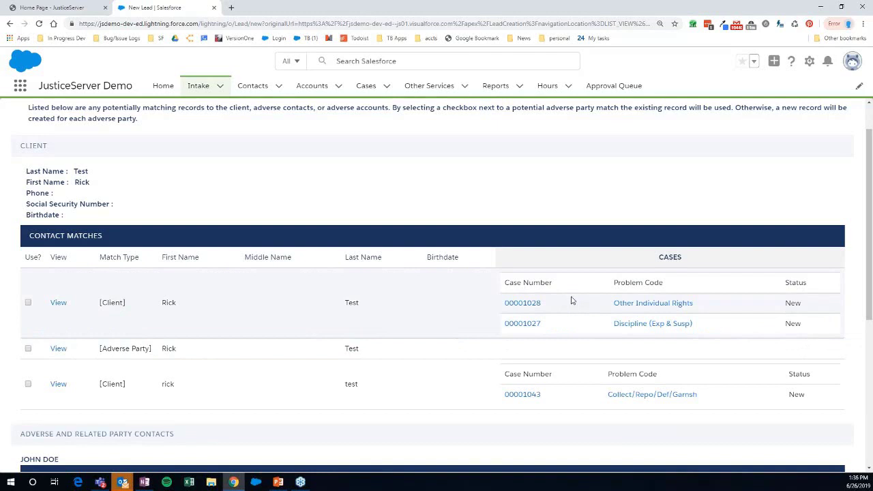
pyautogui.moveTo(523, 307)
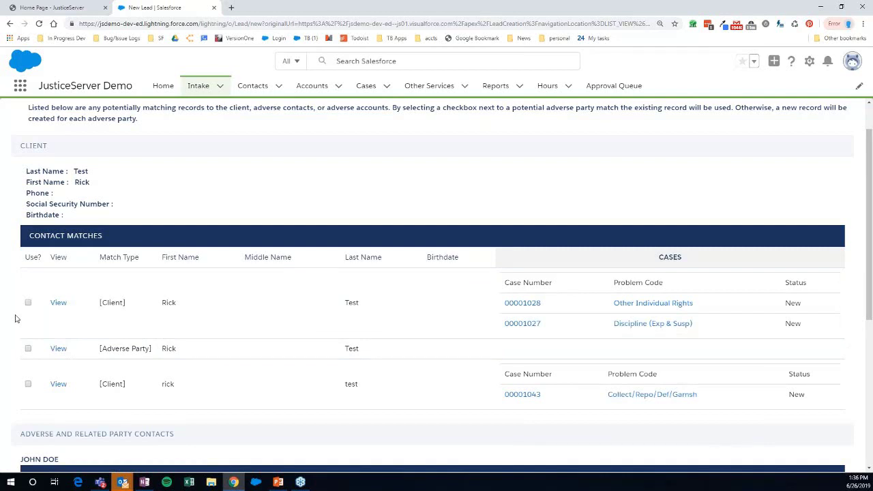
pyautogui.scroll(-1, 15, 319)
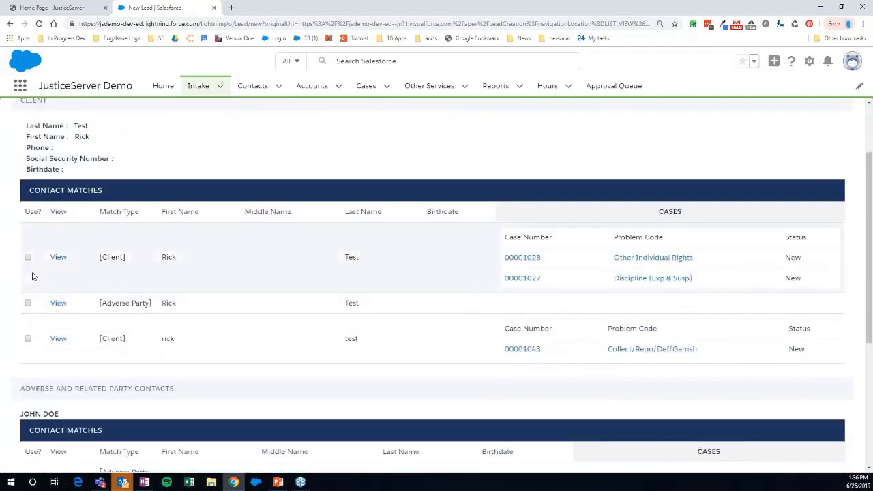
pyautogui.click(29, 258)
pyautogui.scroll(-1, 31, 286)
pyautogui.scroll(-3, 30, 286)
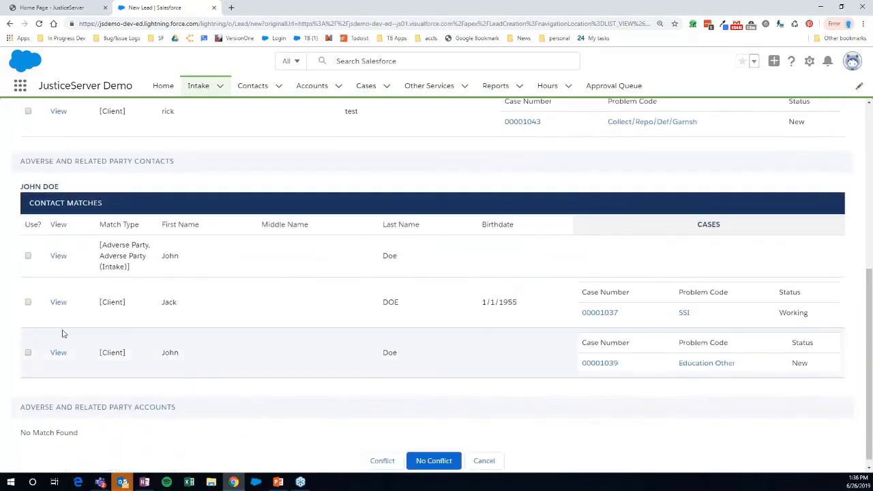
pyautogui.scroll(-1, 409, 444)
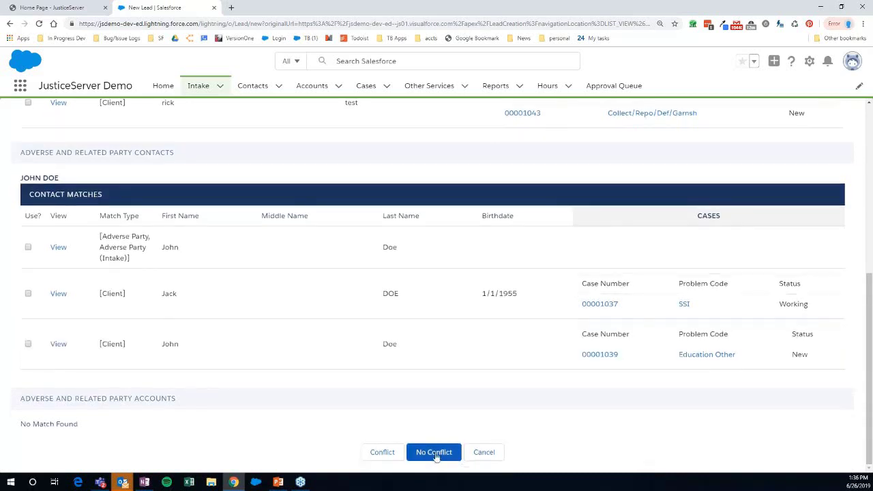
pyautogui.click(434, 454)
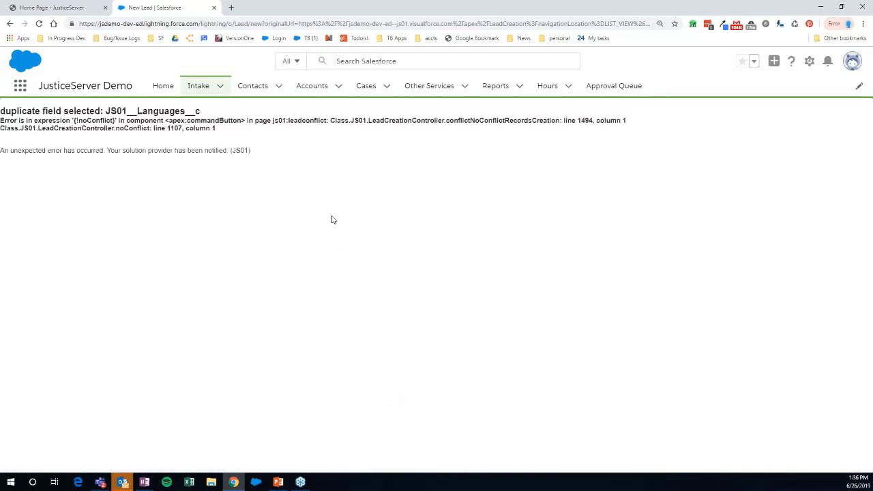
pyautogui.click(219, 85)
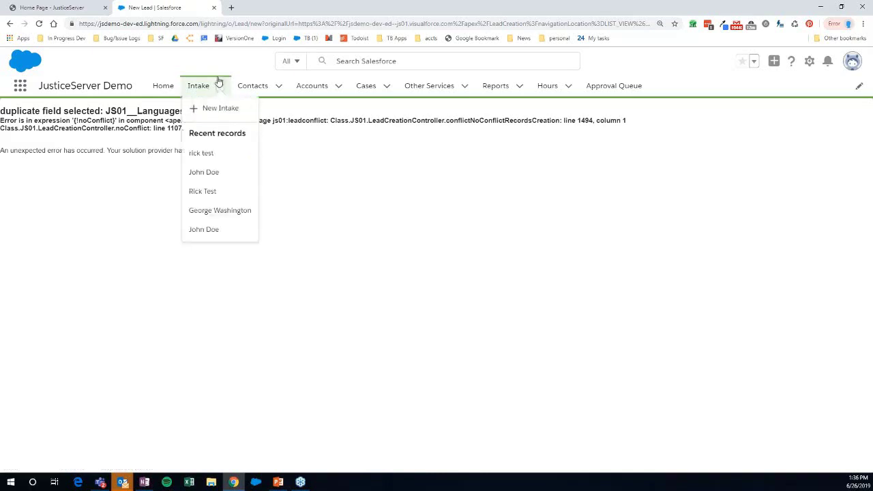
pyautogui.click(203, 152)
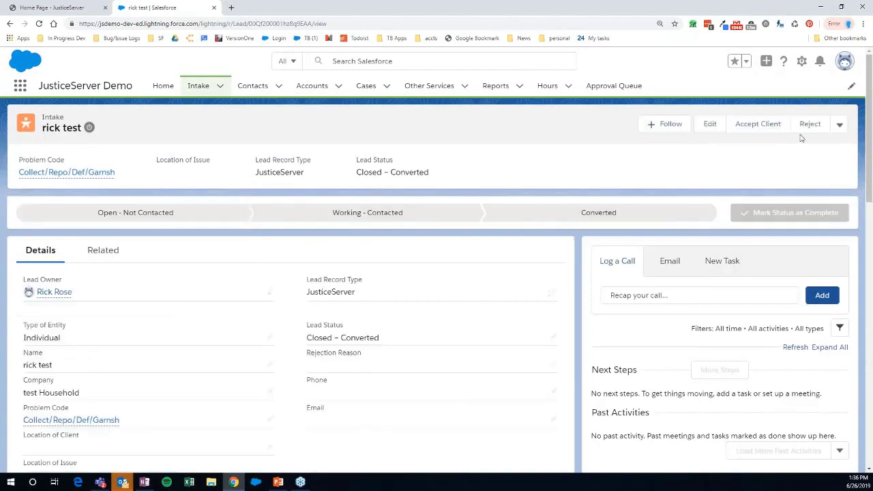
# - Open the other, not-yet-contacted test intake record from the recent intakes list
pyautogui.click(840, 128)
pyautogui.click(136, 145)
pyautogui.click(221, 86)
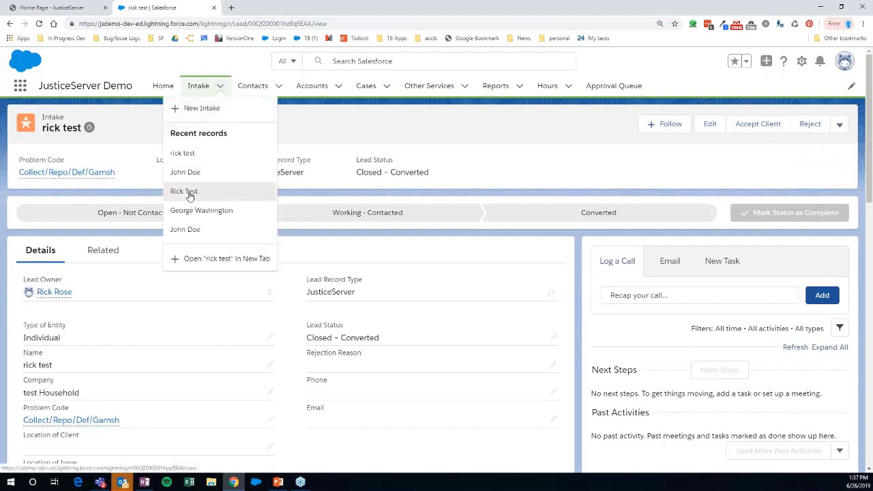
pyautogui.click(190, 194)
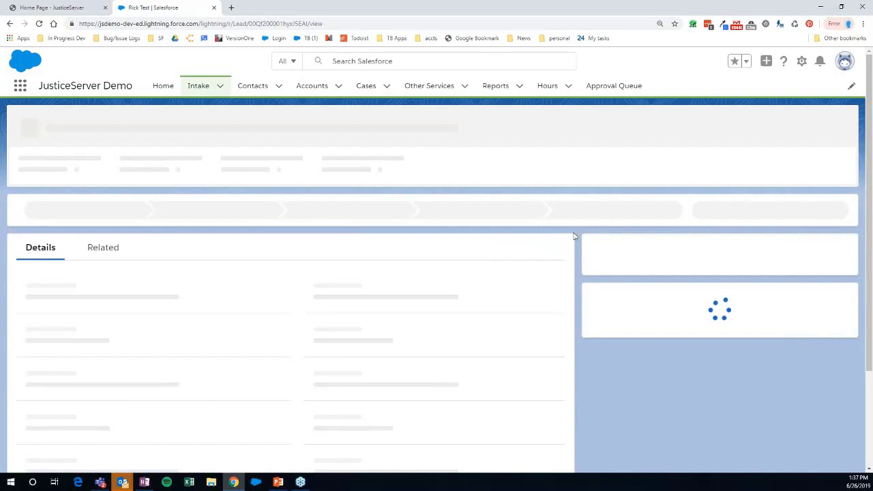
# - Start another new intake from the Intake menu
pyautogui.click(839, 128)
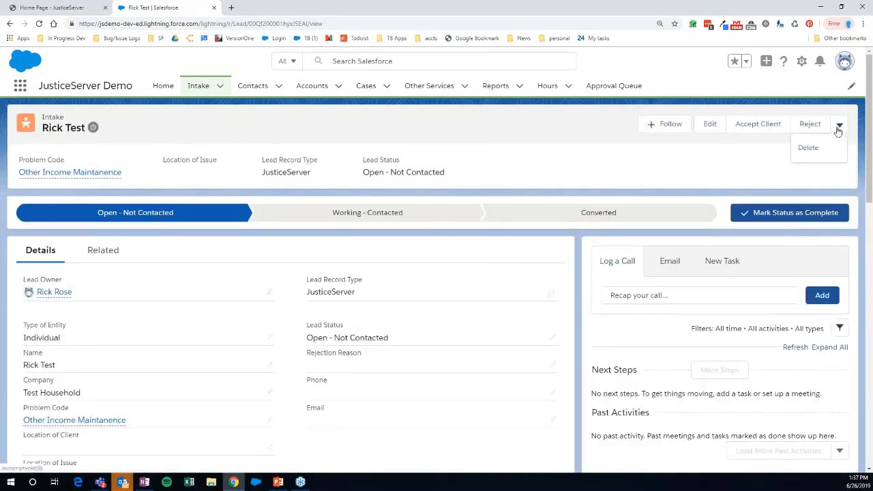
pyautogui.click(838, 130)
pyautogui.click(221, 88)
pyautogui.click(202, 108)
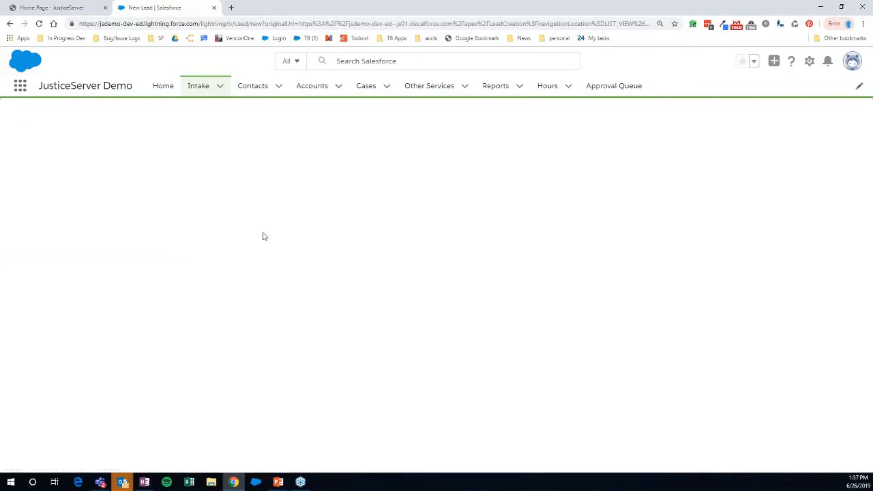
# - Set Type of Entity to Individual and enter the client's first and last name
pyautogui.click(202, 189)
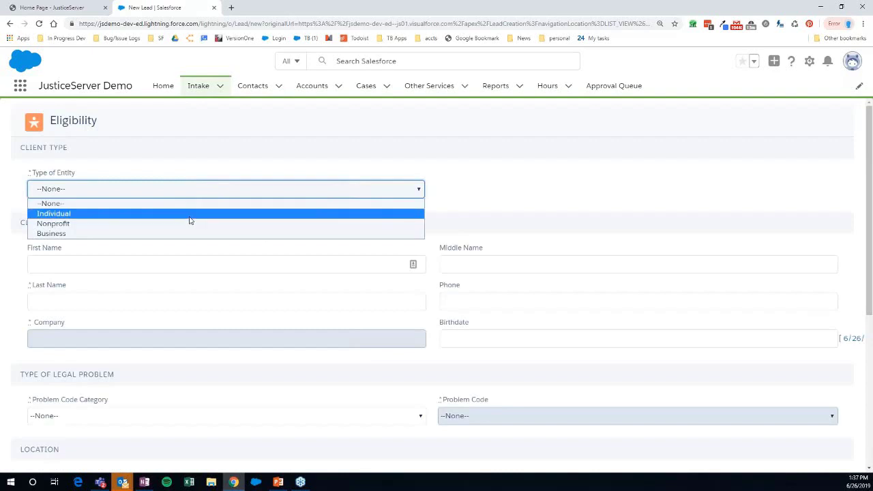
pyautogui.click(190, 217)
pyautogui.click(168, 263)
pyautogui.write('Rick')
pyautogui.press('Tab')
pyautogui.write('Tes')
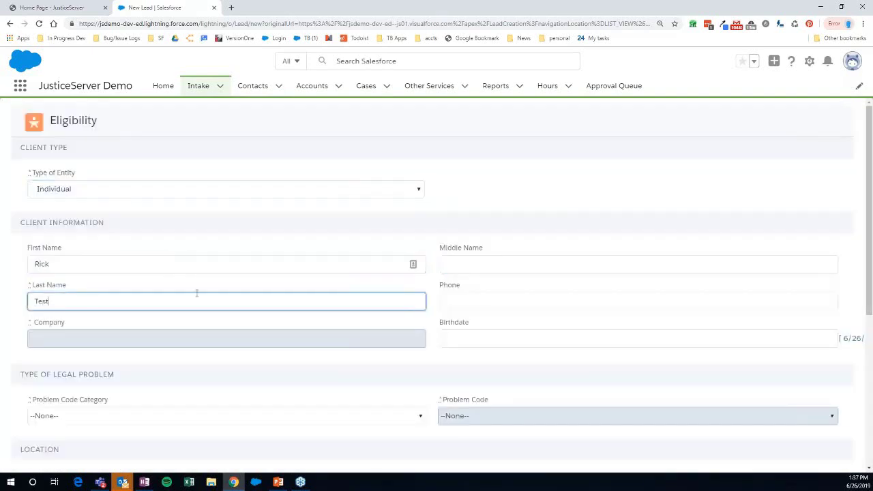
pyautogui.write('t')
pyautogui.scroll(-3, 196, 293)
# - Set the problem code to Employment / EITC (Earned Inc. Tax Credit)
pyautogui.click(181, 189)
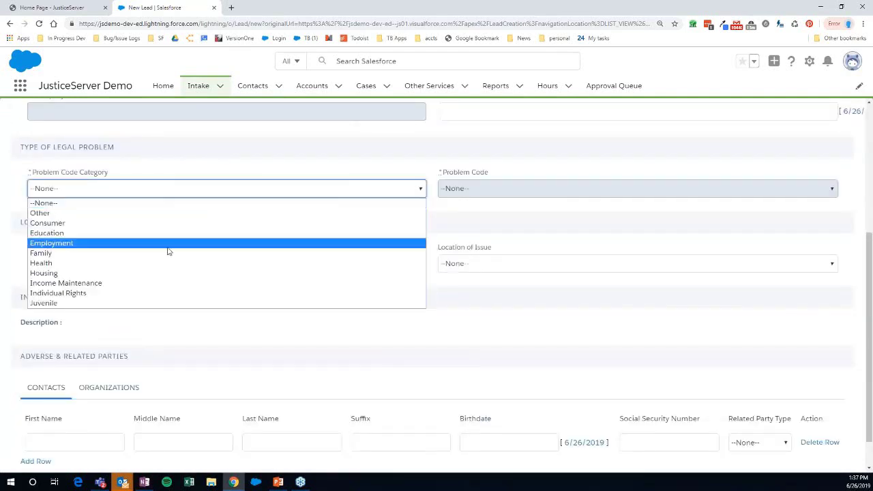
pyautogui.click(206, 243)
pyautogui.click(458, 196)
pyautogui.click(444, 222)
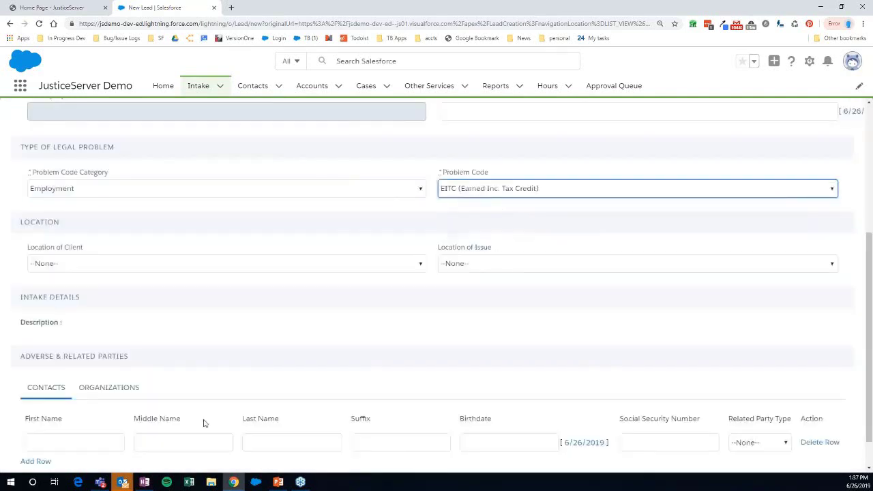
pyautogui.scroll(-1, 203, 423)
# - Run the conflict check and declare No Conflict
pyautogui.click(376, 454)
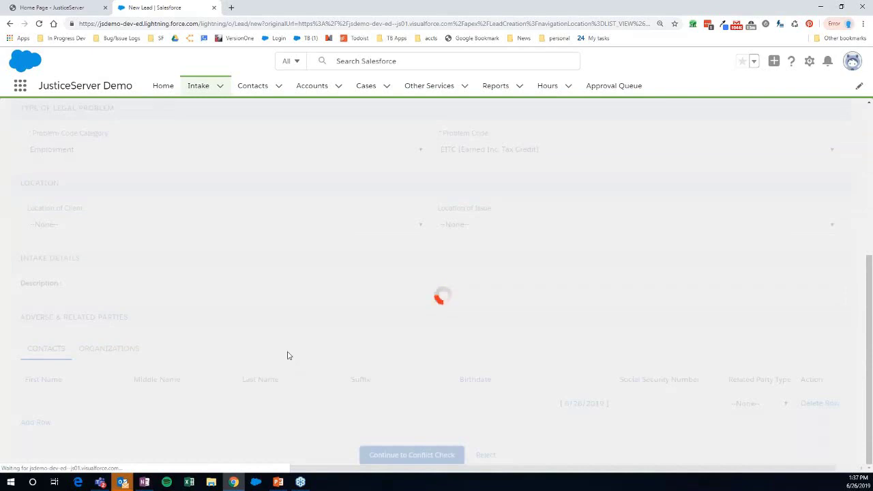
pyautogui.scroll(-2, 300, 361)
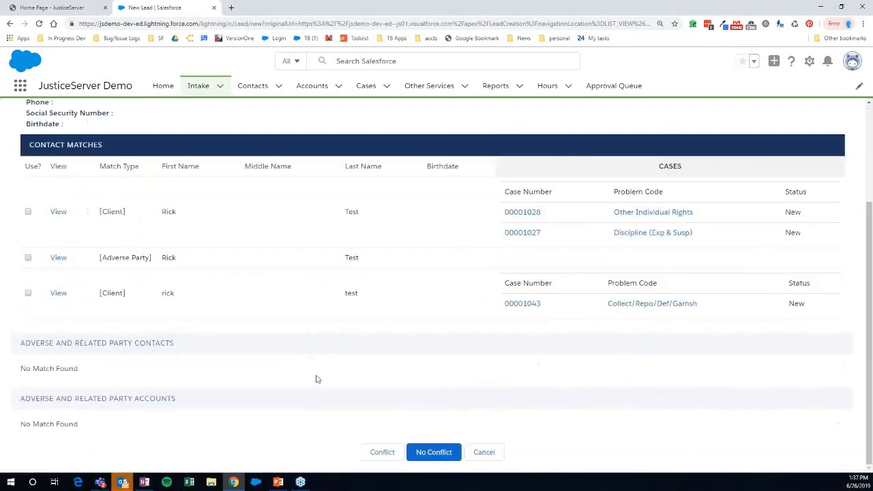
pyautogui.click(427, 454)
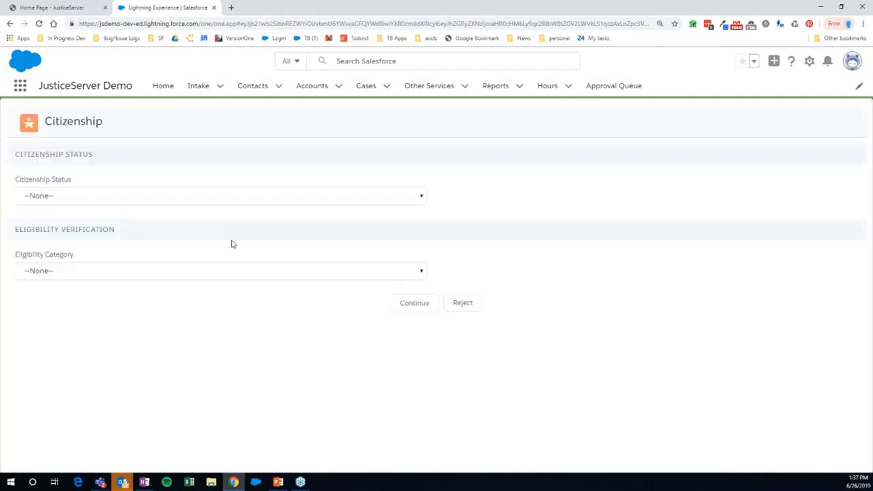
# - Set Citizenship Status and Eligibility Category to U.S. Citizen, with Citizenship Attestation as qualifying document
pyautogui.click(220, 198)
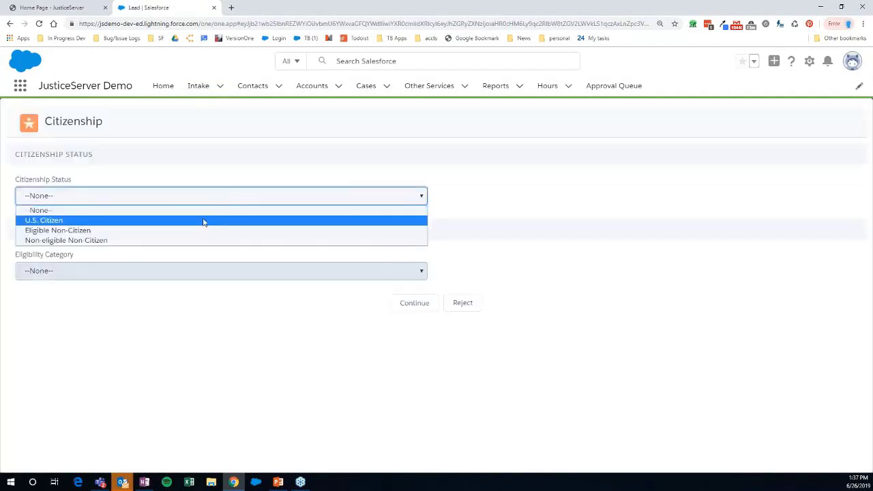
pyautogui.click(203, 220)
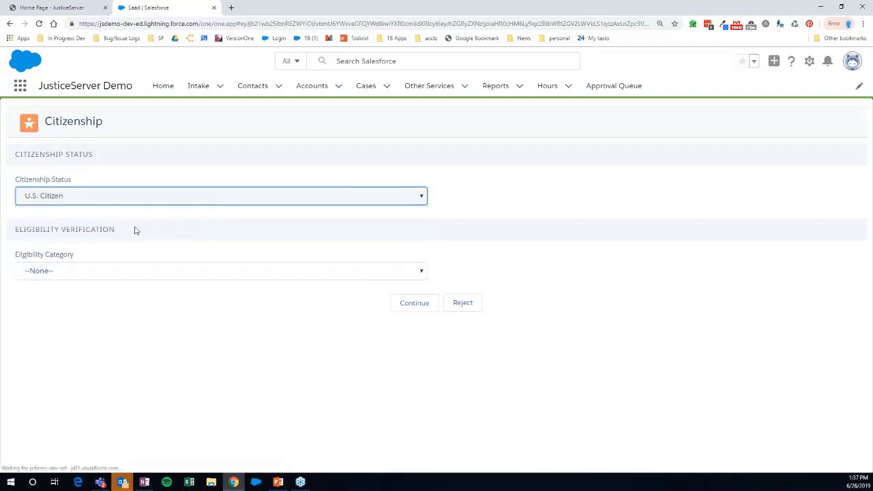
pyautogui.click(79, 280)
pyautogui.click(71, 307)
pyautogui.click(67, 279)
pyautogui.click(65, 295)
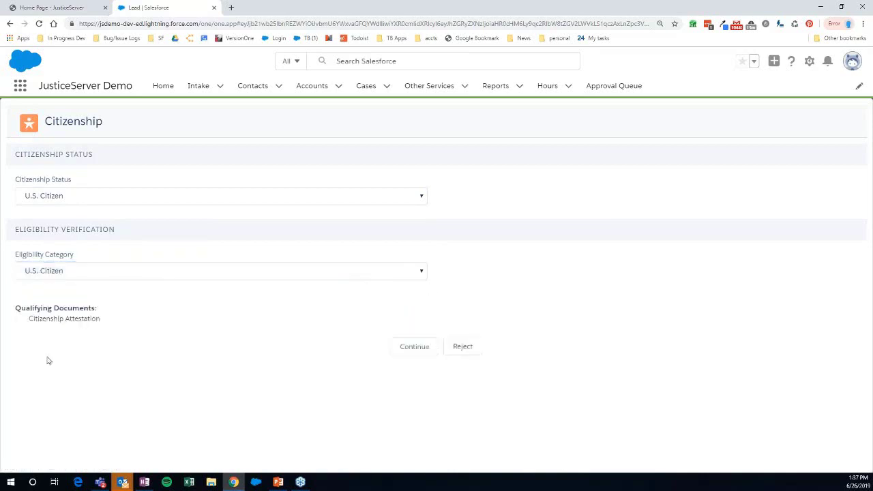
pyautogui.click(19, 321)
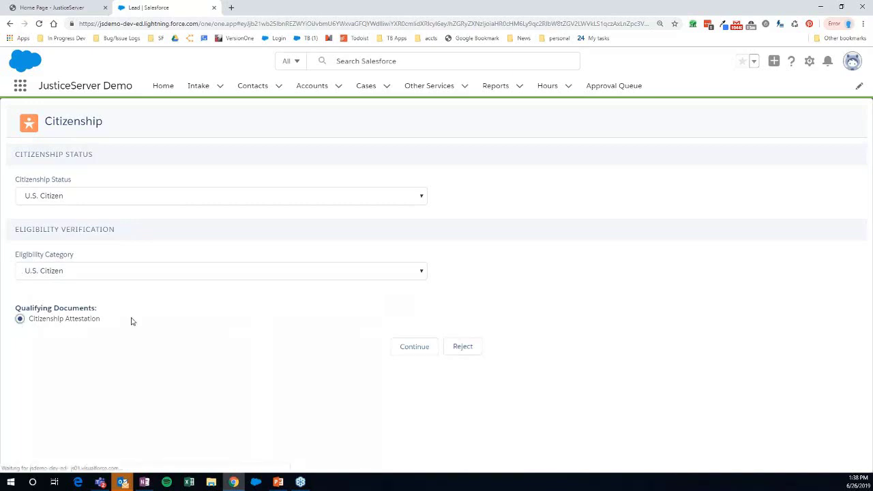
# - Leave 'Document verified by' unchecked and continue to the Financial Details step
pyautogui.scroll(-2, 86, 307)
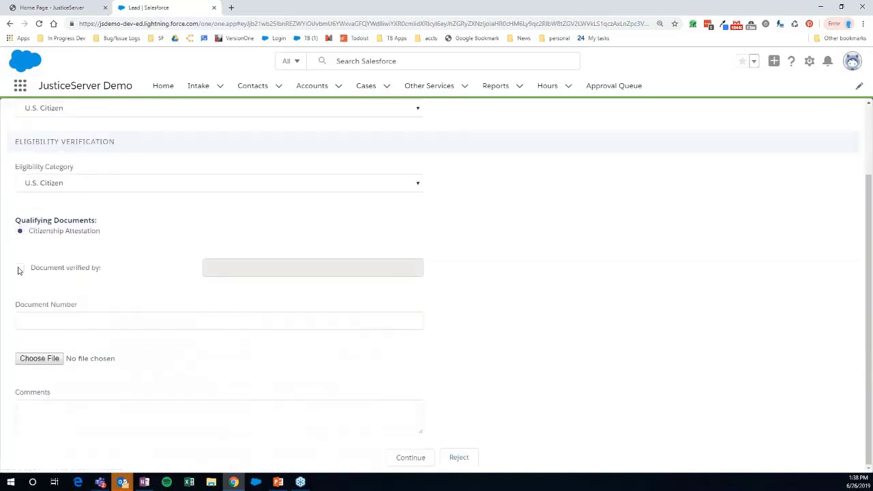
pyautogui.click(20, 268)
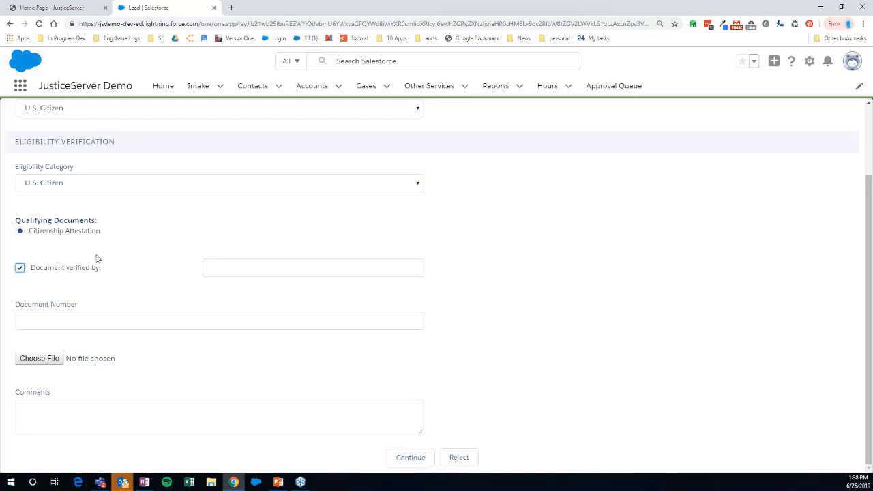
pyautogui.click(20, 269)
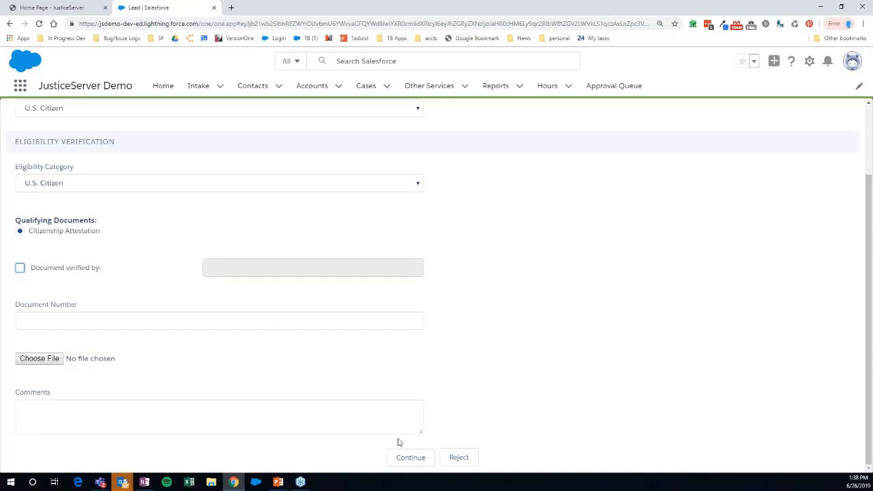
pyautogui.click(411, 459)
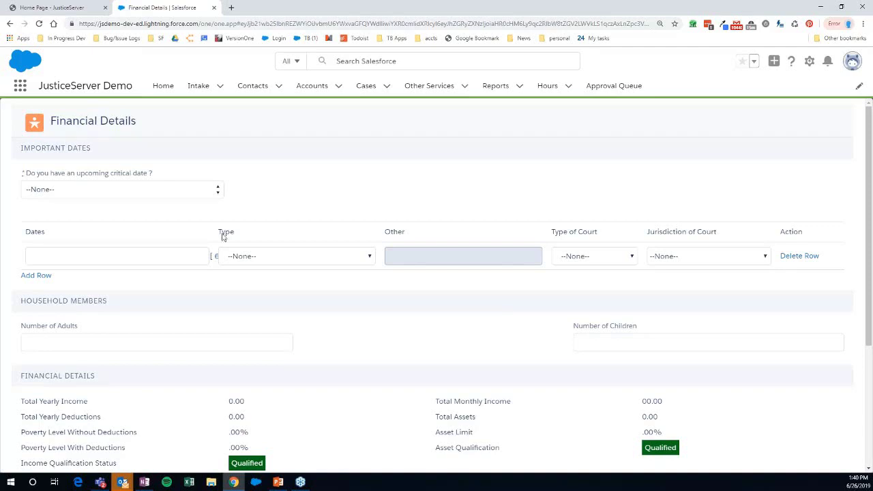
# - In Important Dates, set 'Do you have an upcoming critical date?' to No
pyautogui.click(212, 188)
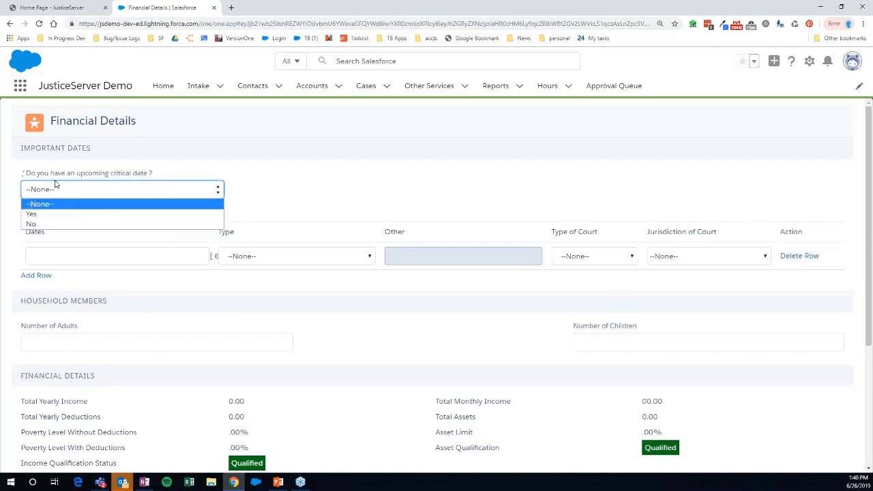
pyautogui.click(50, 224)
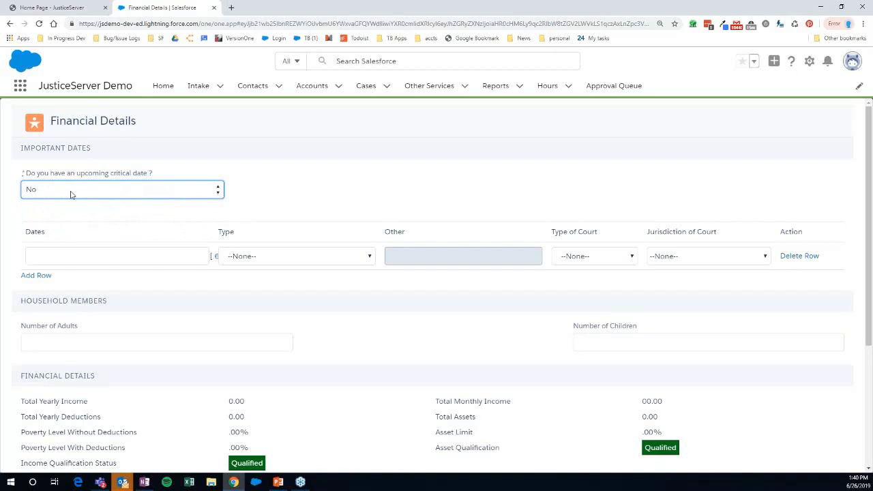
pyautogui.click(71, 194)
pyautogui.click(73, 194)
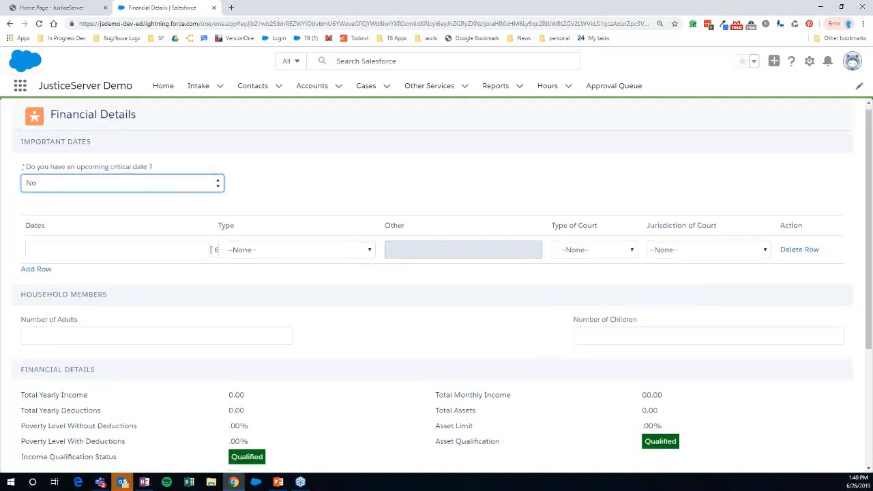
pyautogui.scroll(-3, 109, 263)
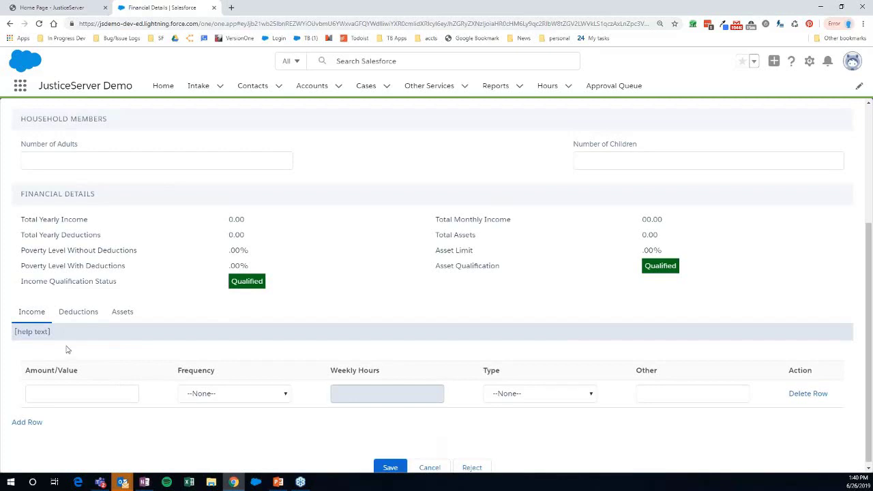
# - Enter 500 Weekly income, then 2 adults and 2 children in the household
pyautogui.click(88, 395)
pyautogui.write('500')
pyautogui.click(247, 399)
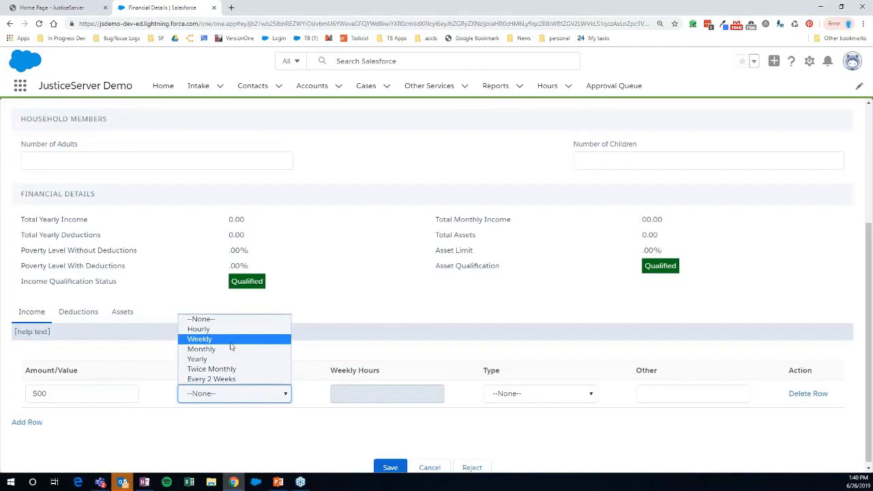
pyautogui.click(230, 339)
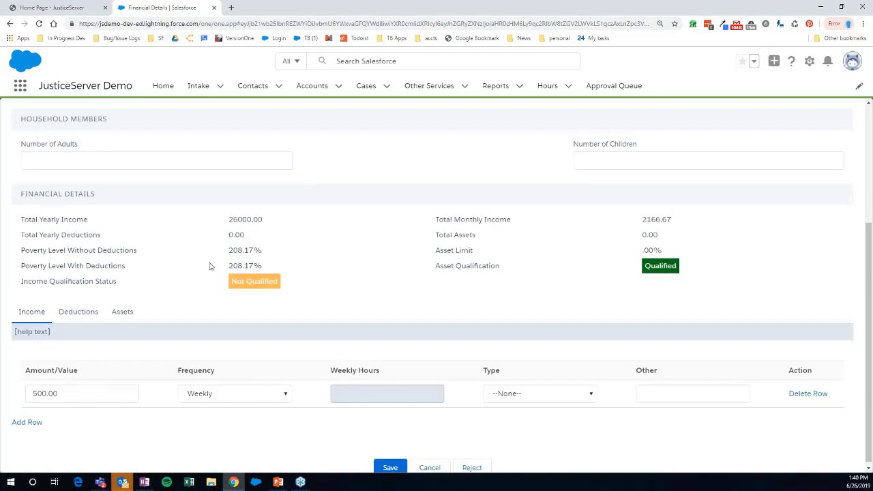
pyautogui.click(169, 162)
pyautogui.write('2')
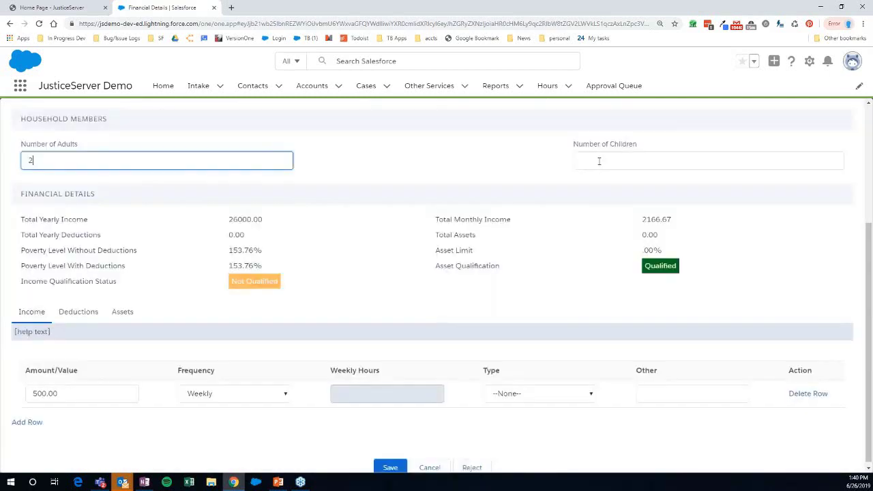
pyautogui.click(599, 161)
pyautogui.write('2')
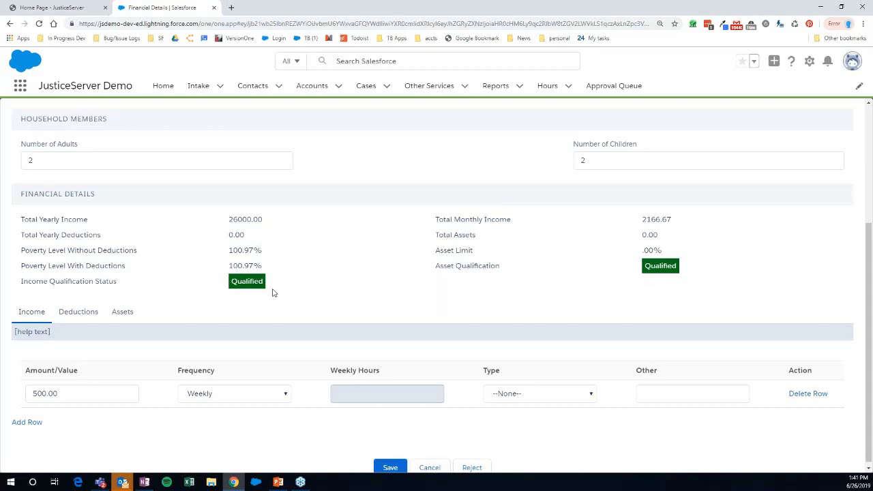
# - Lower Number of Children from 2 to 1, then 0, so income becomes Not Qualified
pyautogui.scroll(-1, 250, 322)
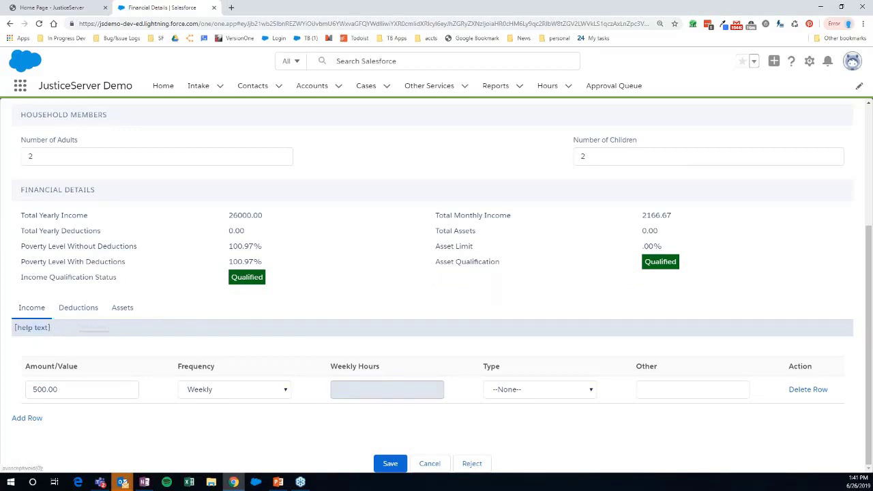
pyautogui.click(604, 156)
pyautogui.click(472, 161)
pyautogui.click(603, 154)
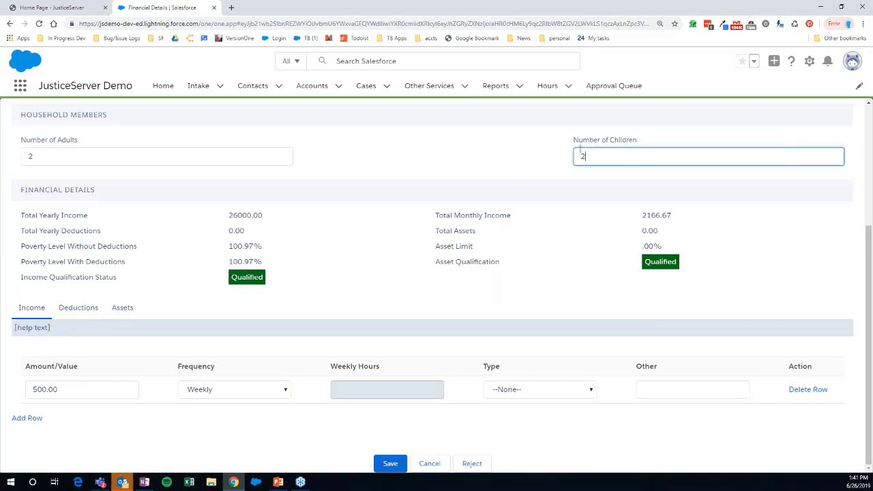
pyautogui.press('BackSpace')
pyautogui.write('1')
pyautogui.click(515, 150)
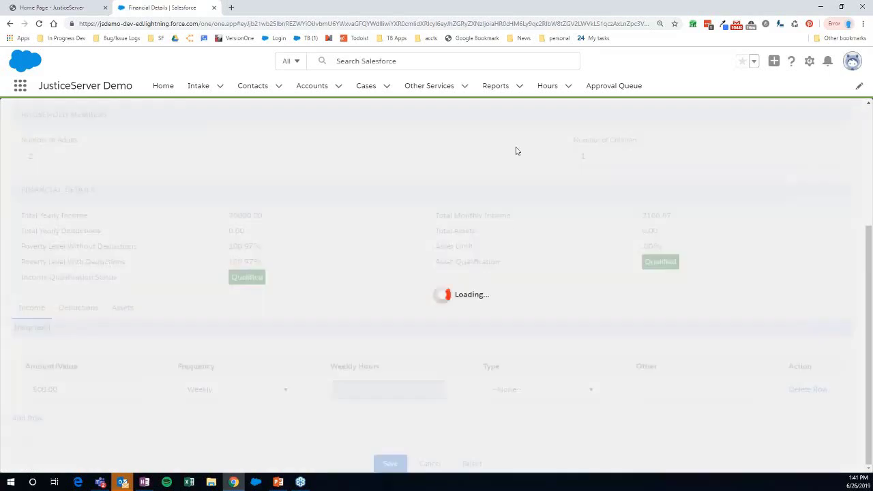
pyautogui.click(588, 153)
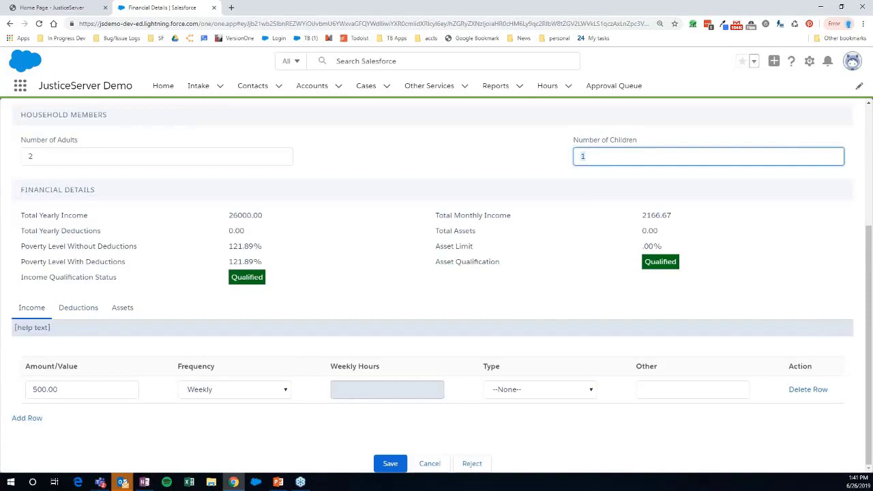
pyautogui.write('0')
pyautogui.click(478, 158)
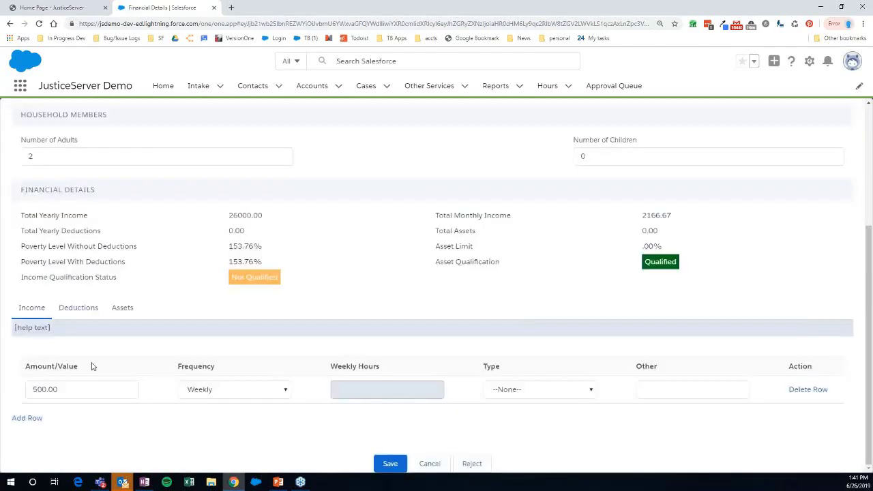
pyautogui.click(77, 308)
# - Add a deduction of 50 with Weekly frequency and type Other
pyautogui.click(88, 386)
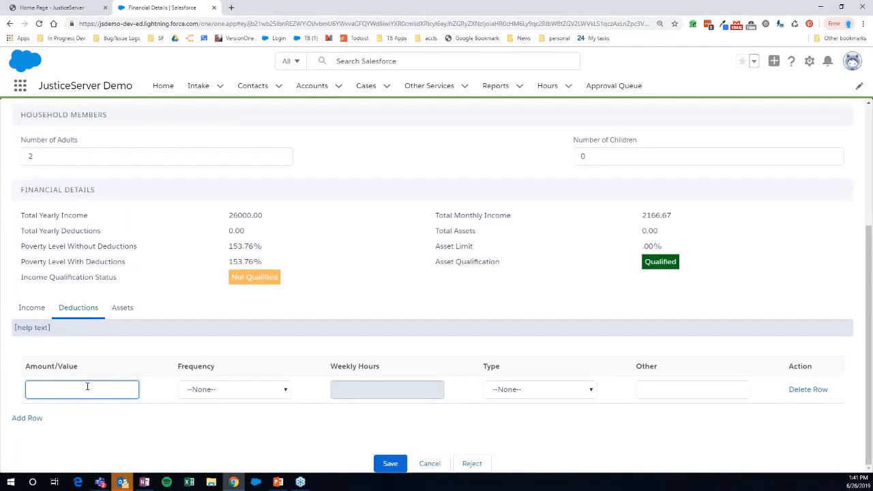
pyautogui.write('50')
pyautogui.click(253, 391)
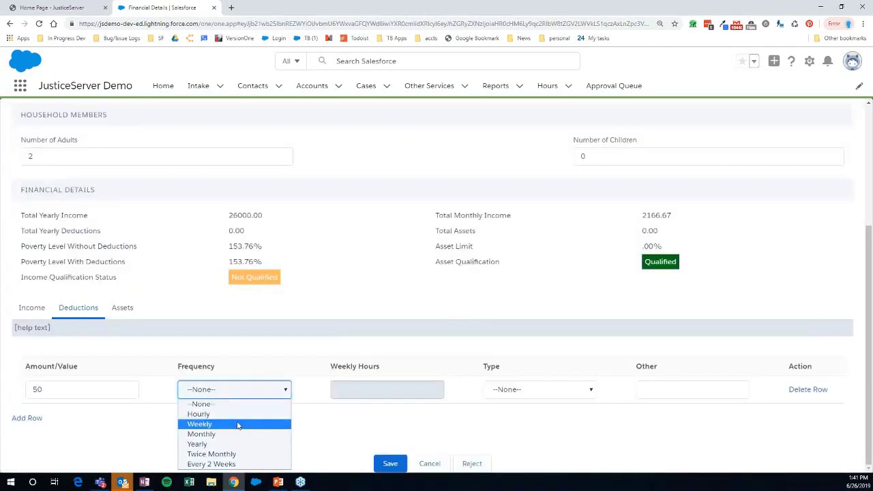
pyautogui.click(238, 424)
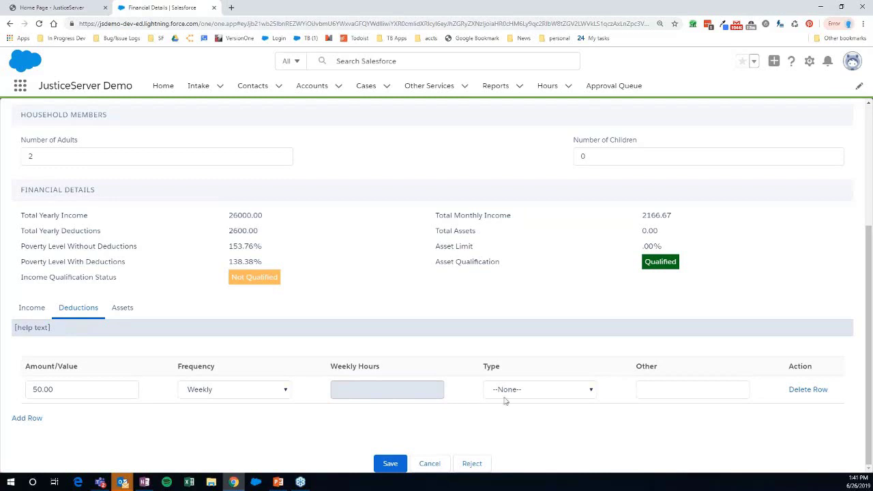
pyautogui.click(526, 390)
pyautogui.click(525, 355)
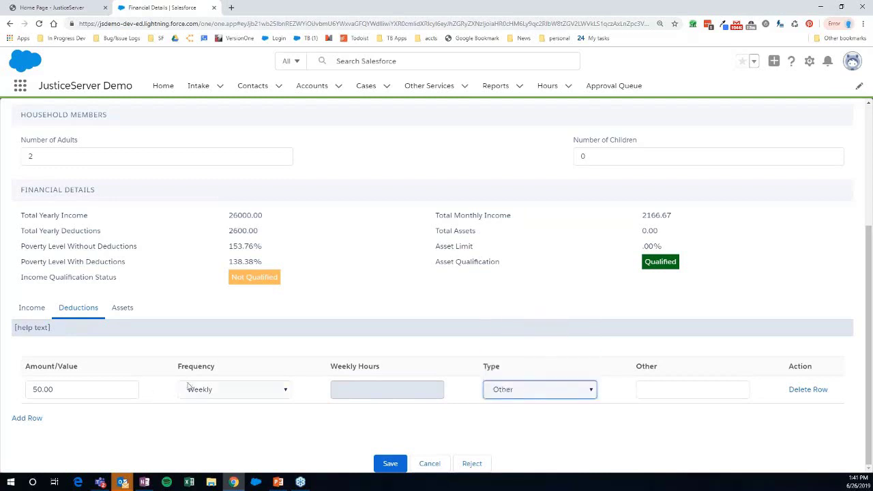
# - Return to the Income entries and adjust the income type selection
pyautogui.click(31, 308)
pyautogui.click(526, 390)
pyautogui.click(507, 344)
pyautogui.click(122, 310)
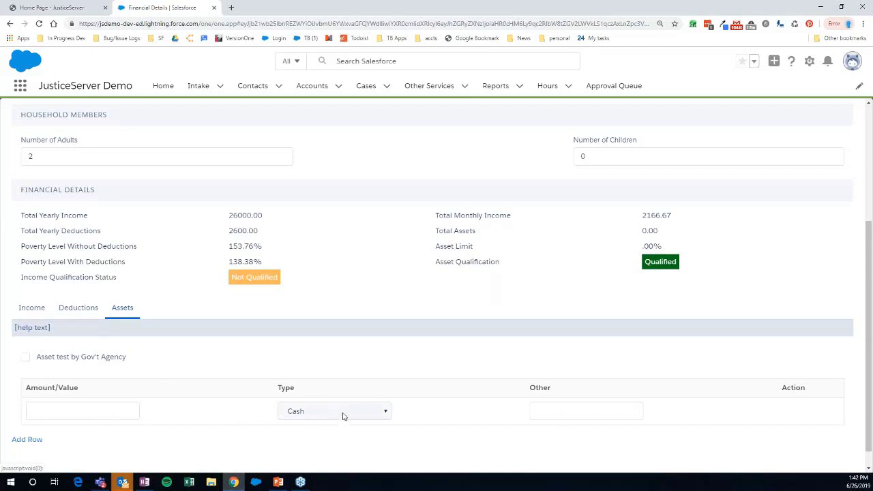
# - Enter a 10000 Cash asset in Assets and save the financial details
pyautogui.click(125, 414)
pyautogui.write('10000')
pyautogui.click(191, 352)
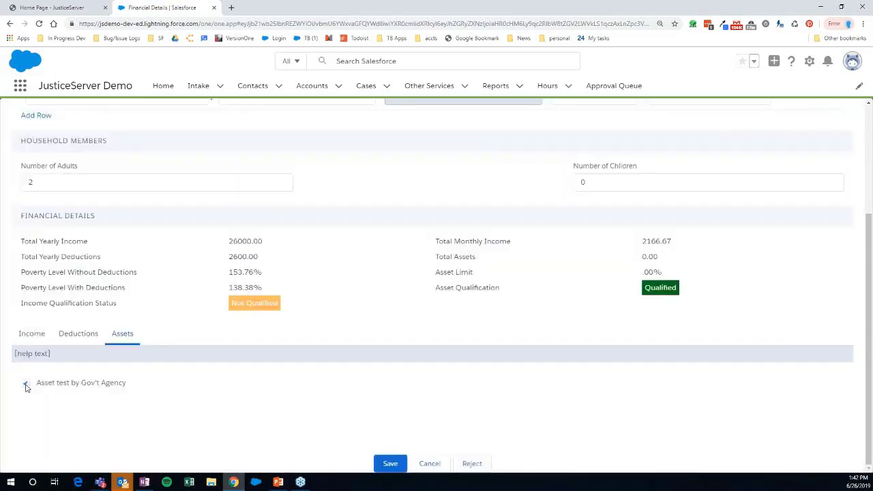
pyautogui.click(26, 385)
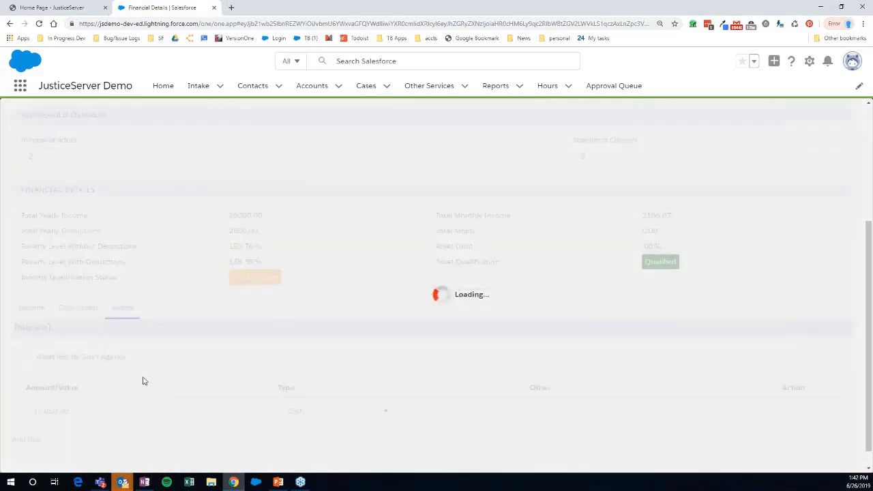
pyautogui.scroll(-1, 287, 365)
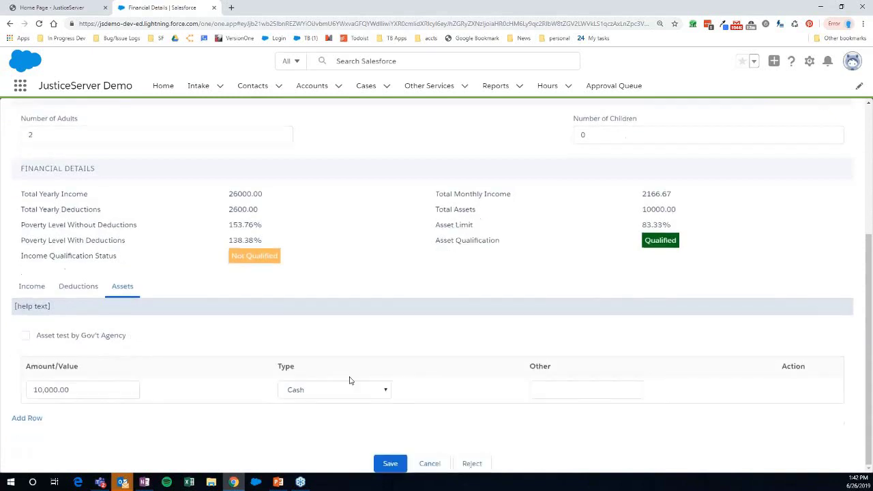
pyautogui.click(391, 464)
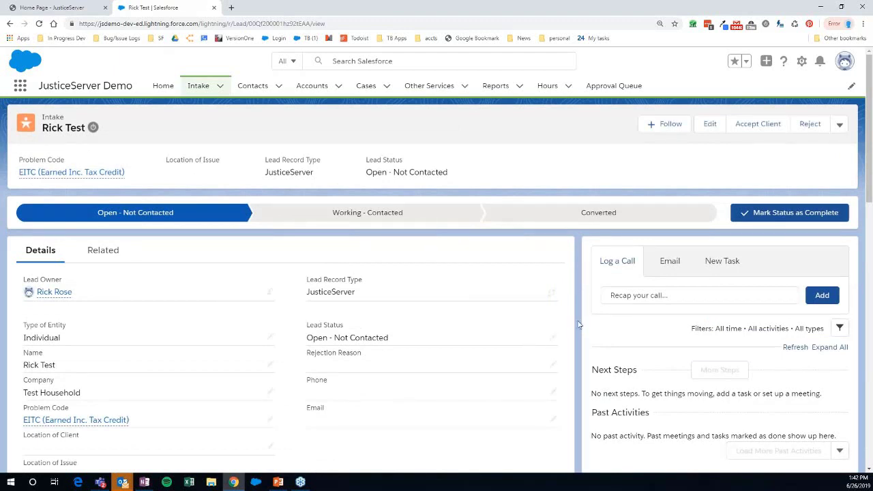
# - Open the New Task form in the intake record's activity panel
pyautogui.scroll(-1, 579, 324)
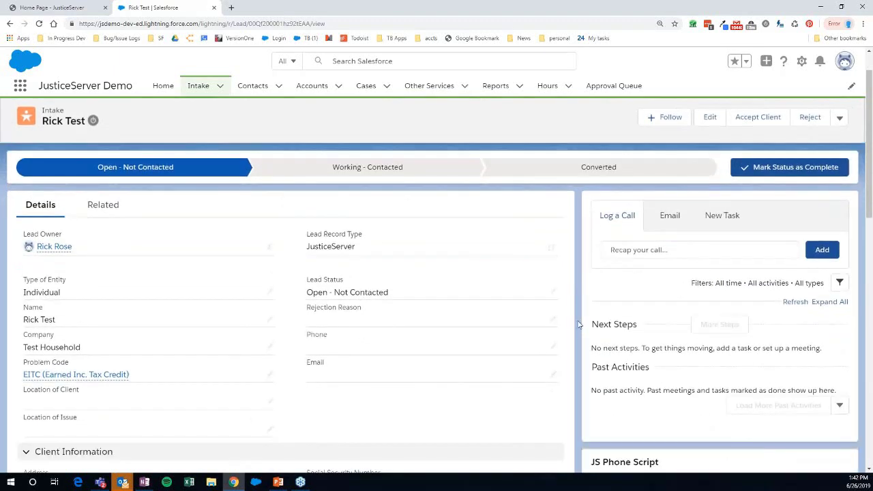
pyautogui.scroll(1, 579, 324)
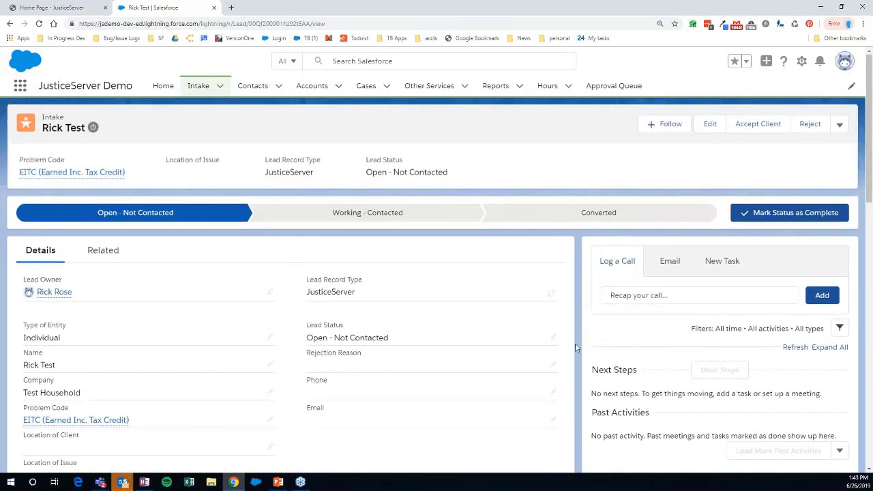
pyautogui.scroll(-1, 575, 343)
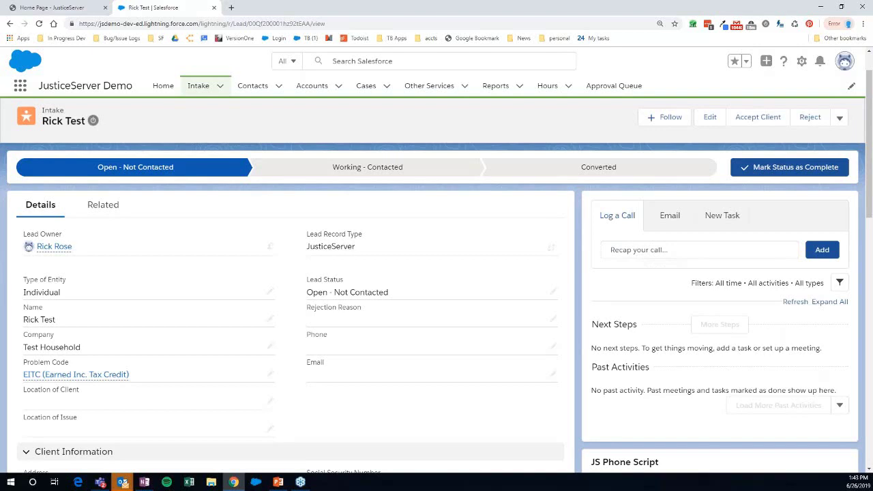
pyautogui.click(723, 215)
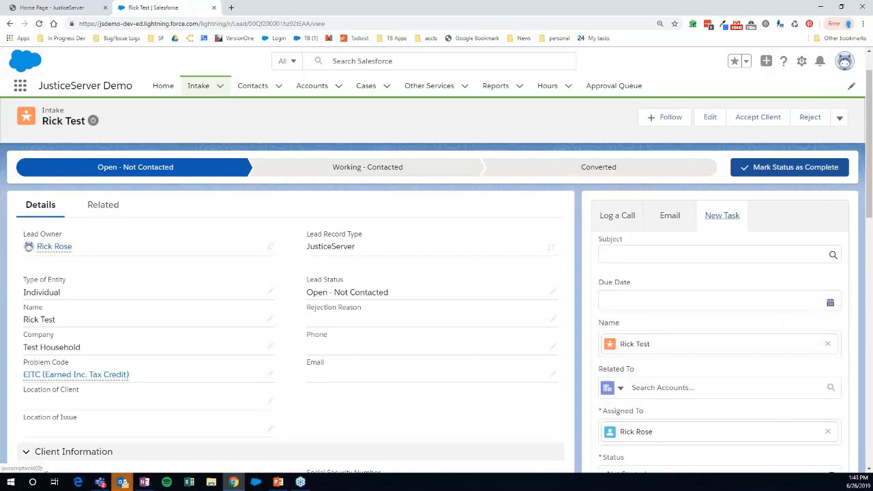
# - Log a call on the intake with the comment 'left a vm' and save it
pyautogui.click(624, 217)
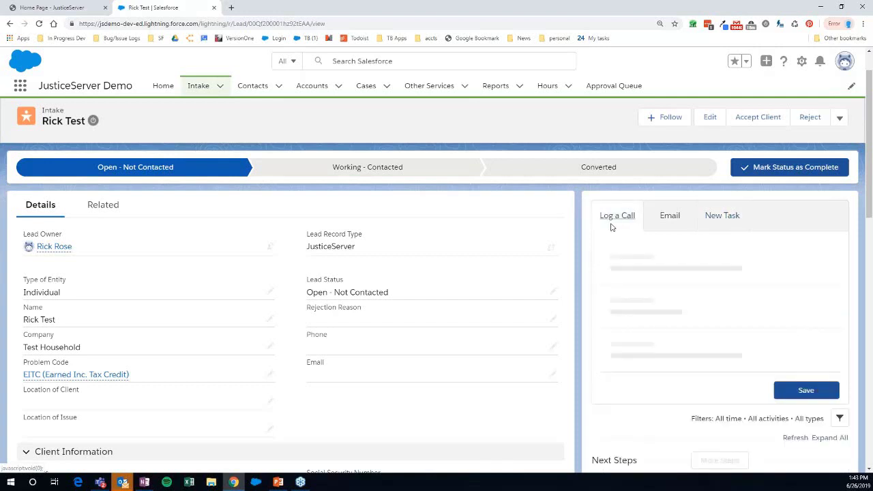
pyautogui.scroll(-2, 622, 224)
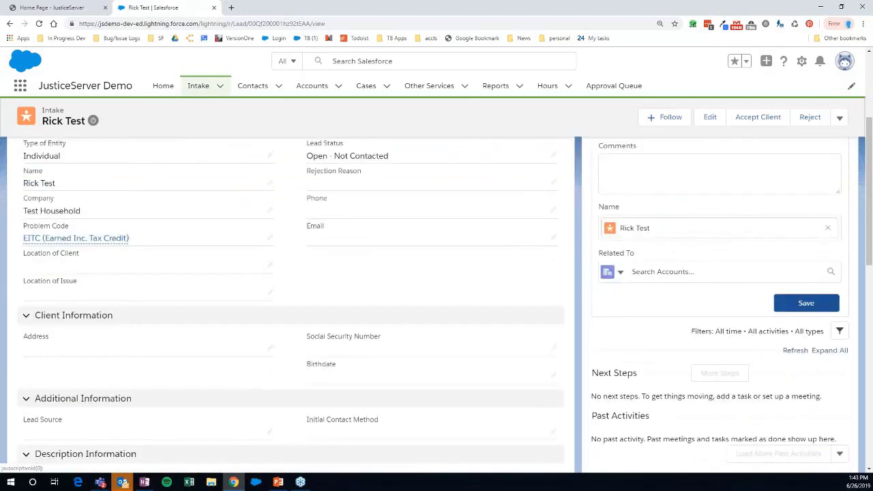
pyautogui.scroll(1, 622, 223)
pyautogui.click(716, 218)
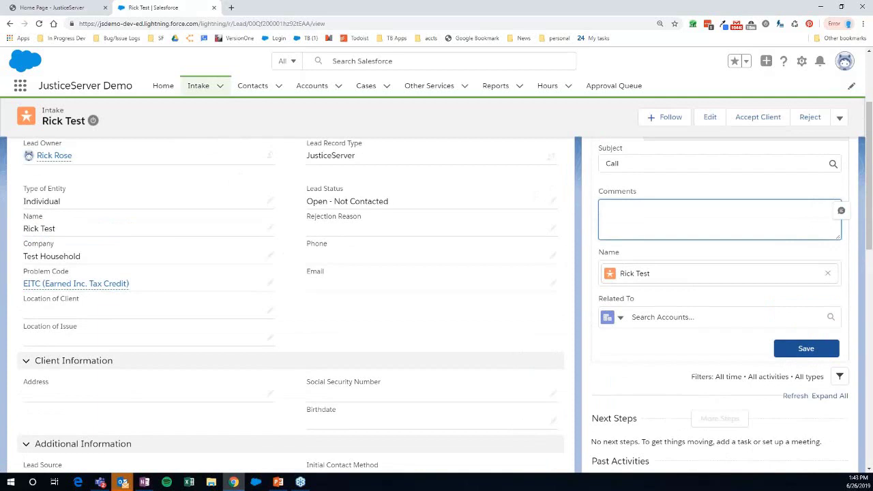
pyautogui.write('left a vm')
pyautogui.click(791, 351)
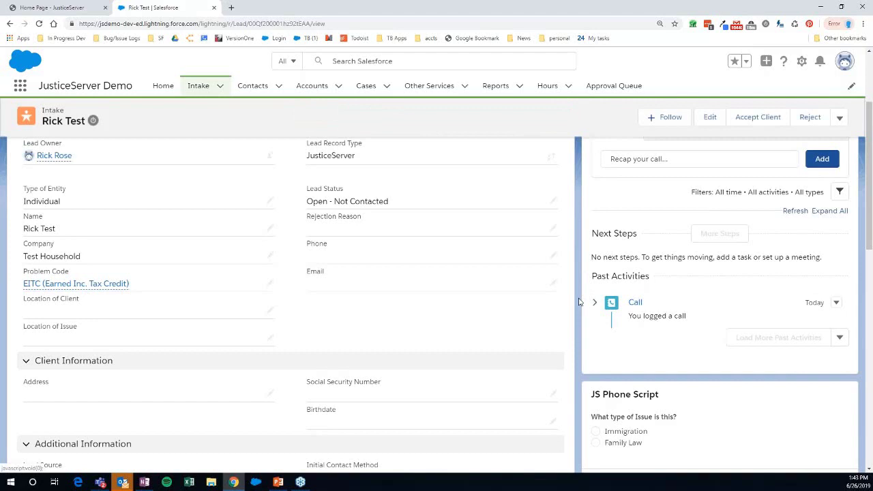
pyautogui.scroll(-2, 577, 291)
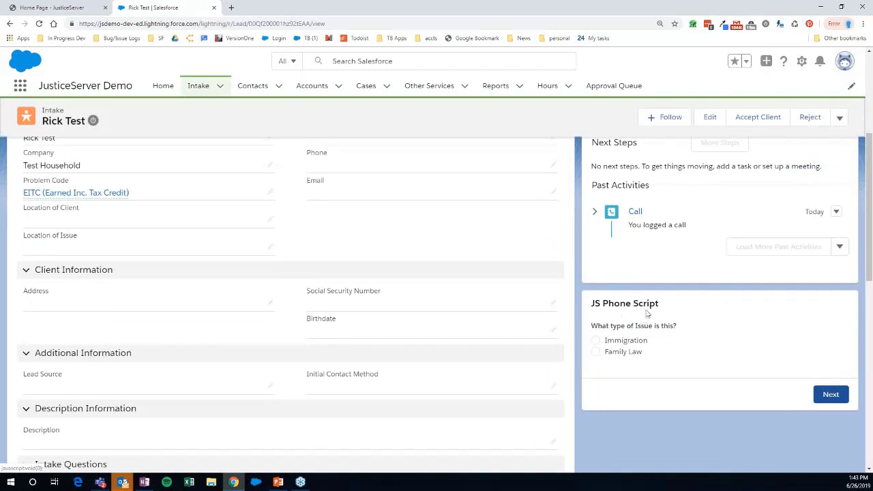
# - Answer the phone script: issue is Immigration, 'Are you a US Citizen?' is No
pyautogui.click(595, 340)
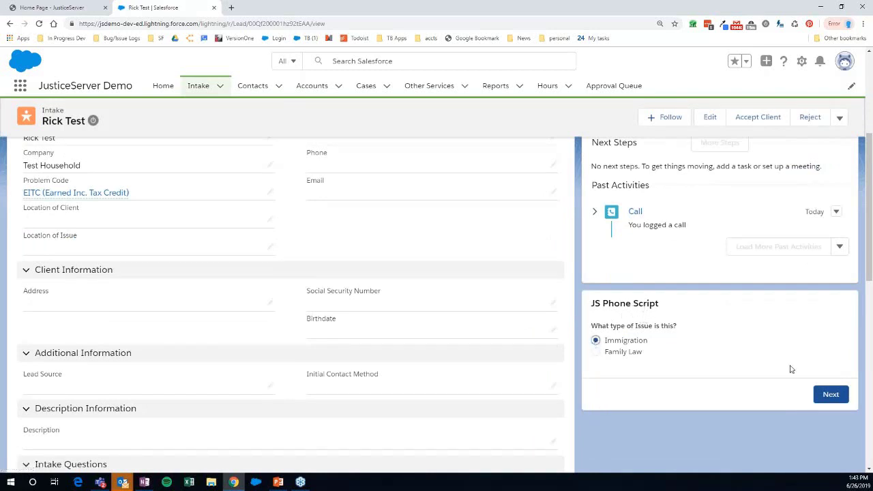
pyautogui.click(828, 394)
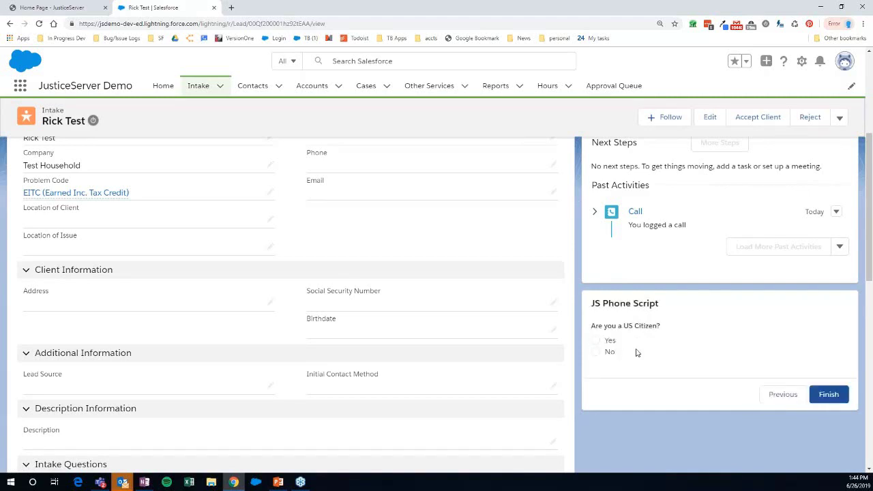
pyautogui.click(595, 341)
pyautogui.click(596, 352)
pyautogui.scroll(5, 574, 349)
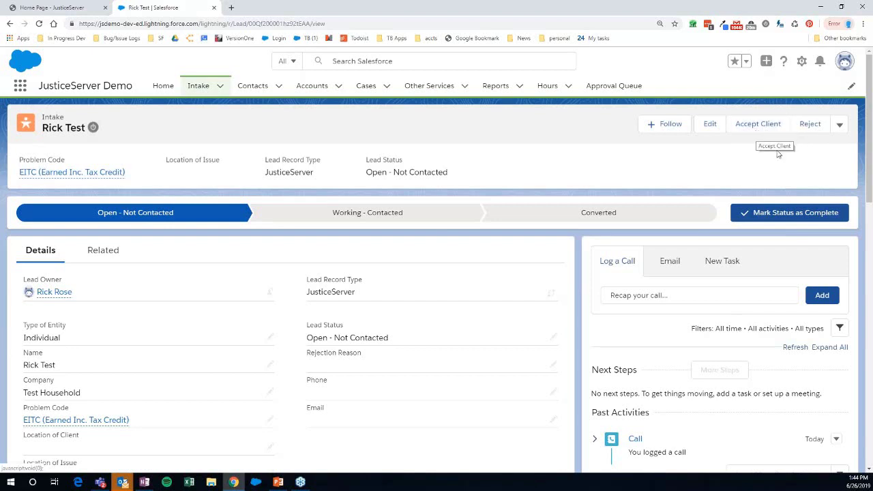
# - Reject the intake as Outside Service Area, referral agency Justice League, Other Services None
pyautogui.click(810, 125)
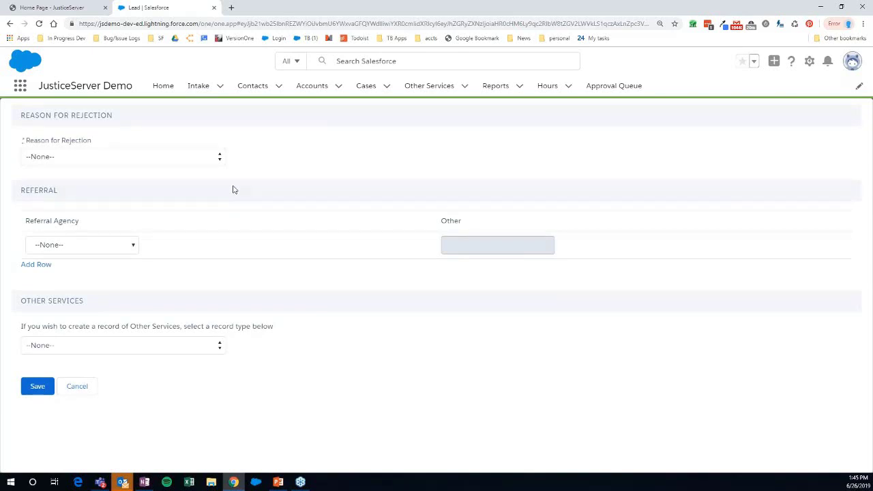
pyautogui.click(216, 161)
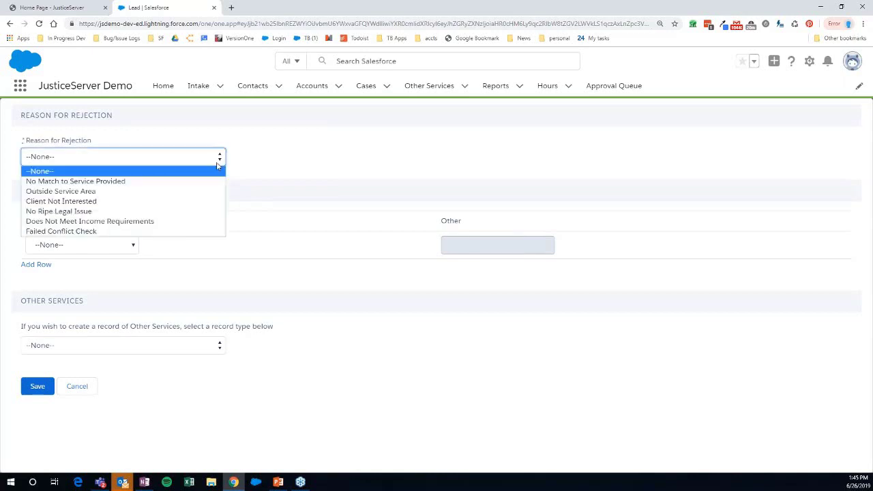
pyautogui.click(183, 193)
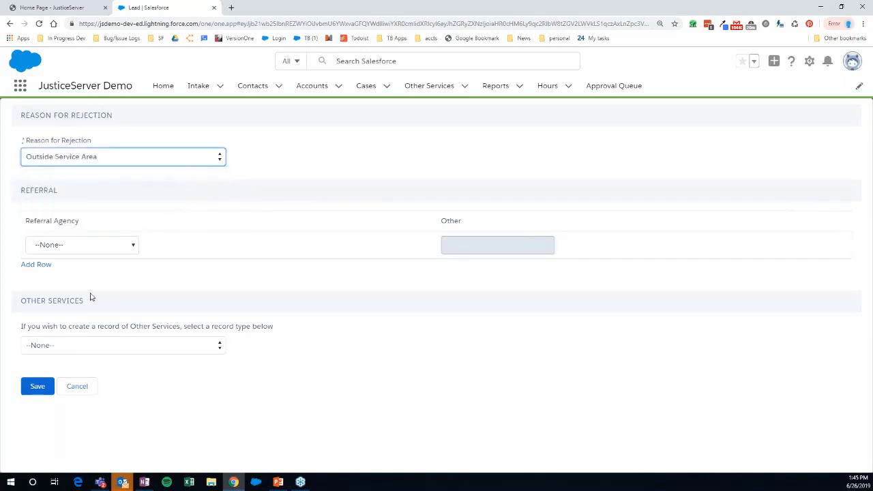
pyautogui.click(80, 245)
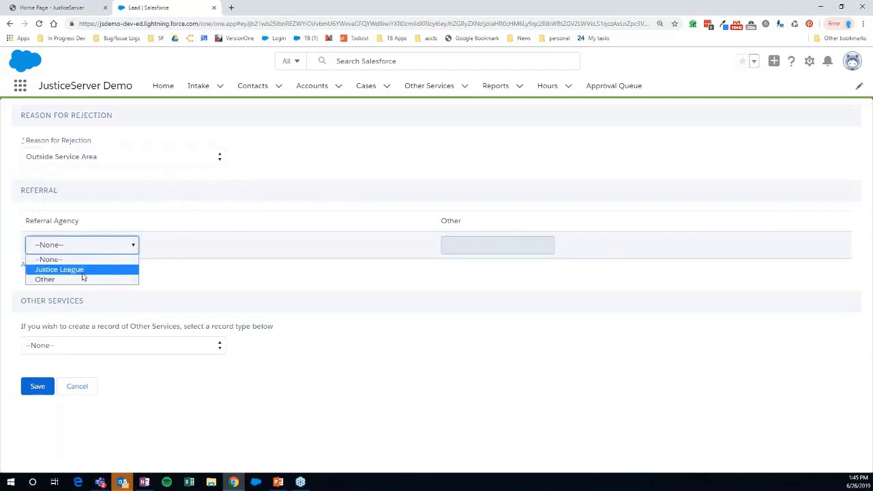
pyautogui.click(62, 269)
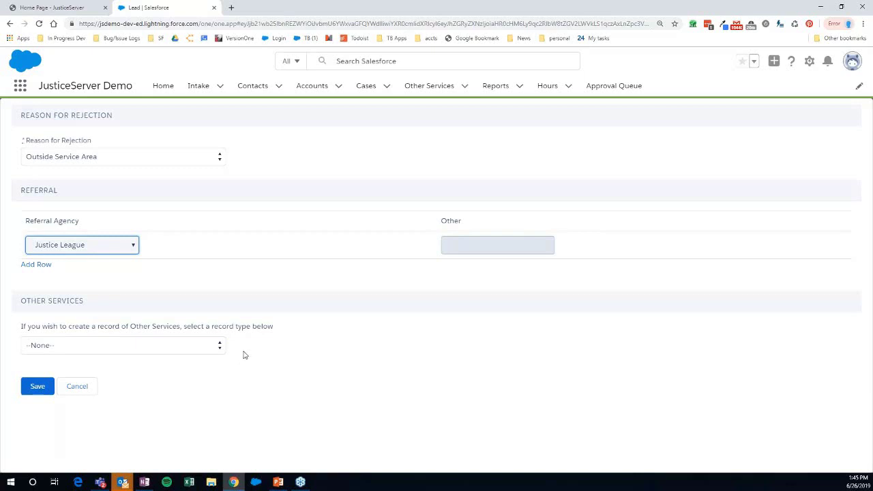
pyautogui.click(221, 348)
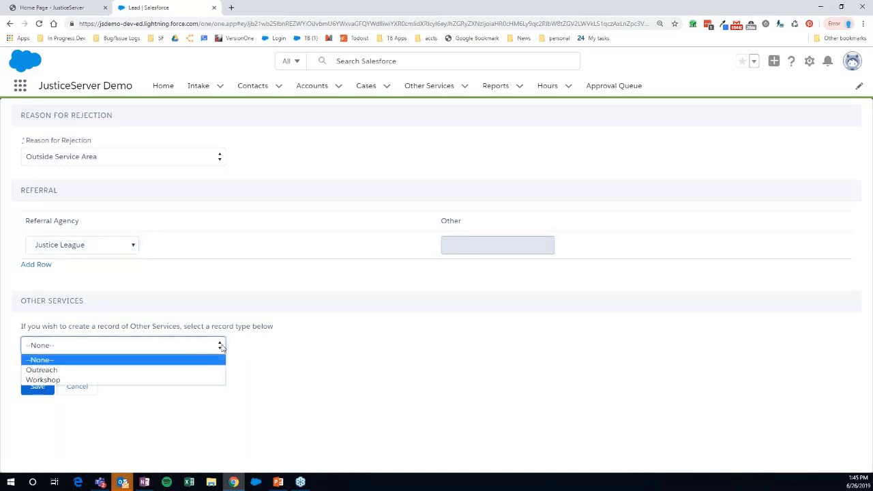
pyautogui.click(221, 347)
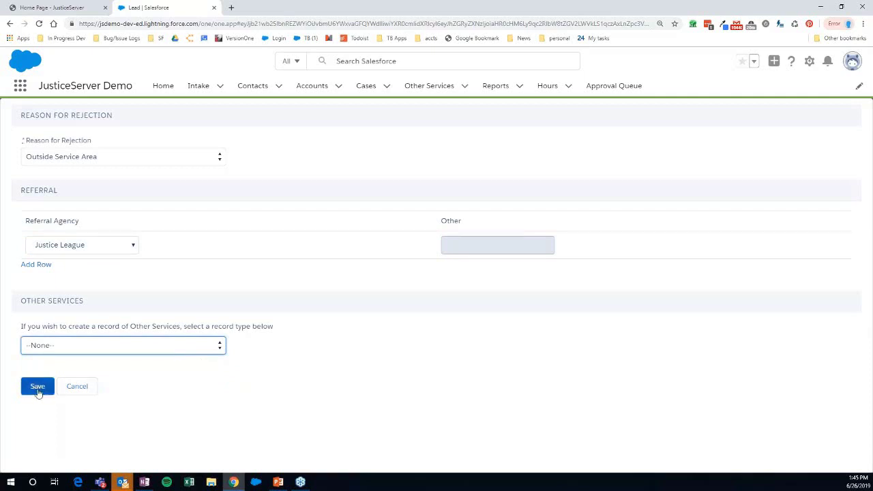
pyautogui.click(76, 390)
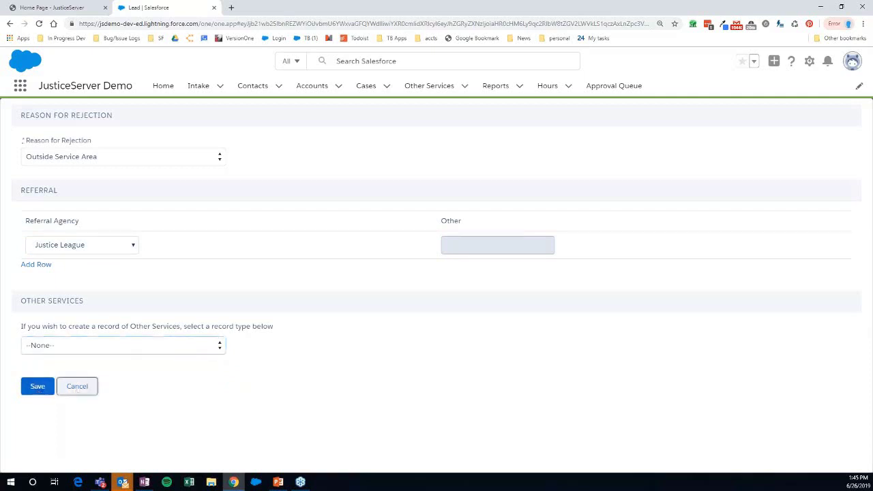
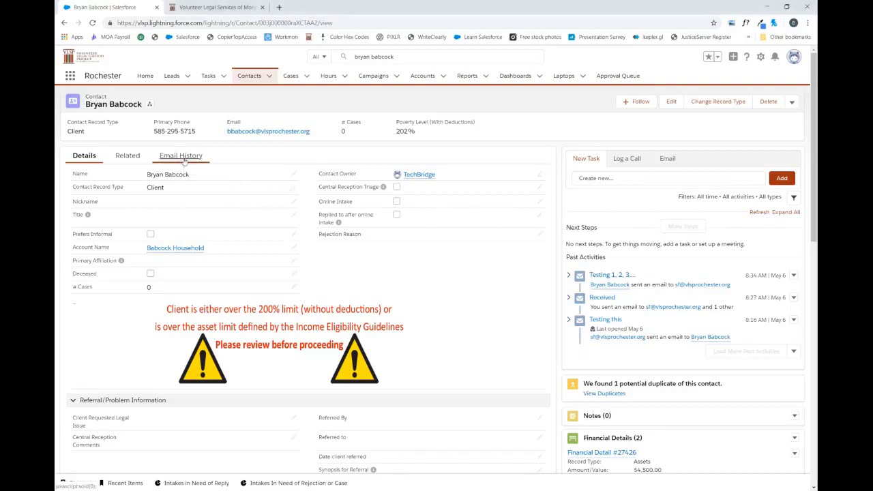
# - Show the contact's Email History listing the three logged Gmail messages
pyautogui.click(184, 158)
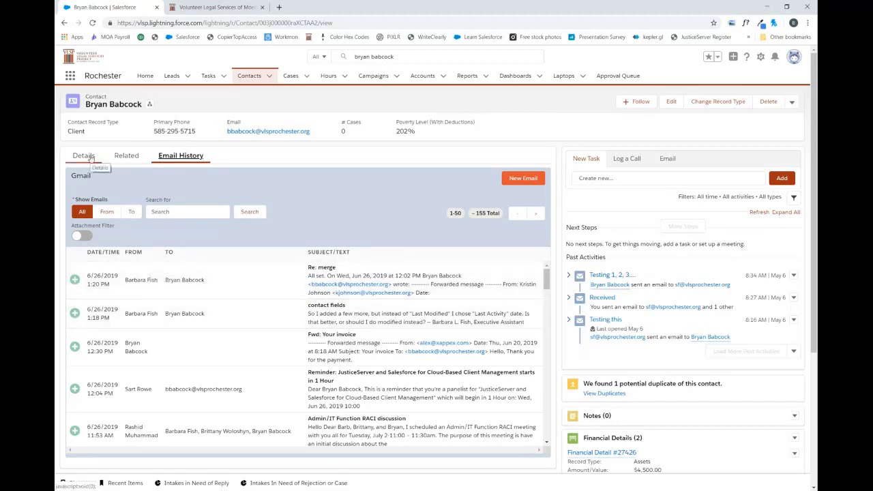
# - Return to the contact's Details with the income eligibility warning and financial records
pyautogui.click(84, 155)
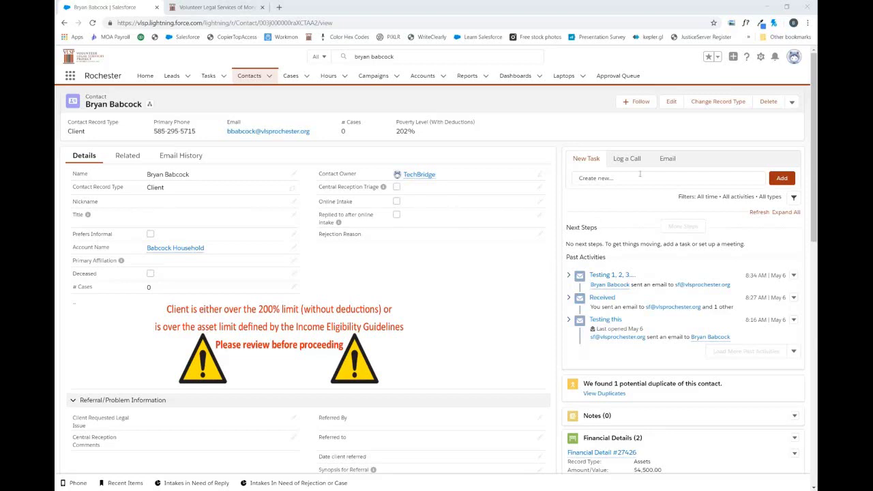
# - Open the Email composer in the activity panel, prefilled with signature and ref line
pyautogui.click(668, 159)
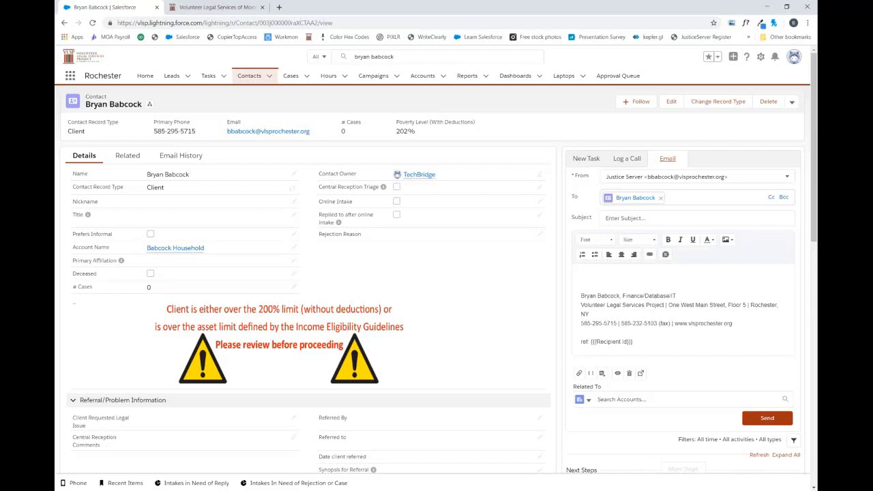
# - Select the email's whole ref line, then bring up the Open - Not Contacted EITC intake
pyautogui.tripleClick(624, 342)
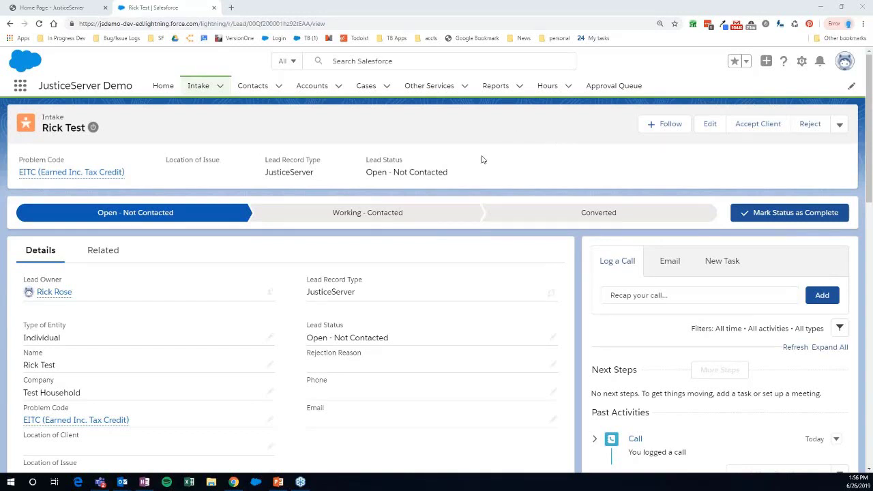
# - Accept the EITC intake as a new client, creating case 00001044 with status New
pyautogui.click(758, 129)
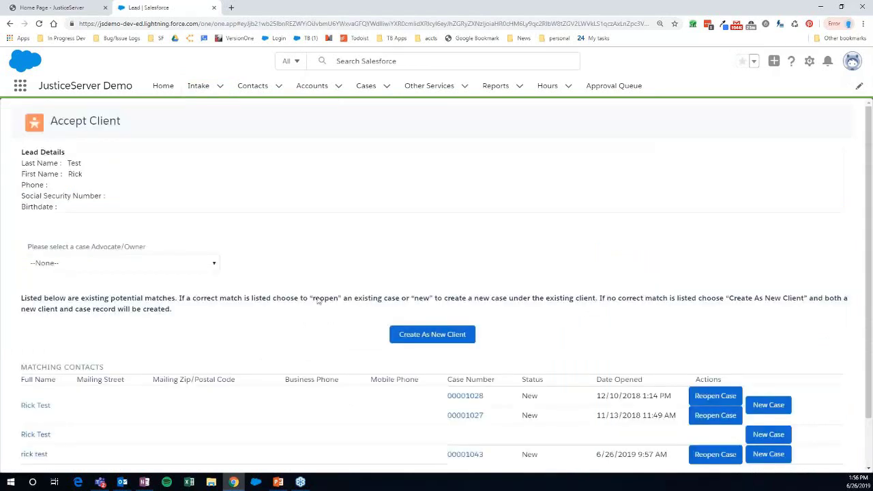
pyautogui.scroll(-1, 210, 335)
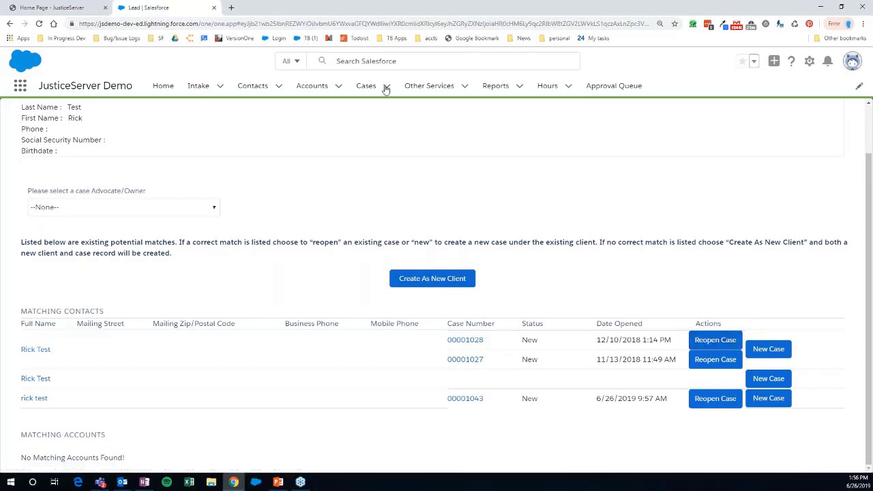
pyautogui.click(433, 280)
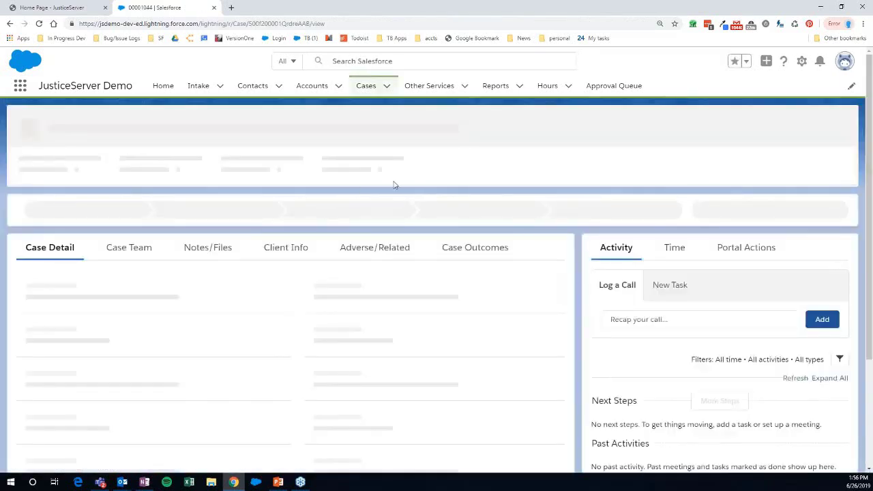
pyautogui.click(569, 87)
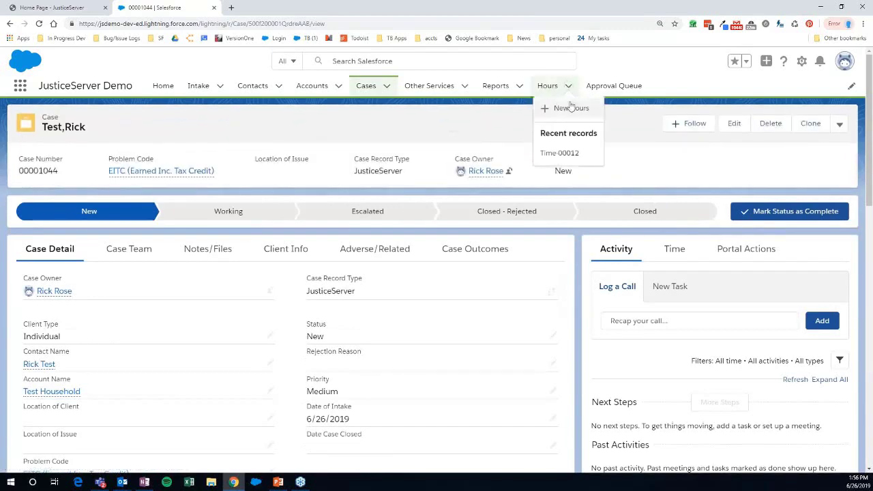
pyautogui.click(571, 107)
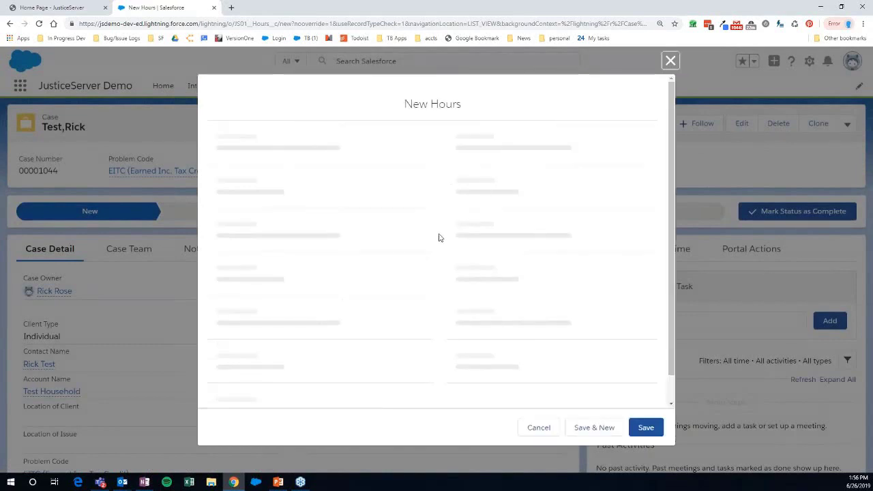
pyautogui.click(420, 257)
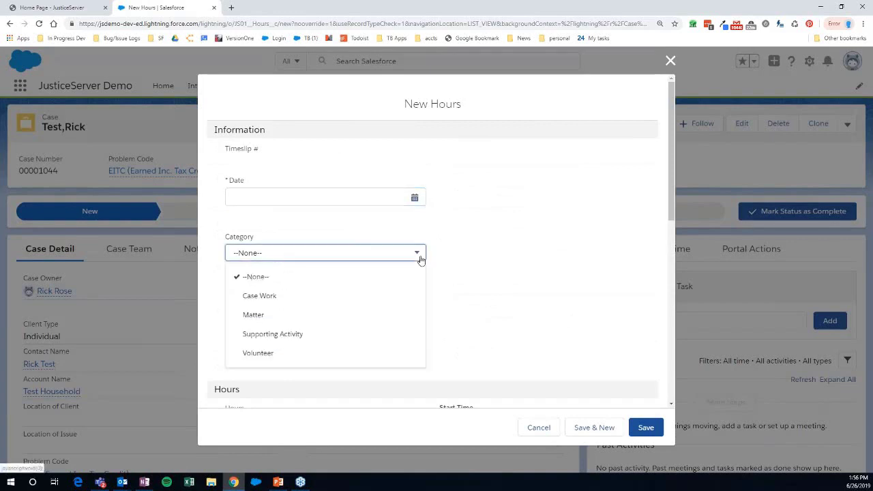
pyautogui.click(420, 258)
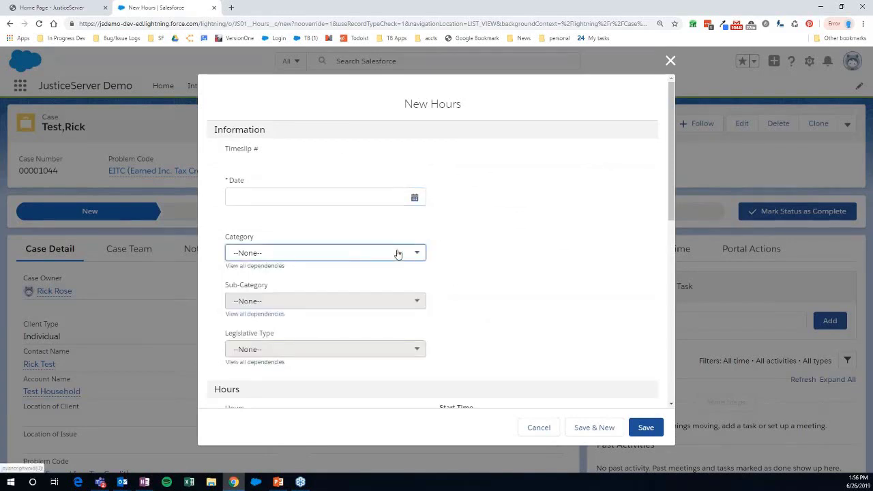
pyautogui.press('Down')
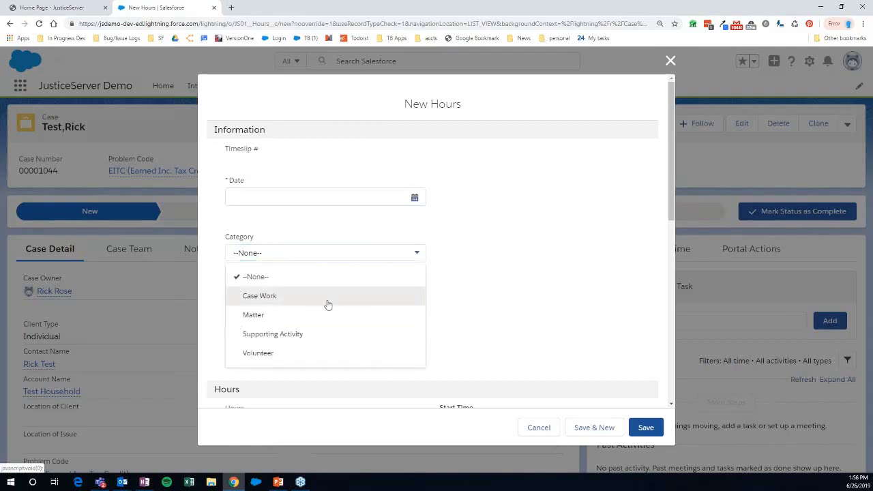
pyautogui.click(322, 304)
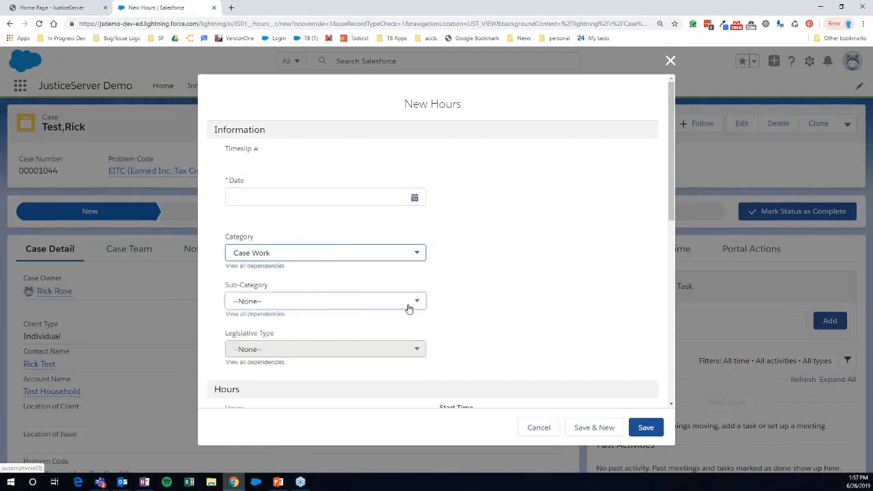
pyautogui.click(410, 306)
pyautogui.scroll(-3, 268, 255)
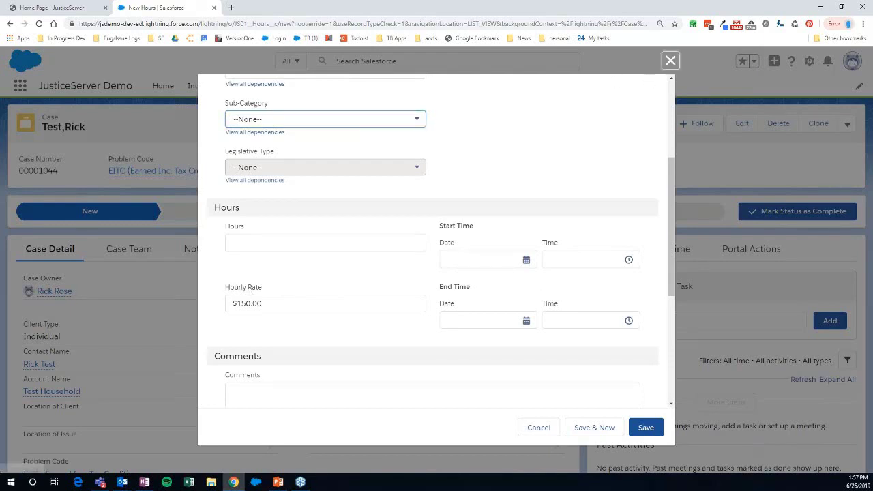
pyautogui.press('Escape')
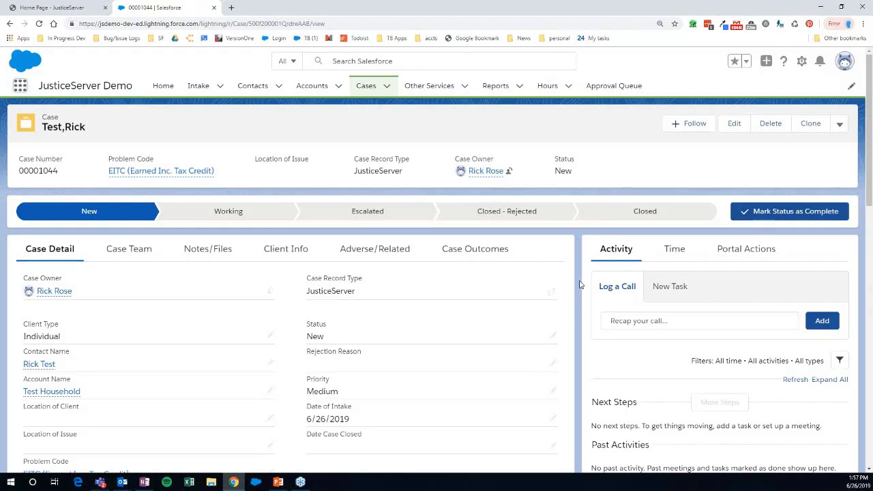
# - Show the case's Time panel with zero hours logged and the Stopwatch
pyautogui.scroll(-1, 579, 285)
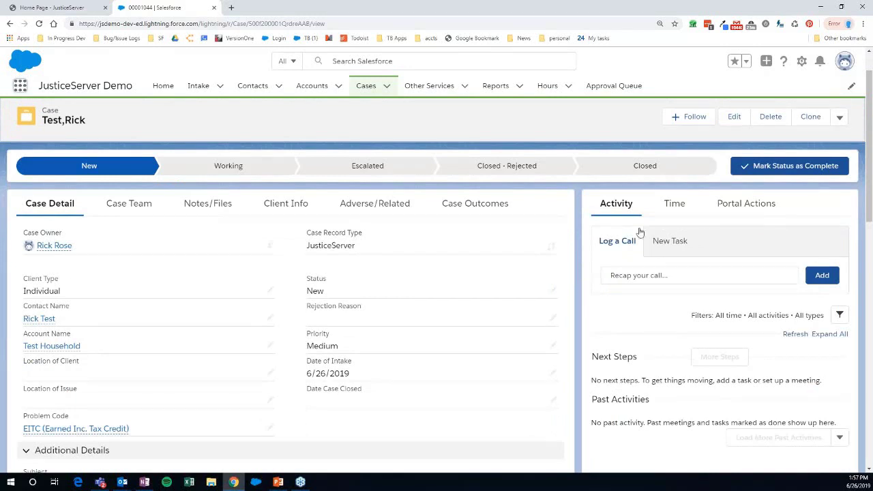
pyautogui.click(672, 204)
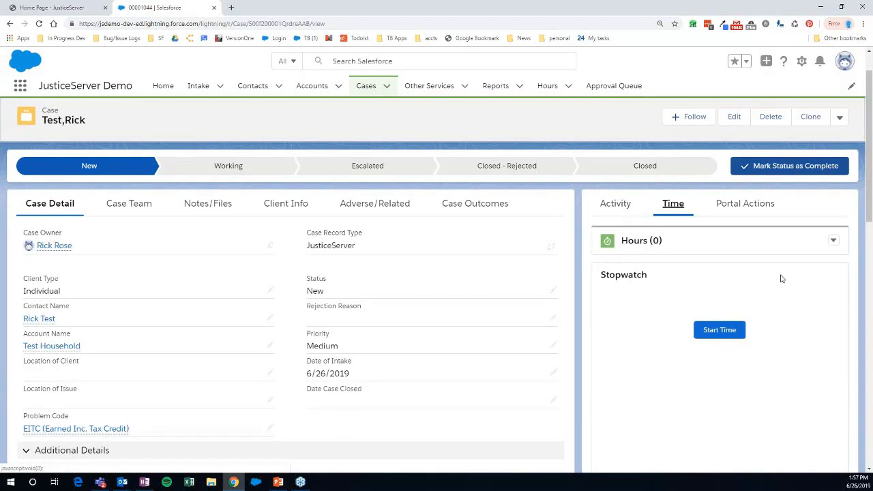
pyautogui.scroll(-3, 782, 278)
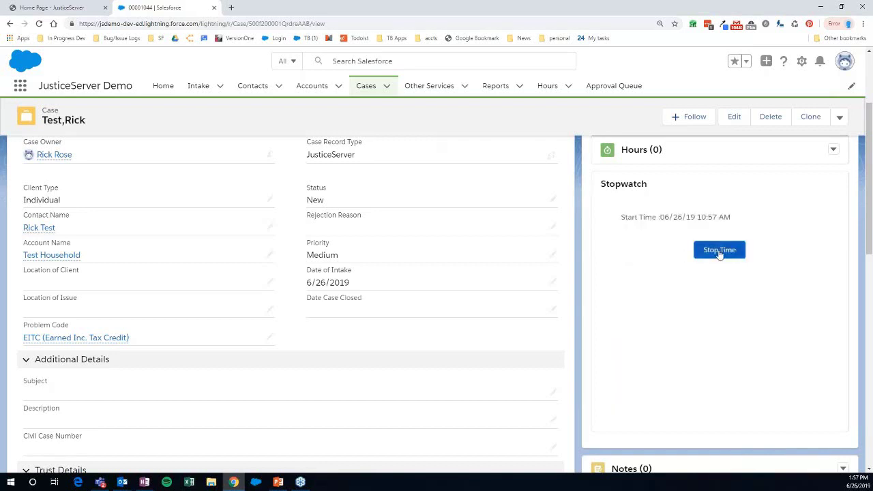
# - Stop the Stopwatch and expand the Notes options on the empty time entry form
pyautogui.click(719, 251)
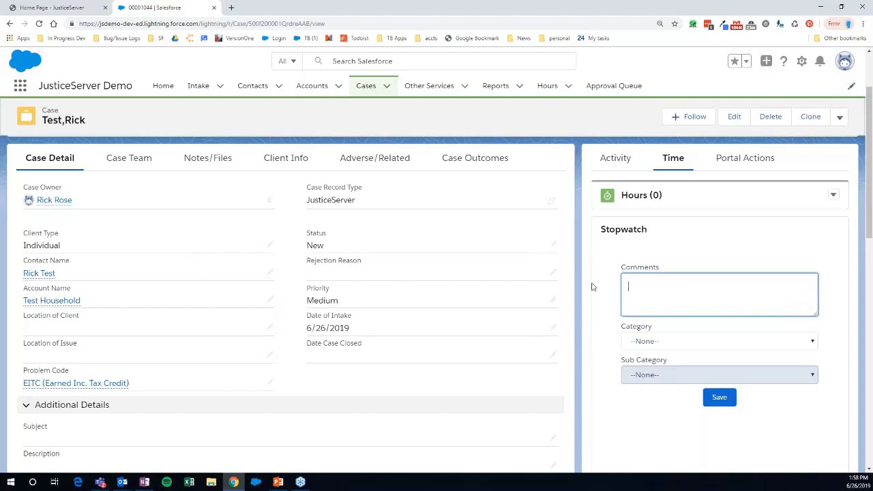
pyautogui.scroll(-2, 592, 287)
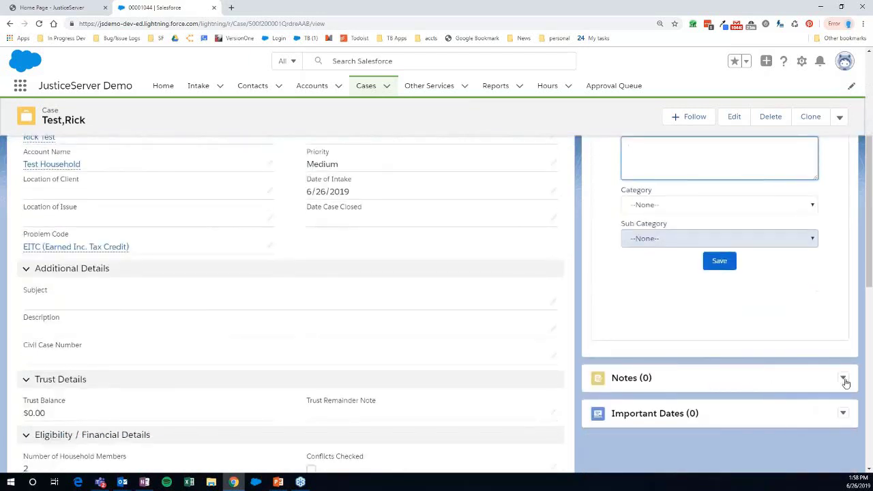
pyautogui.click(844, 380)
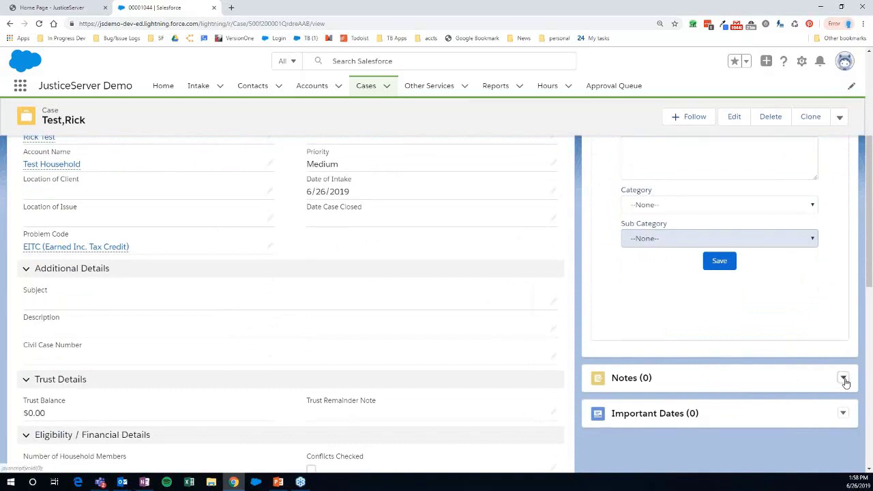
pyautogui.click(596, 358)
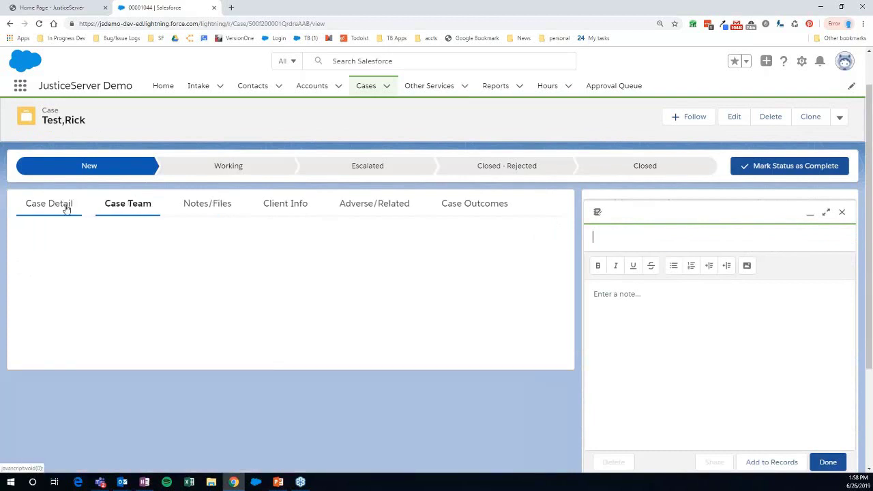
pyautogui.click(654, 322)
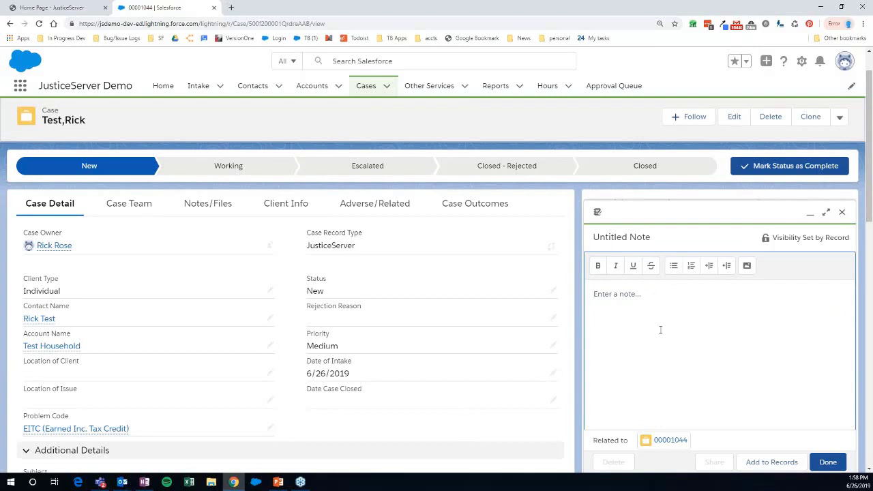
pyautogui.click(843, 213)
pyautogui.scroll(-4, 212, 337)
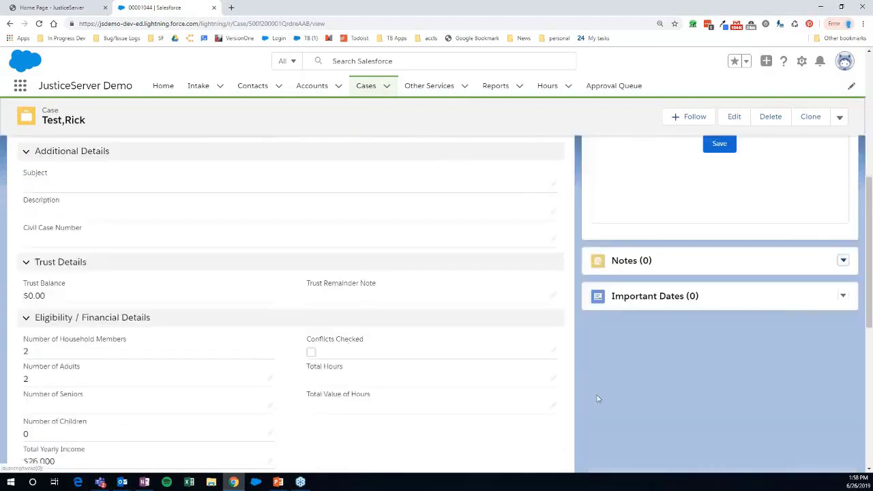
pyautogui.scroll(5, 212, 336)
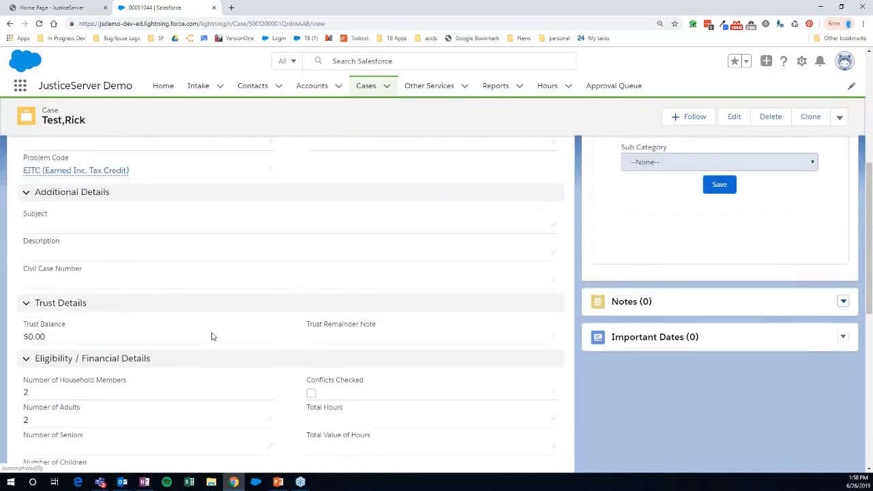
# - View the case team assignments, then the Client Info contact details and household account
pyautogui.click(139, 254)
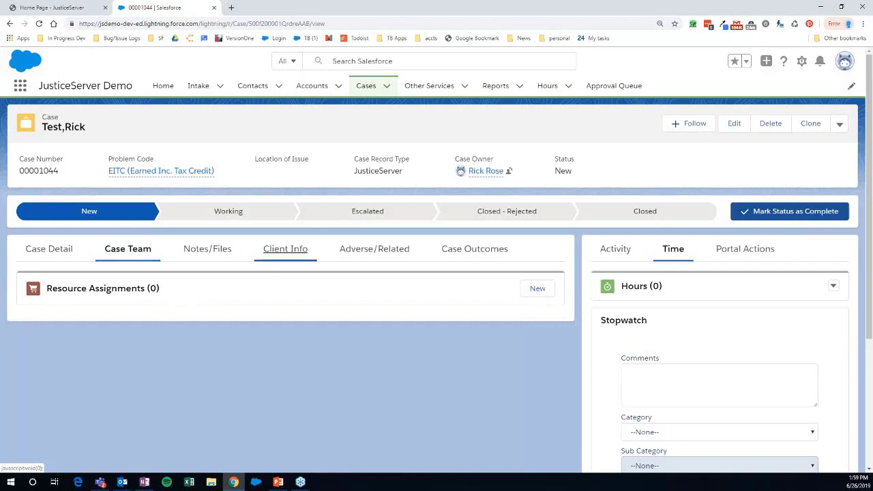
pyautogui.click(280, 253)
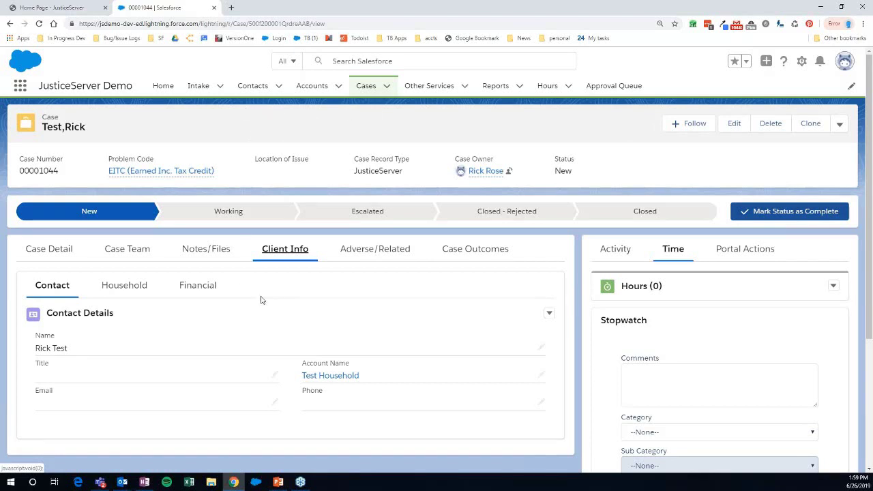
# - Step through the client's Household, Financial and Contact sub-tabs, then show Case Outcomes
pyautogui.click(123, 286)
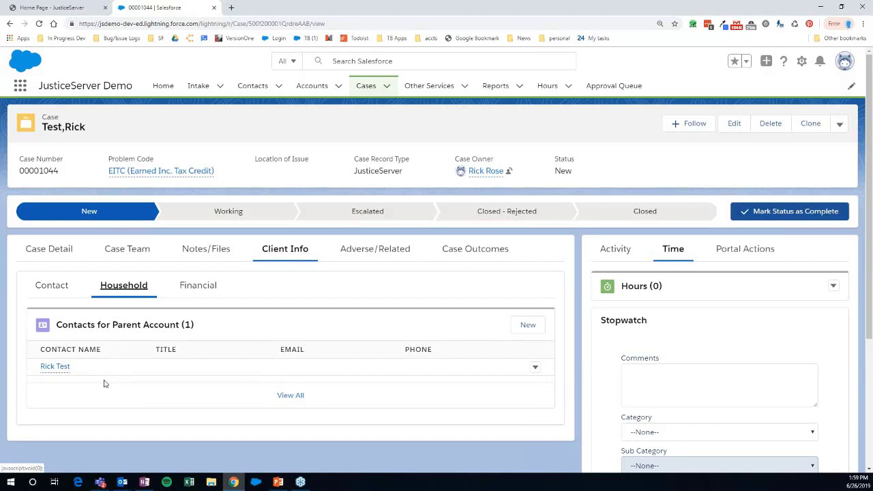
pyautogui.click(197, 286)
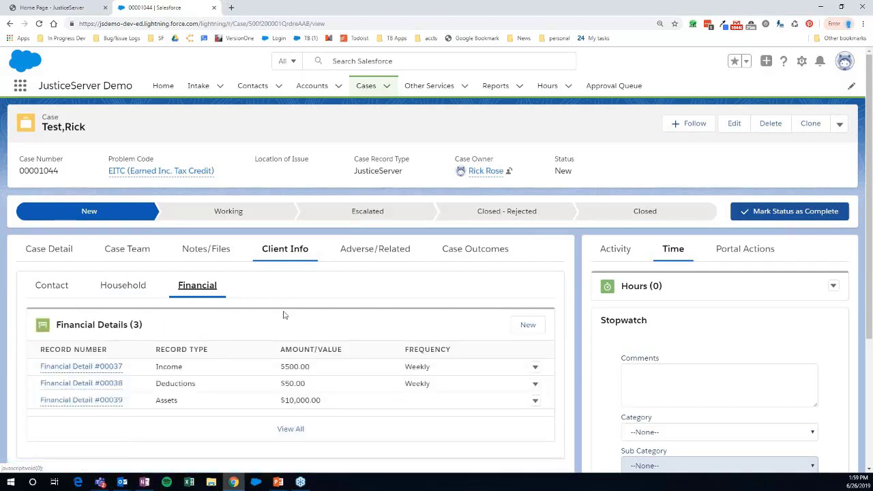
pyautogui.click(55, 287)
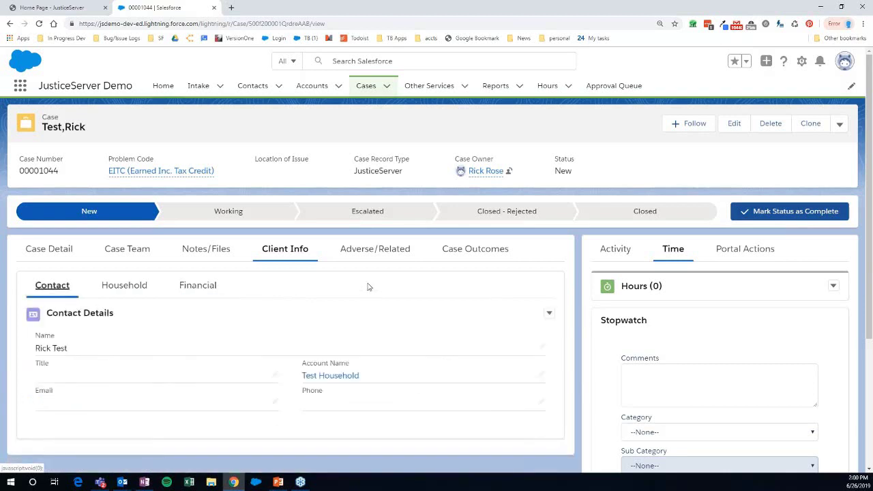
pyautogui.click(462, 252)
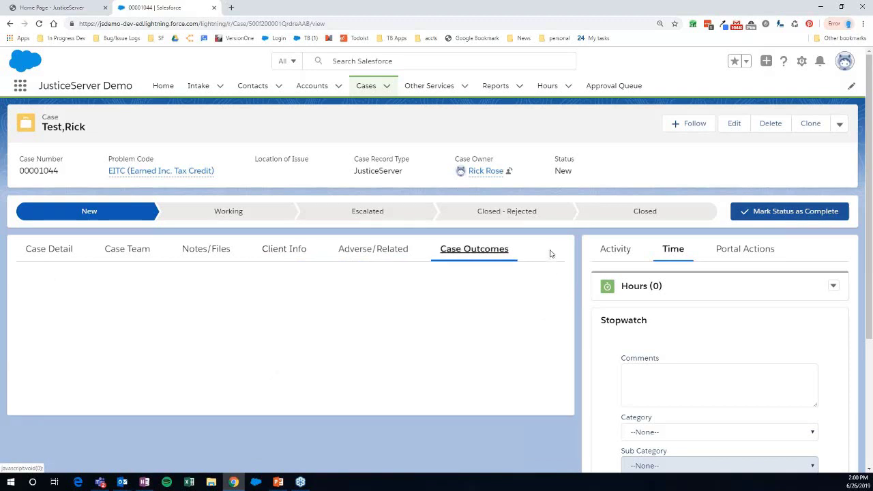
# - Choose Close Case from the actions menu beside Clone
pyautogui.click(840, 123)
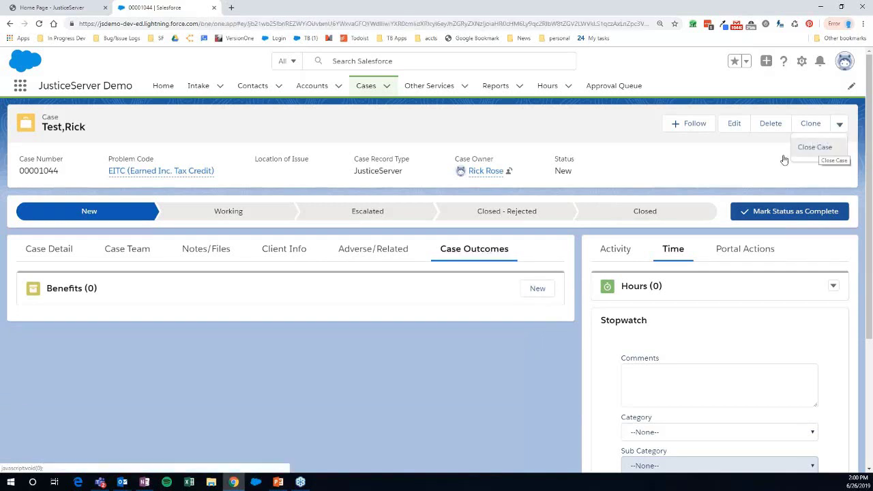
pyautogui.click(786, 156)
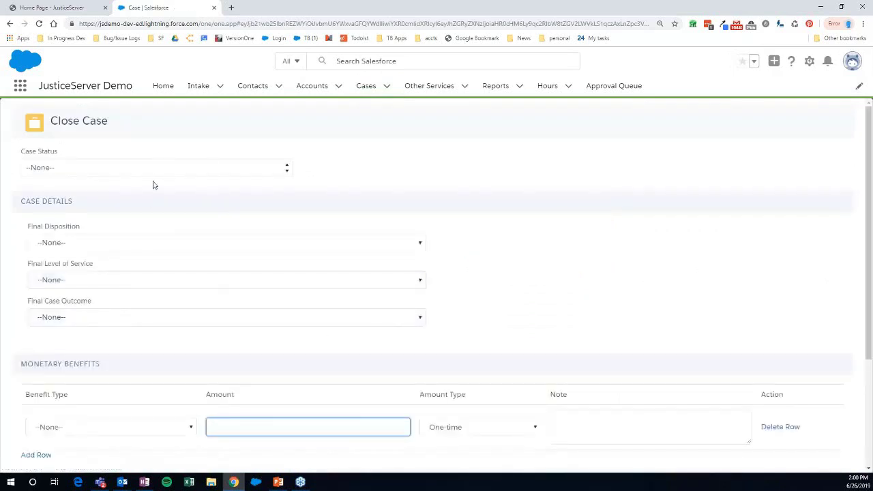
# - Set Final Disposition to Insufficient Merit, Level of Service to Fully Served - Brief Service, and Case Outcome to Won
pyautogui.click(94, 247)
pyautogui.click(120, 306)
pyautogui.click(120, 277)
pyautogui.click(117, 304)
pyautogui.click(120, 319)
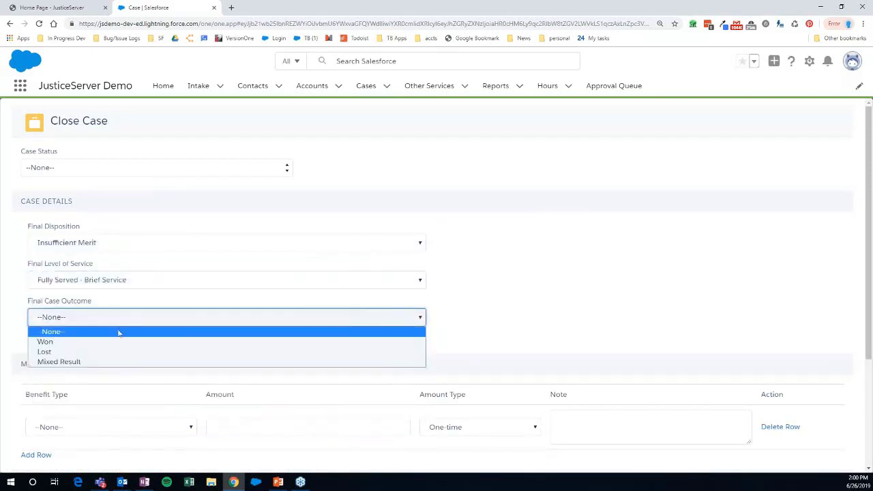
pyautogui.click(120, 342)
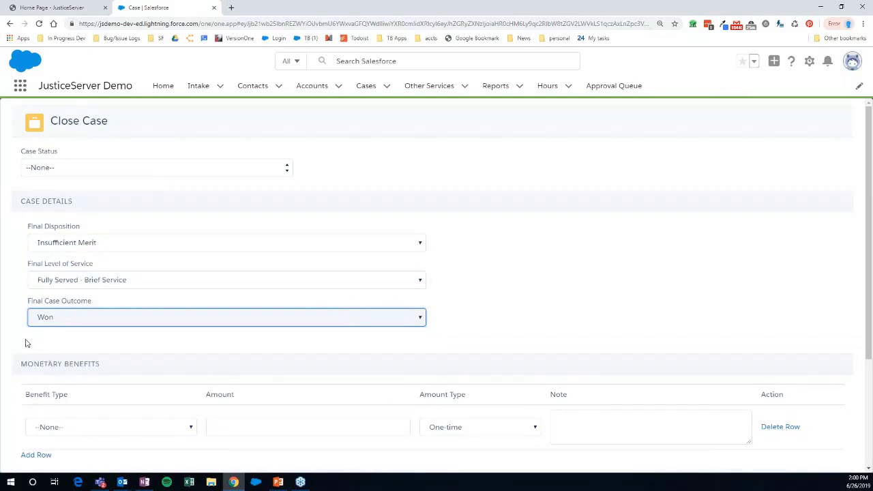
# - Add a monetary Judgement benefit with a Monthly amount type
pyautogui.scroll(-3, 26, 338)
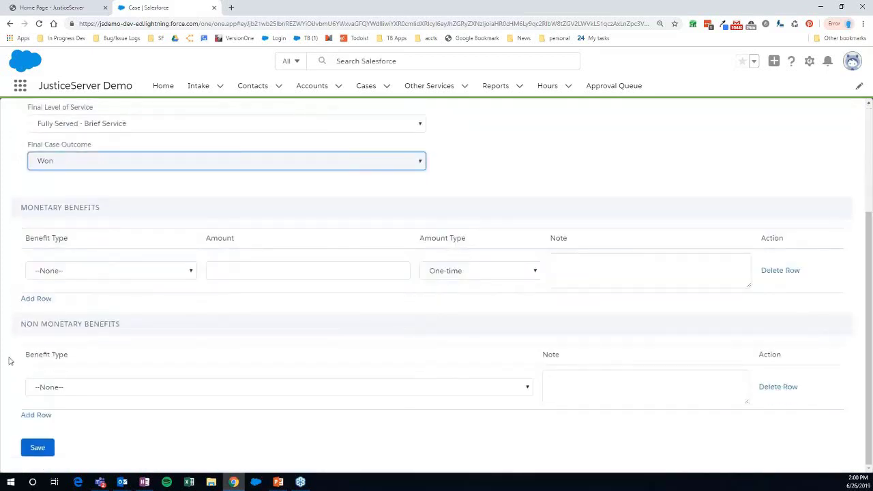
pyautogui.click(179, 278)
pyautogui.click(189, 293)
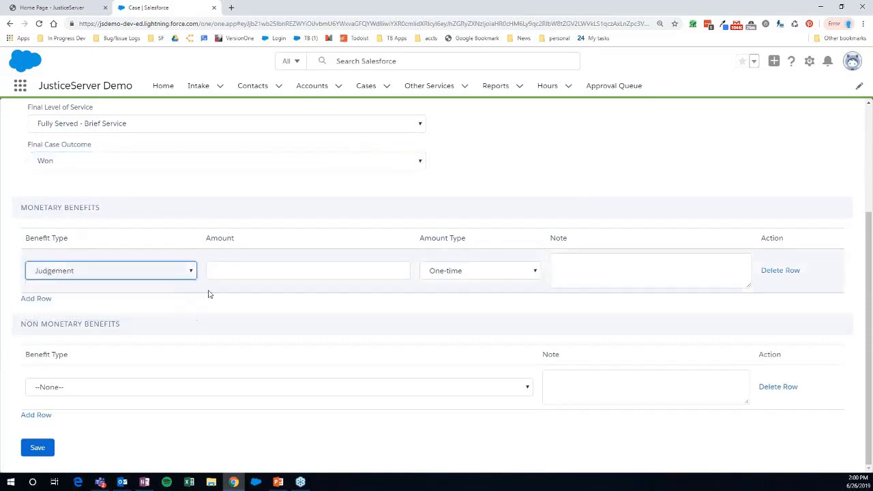
pyautogui.click(249, 270)
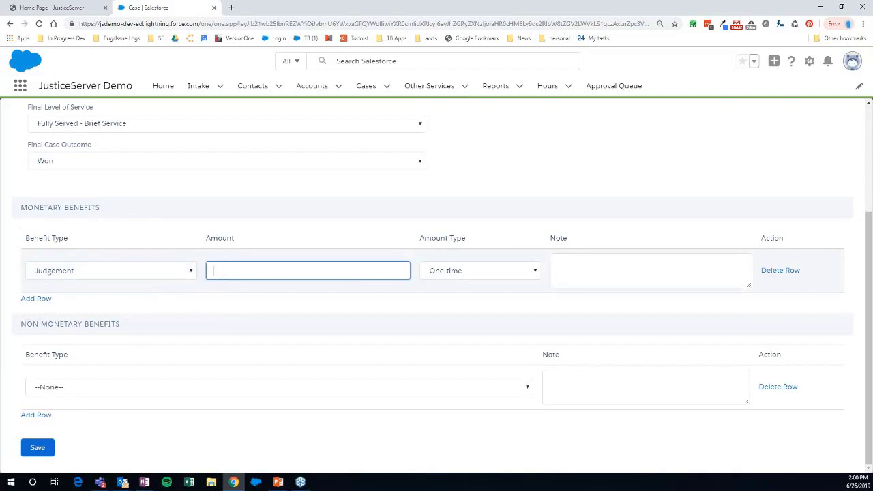
pyautogui.click(487, 271)
pyautogui.click(474, 305)
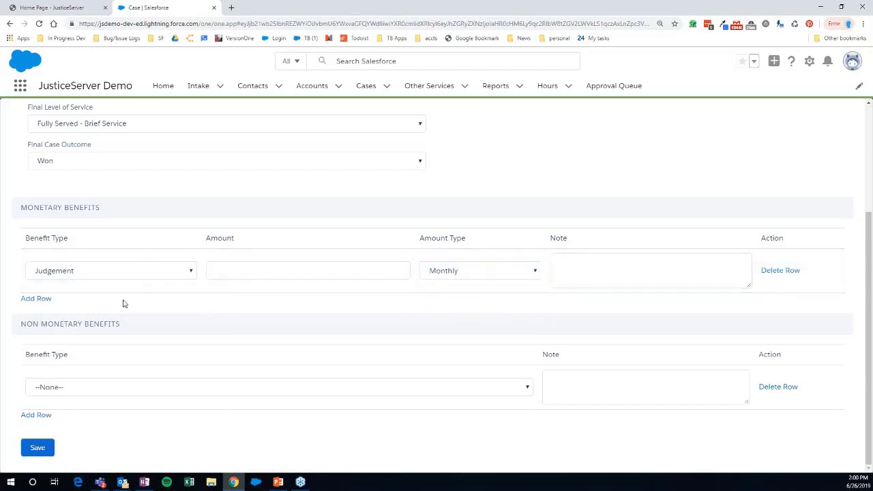
# - Add the non-monetary benefit 406 - Resolved credit reporting errors, removing an extra empty row
pyautogui.click(77, 388)
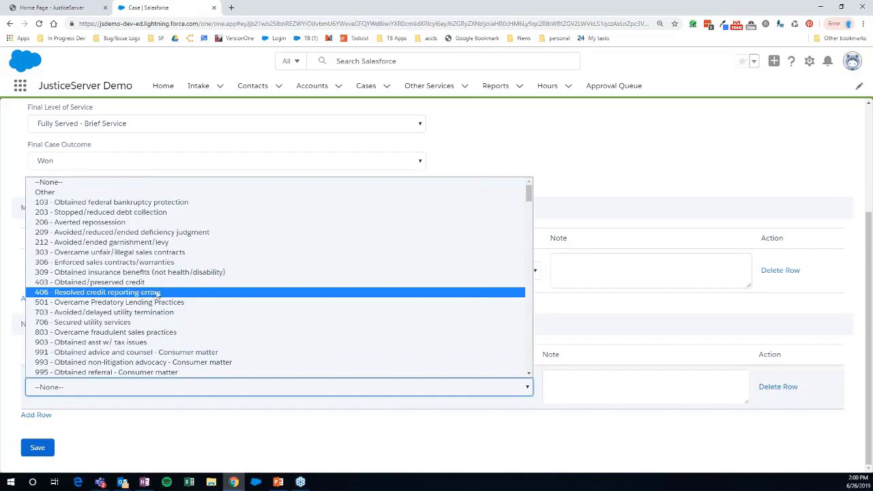
pyautogui.click(107, 294)
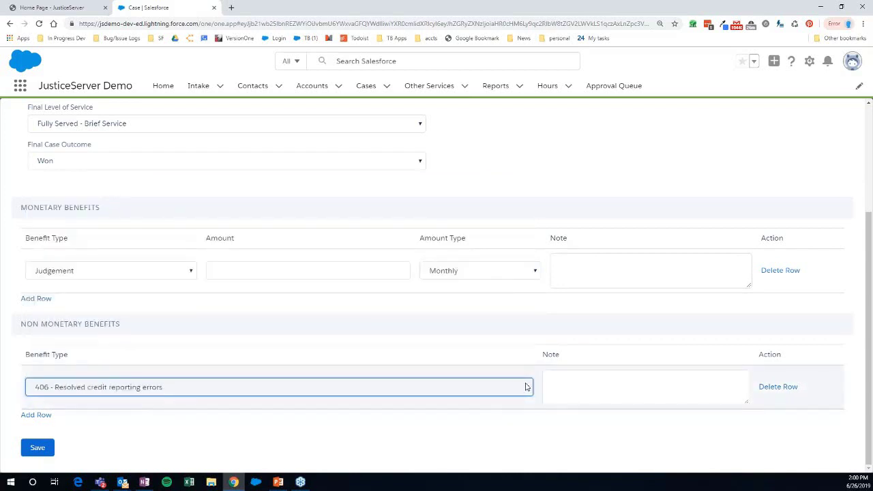
pyautogui.click(36, 414)
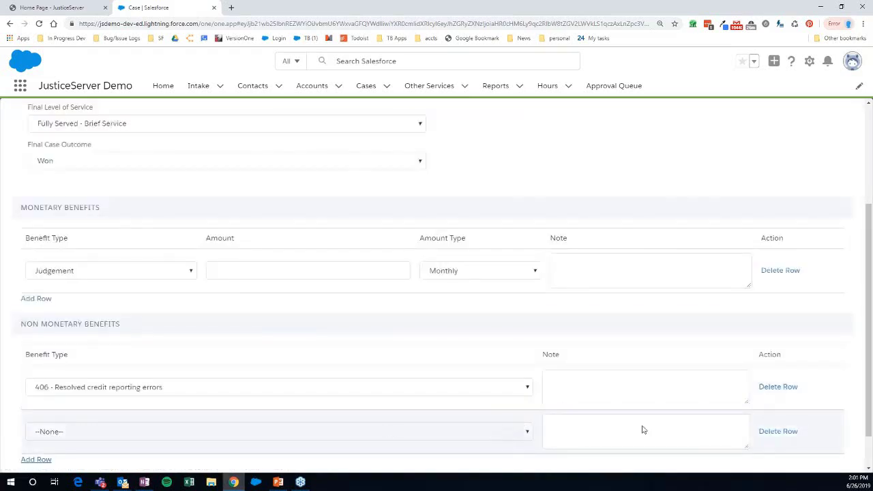
pyautogui.click(777, 431)
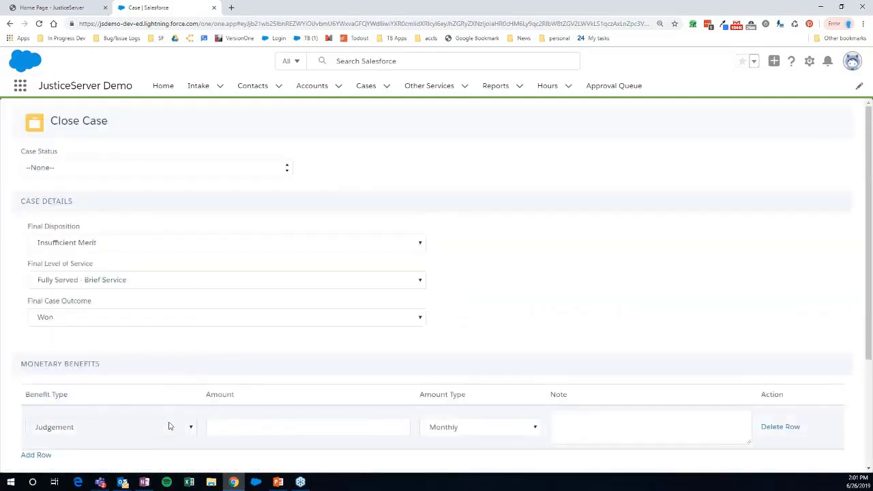
pyautogui.scroll(-3, 168, 424)
pyautogui.scroll(3, 172, 422)
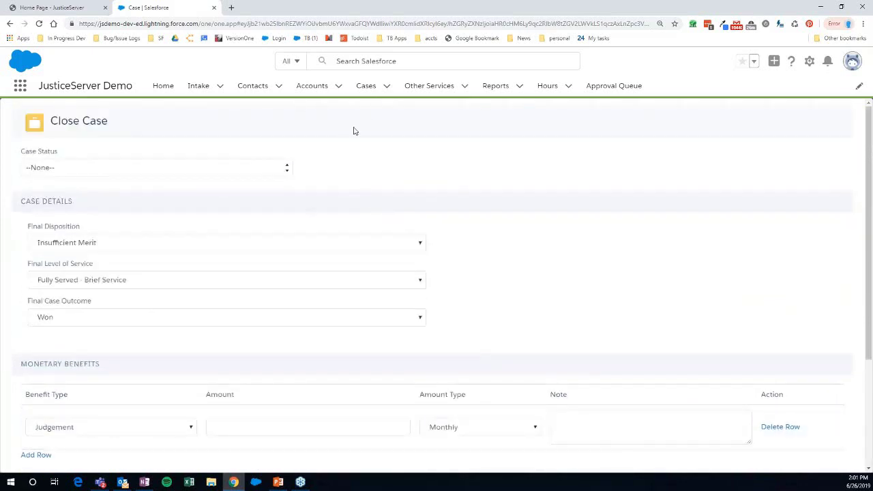
pyautogui.scroll(-3, 148, 384)
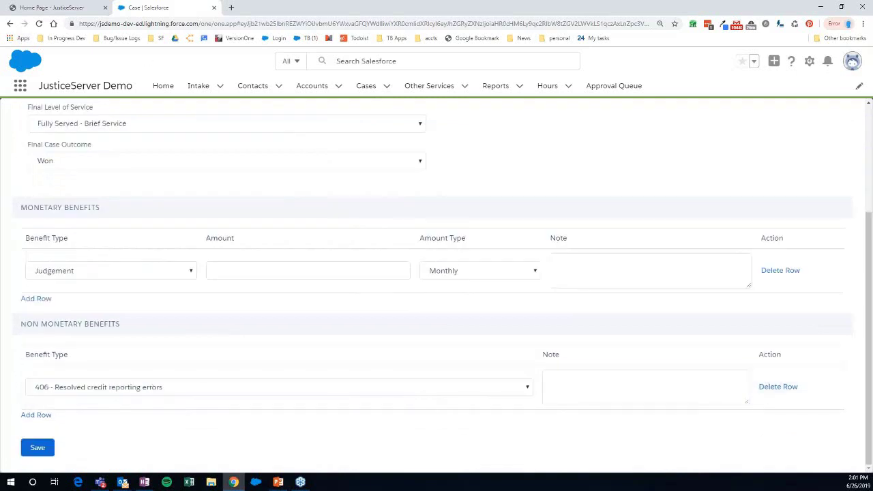
pyautogui.click(387, 86)
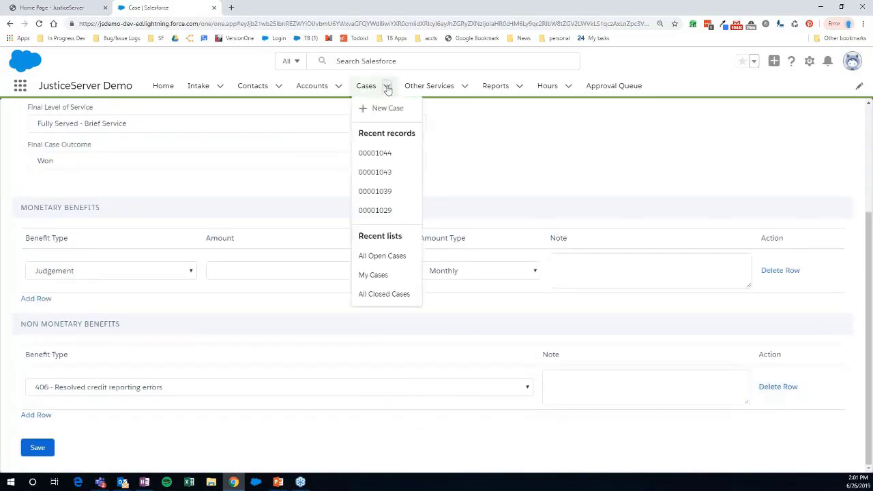
# - Return to case 00001044, then switch to the JusticeServer portal home page
pyautogui.click(397, 157)
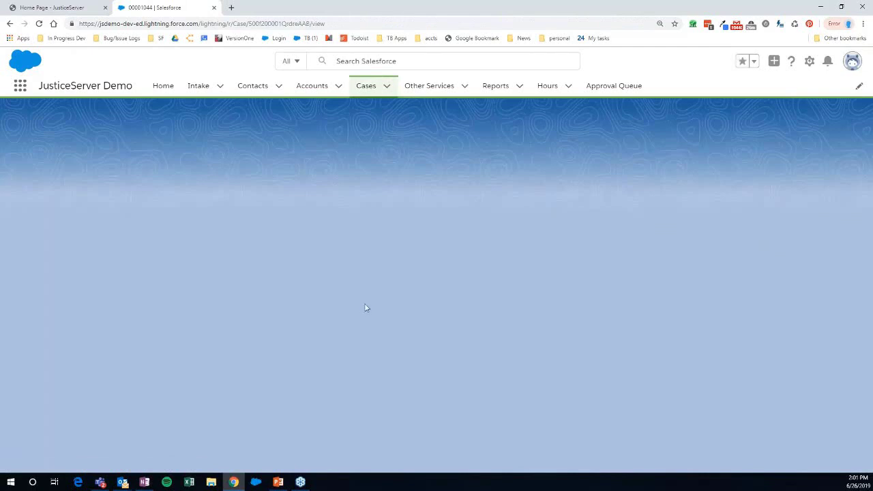
pyautogui.click(73, 8)
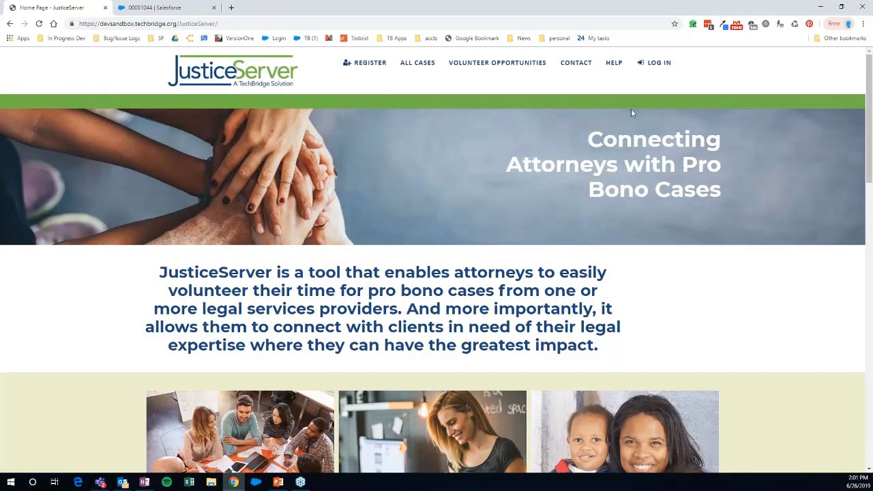
# - View All Cases, try Express Interest on the Charlottesville case, and bring up the Log In form
pyautogui.click(418, 62)
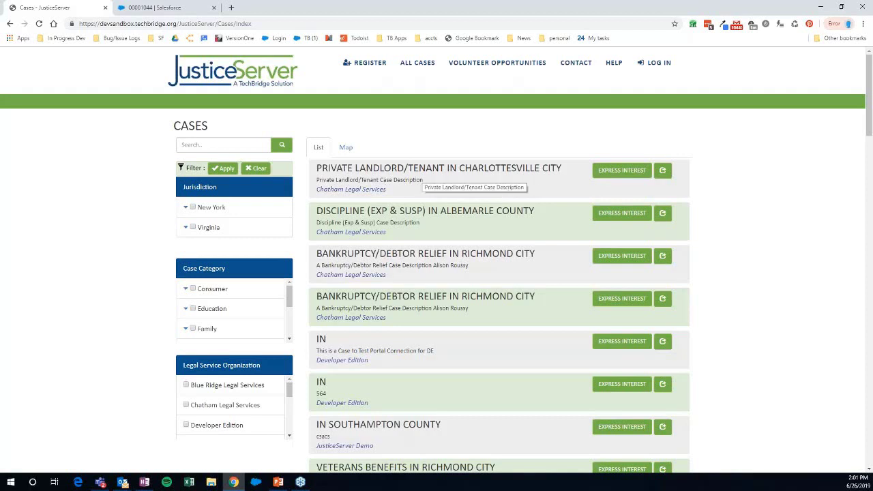
pyautogui.click(622, 171)
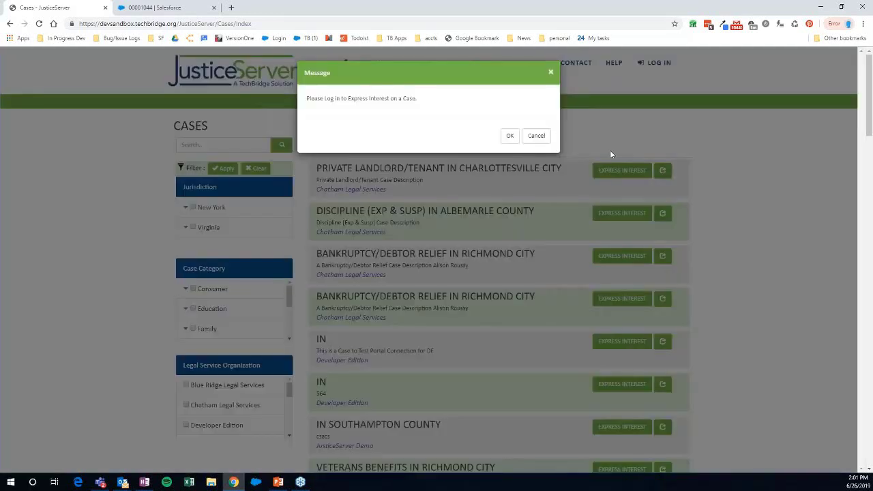
pyautogui.click(537, 137)
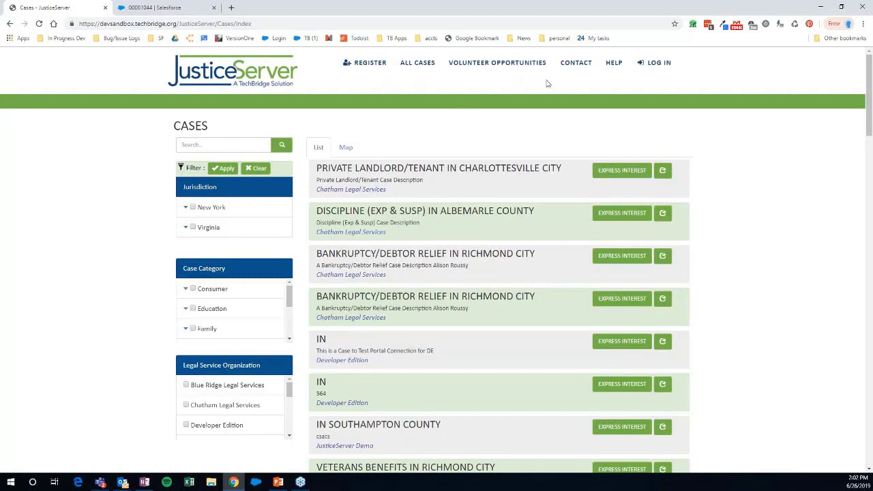
pyautogui.click(660, 65)
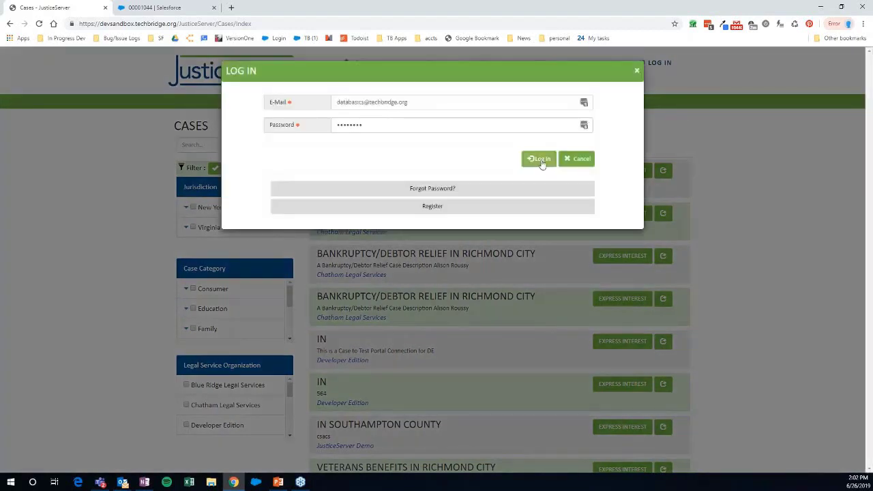
pyautogui.click(541, 160)
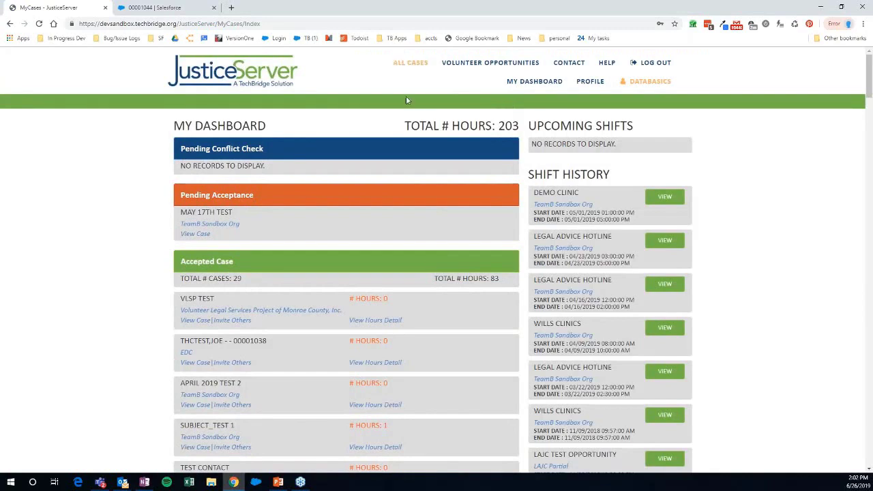
pyautogui.click(410, 62)
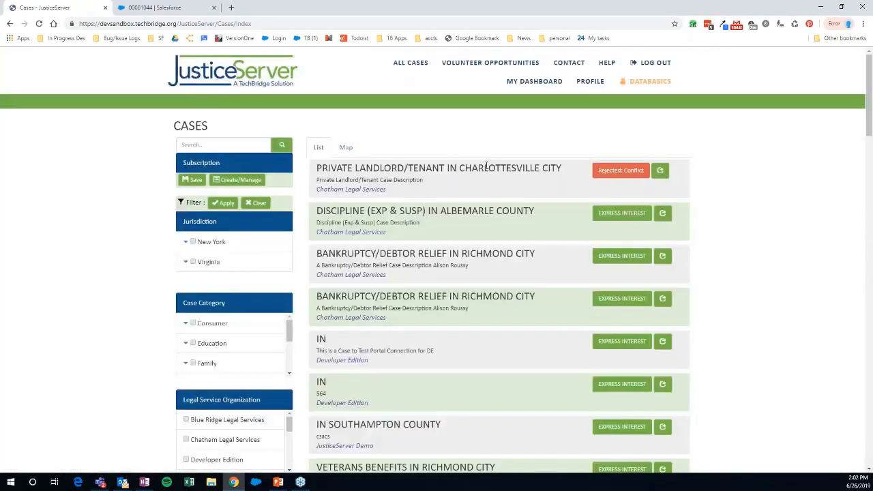
# - Push the Test,Rick case to the volunteer portal from Portal Actions
pyautogui.click(154, 9)
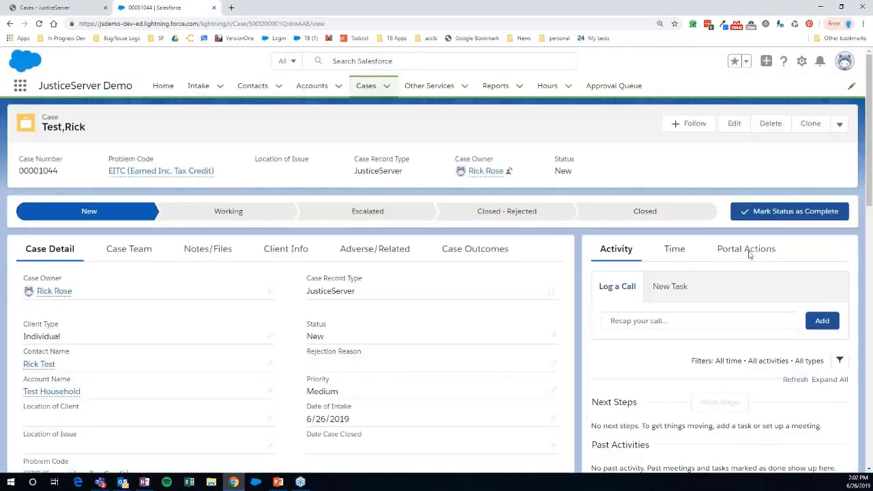
pyautogui.click(752, 251)
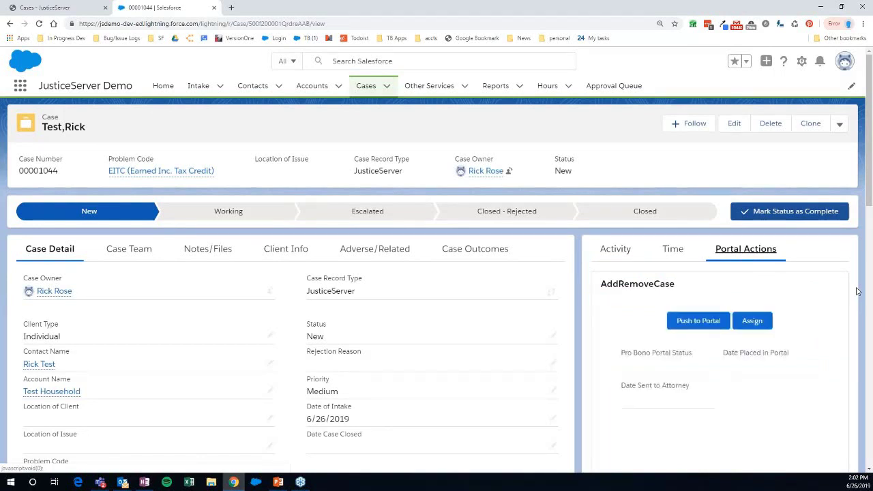
pyautogui.scroll(-2, 857, 291)
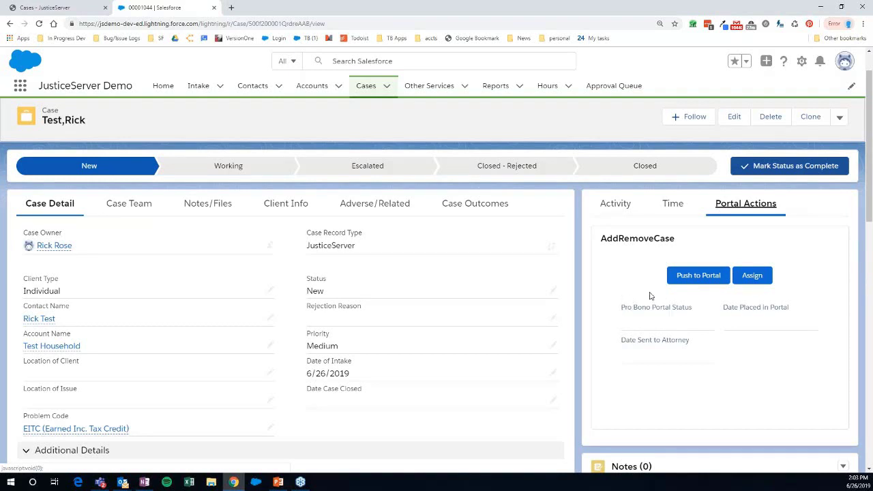
pyautogui.click(693, 280)
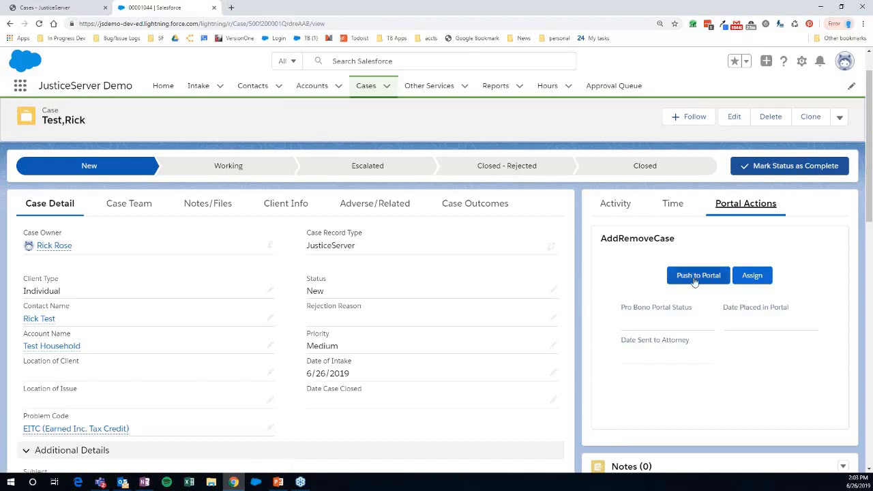
# - Back out of Assign without choosing a volunteer and return to the portal's cases list
pyautogui.click(753, 283)
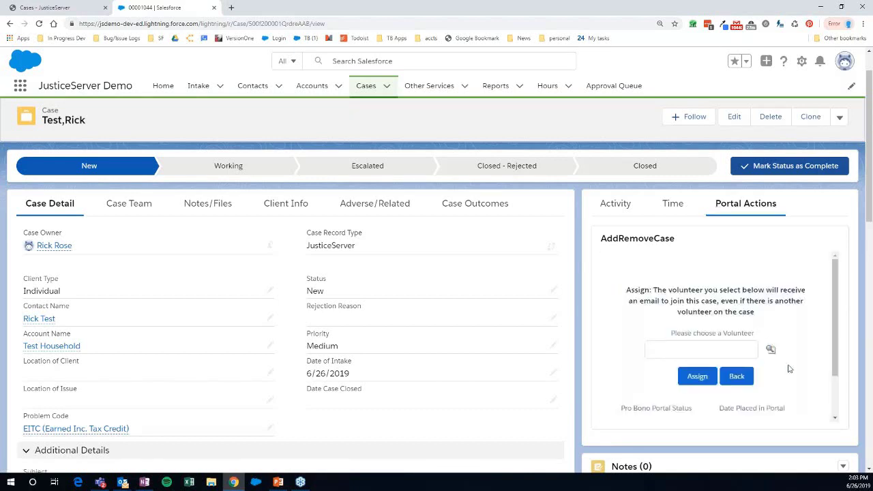
pyautogui.click(737, 376)
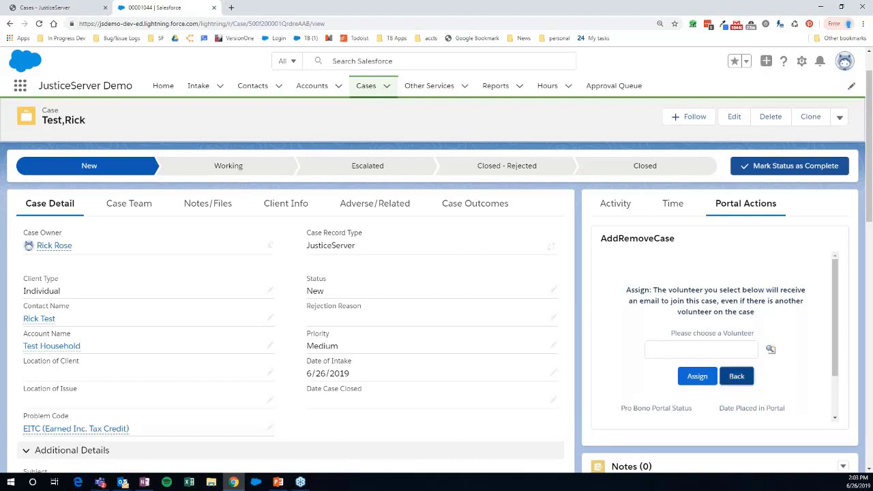
pyautogui.click(86, 10)
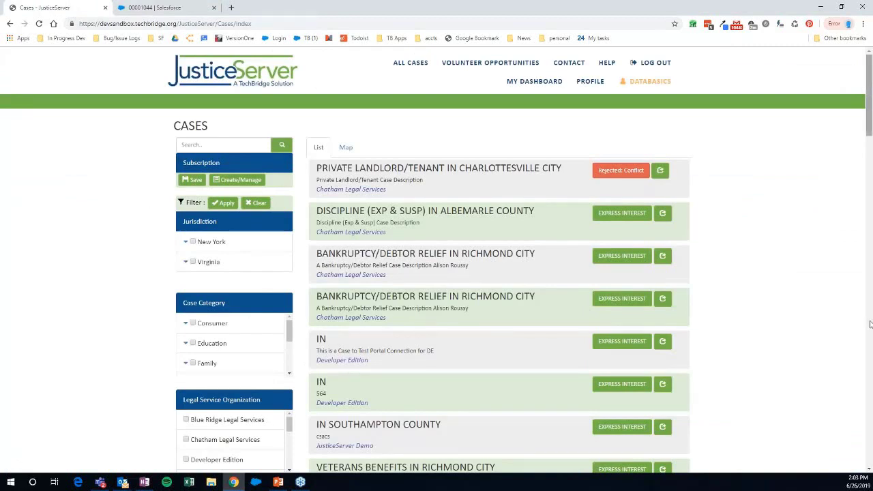
pyautogui.scroll(-20, 870, 324)
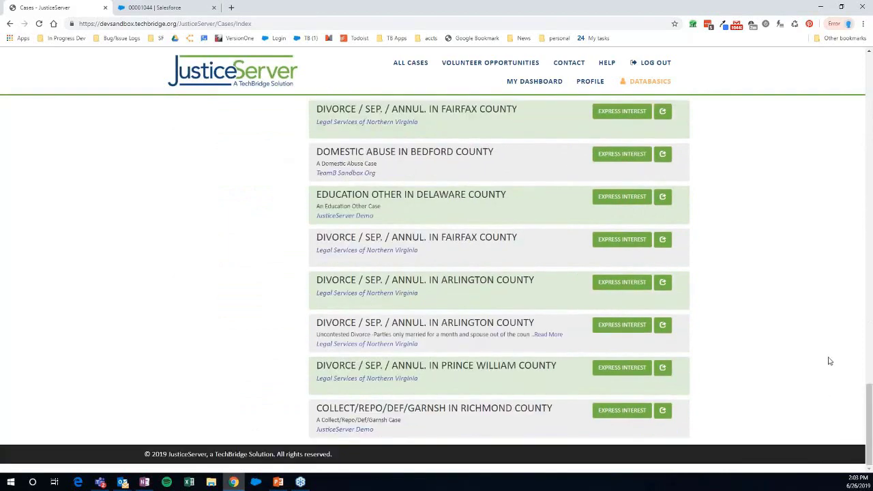
# - Express interest in the Richmond County Collect/Repo/Def/Garnsh case and acknowledge the 72-hour message
pyautogui.click(625, 412)
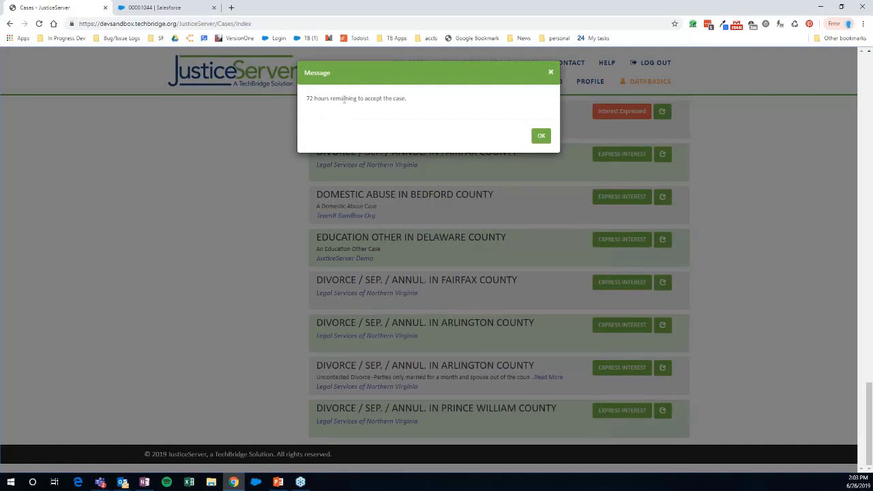
pyautogui.click(540, 136)
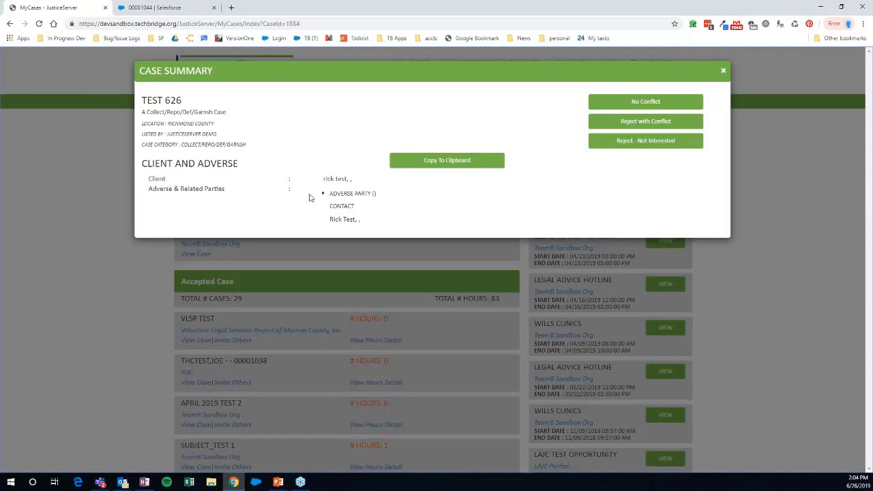
# - Review the TEST 626 adverse party details, report No Conflict, and confirm
pyautogui.moveTo(333, 194); pyautogui.dragTo(332, 219)
pyautogui.click(357, 219)
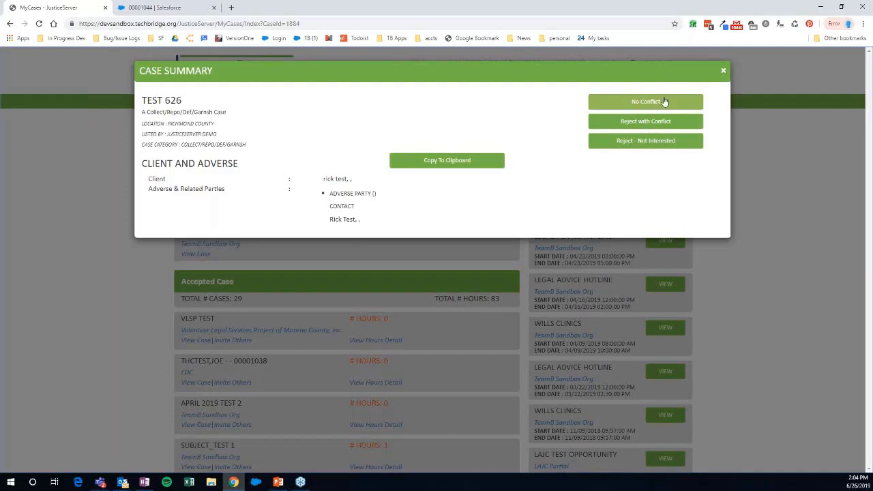
pyautogui.click(646, 101)
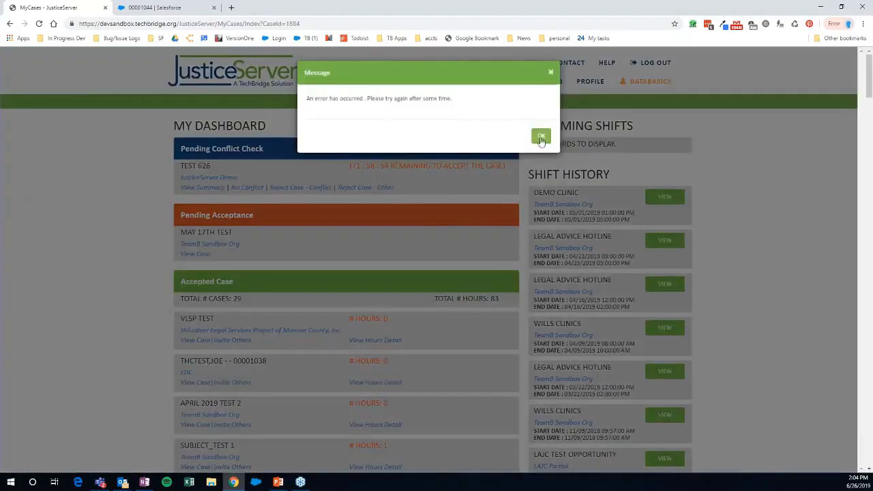
pyautogui.click(540, 136)
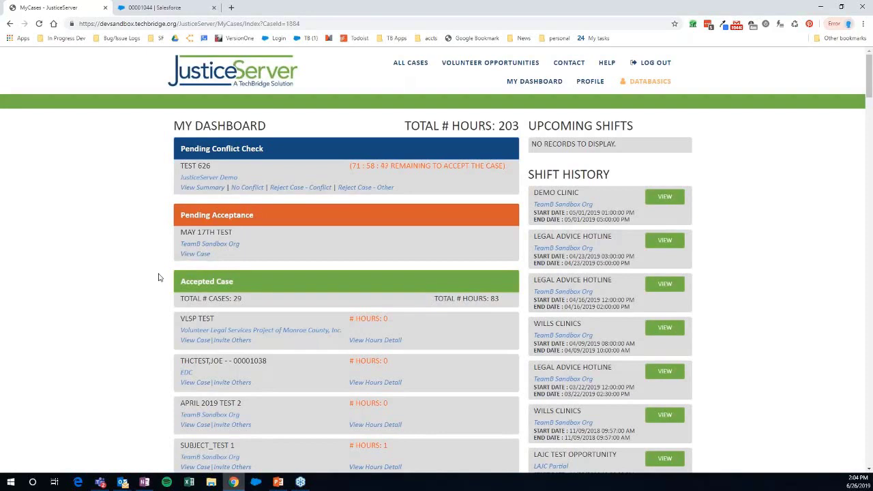
# - Scroll to Accepted Case and open APRIL 2019 TEST 2 with View Case
pyautogui.scroll(-1, 159, 276)
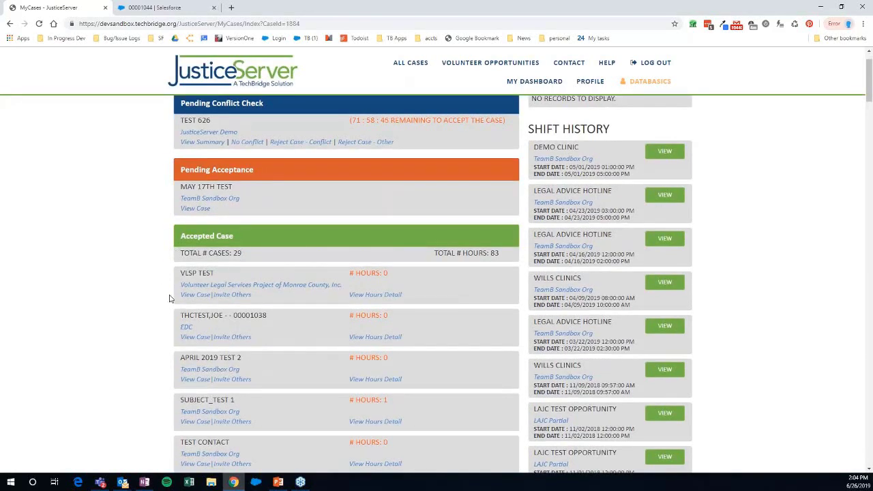
pyautogui.scroll(1, 170, 298)
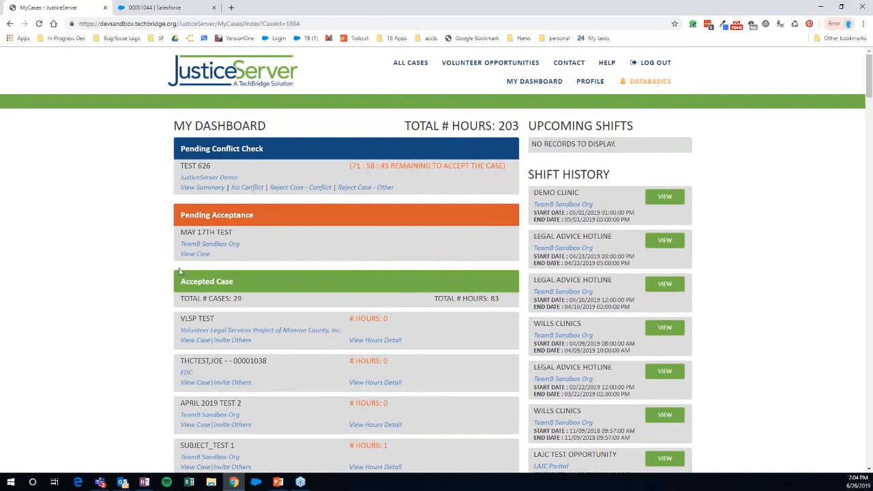
pyautogui.scroll(-1, 180, 271)
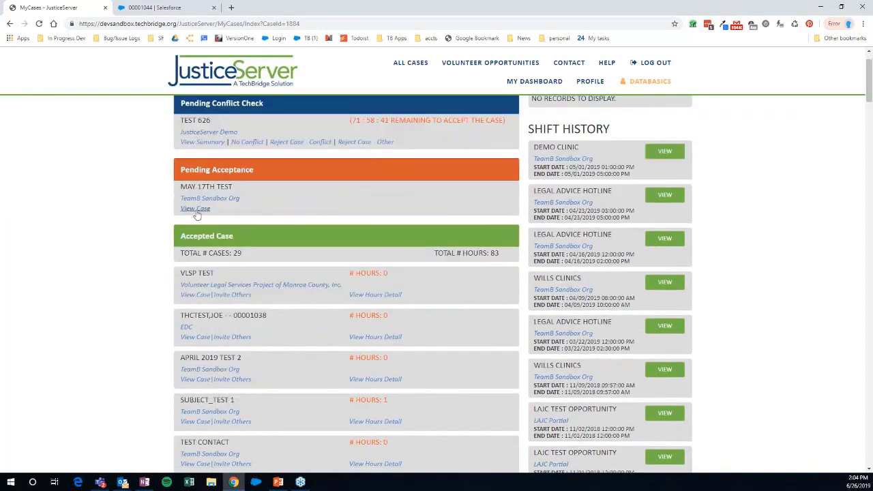
pyautogui.scroll(-1, 165, 249)
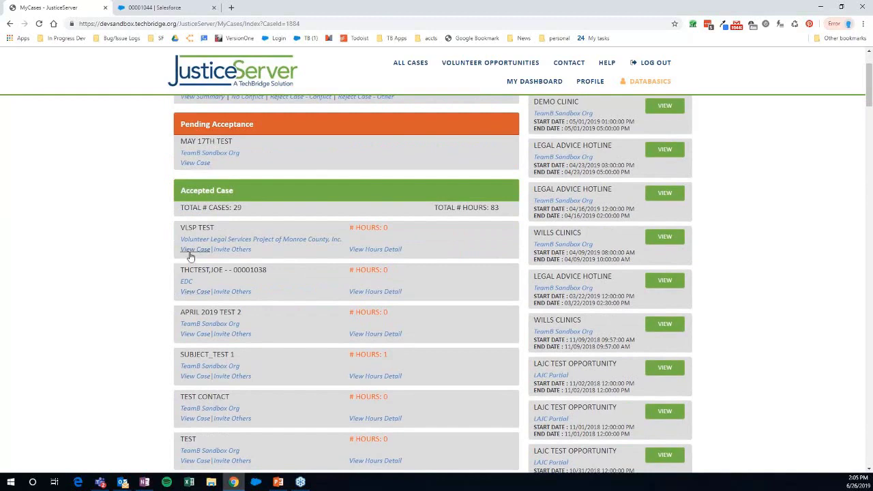
pyautogui.scroll(-1, 163, 305)
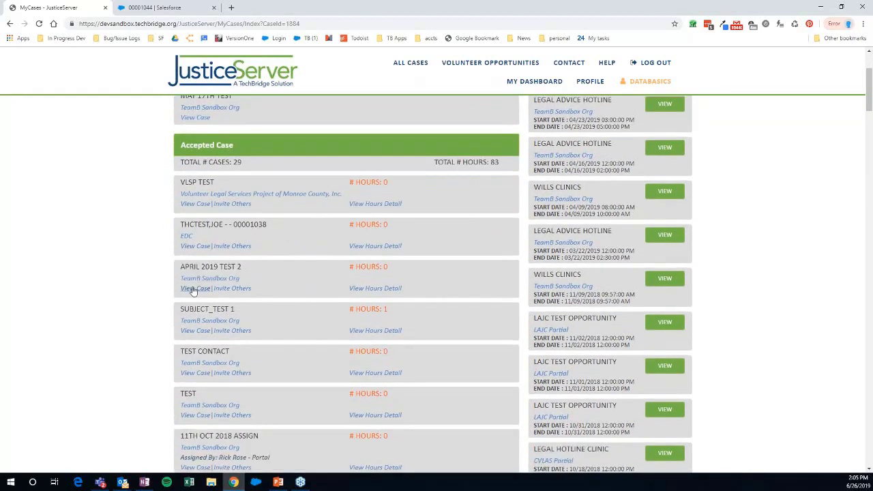
pyautogui.click(193, 289)
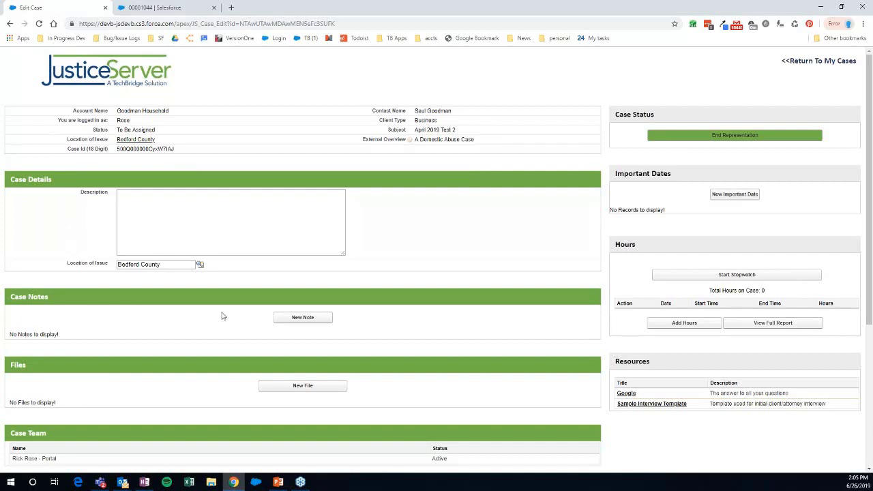
# - Add and save a case note titled 'This is a test' with body 'test'
pyautogui.click(323, 319)
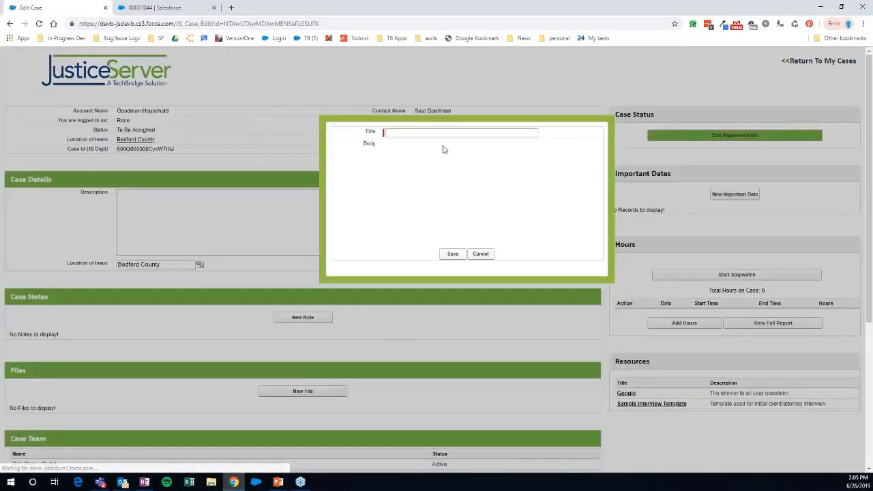
pyautogui.click(433, 135)
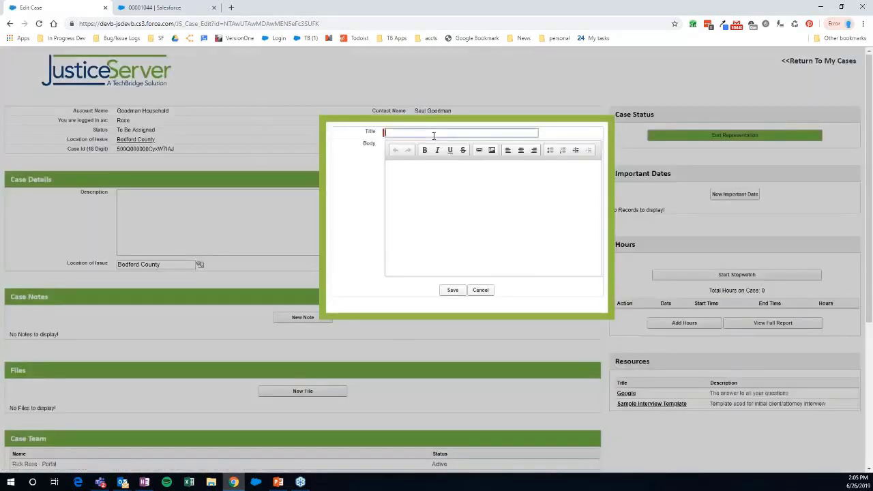
pyautogui.write('This is a test')
pyautogui.click(454, 198)
pyautogui.write('test')
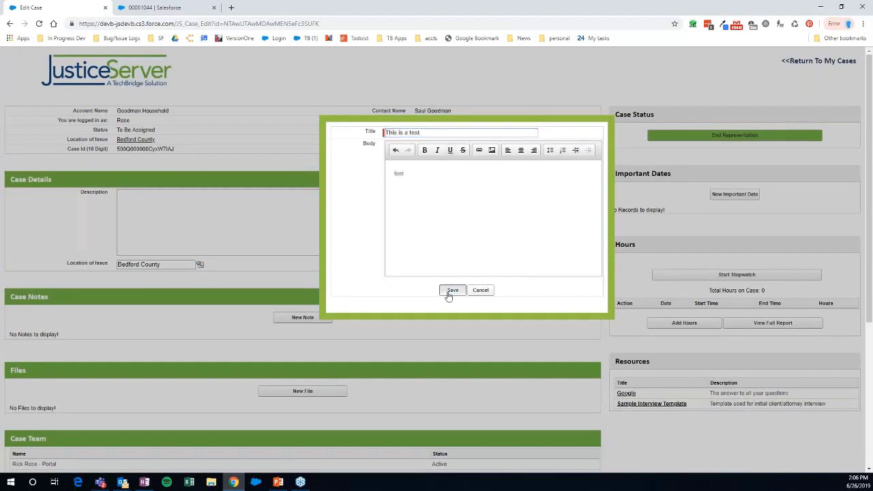
pyautogui.click(449, 292)
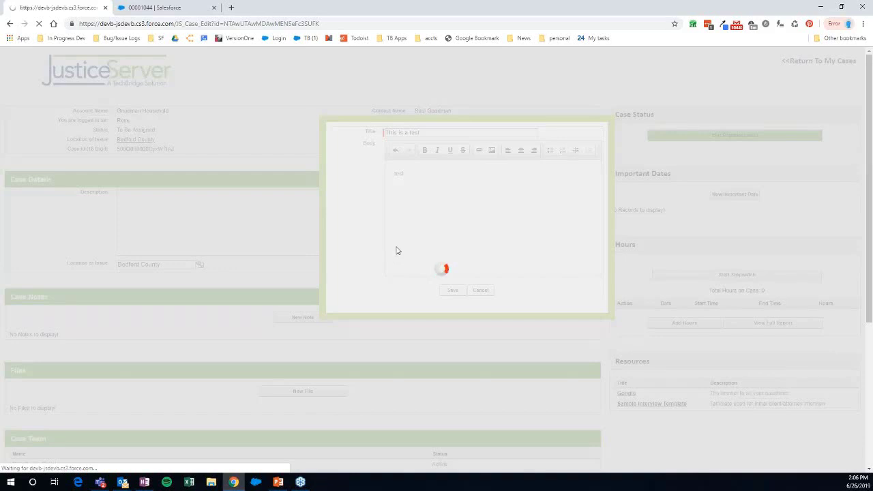
pyautogui.scroll(-3, 411, 262)
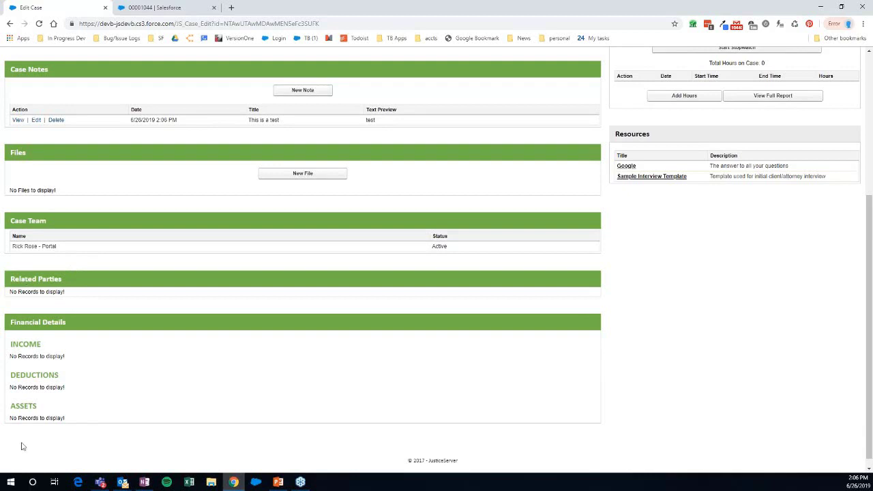
pyautogui.scroll(5, 482, 260)
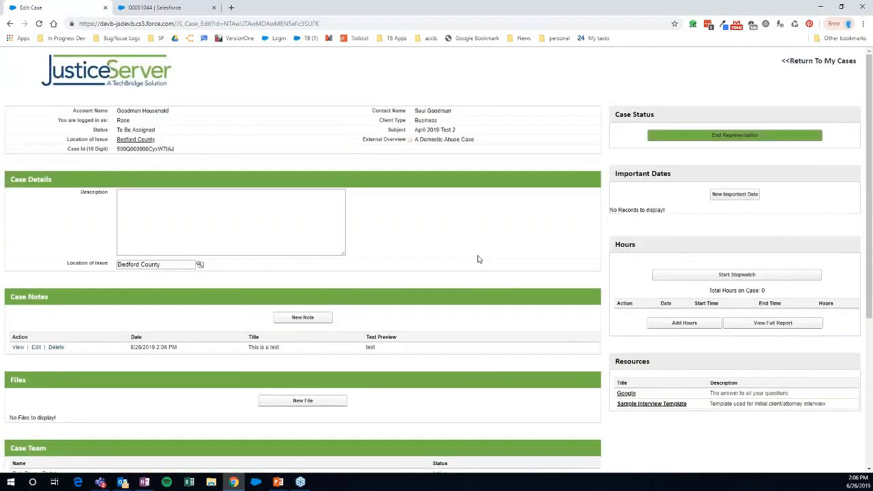
# - Open and cancel both the Important Date and Add Hours forms without saving anything
pyautogui.click(723, 196)
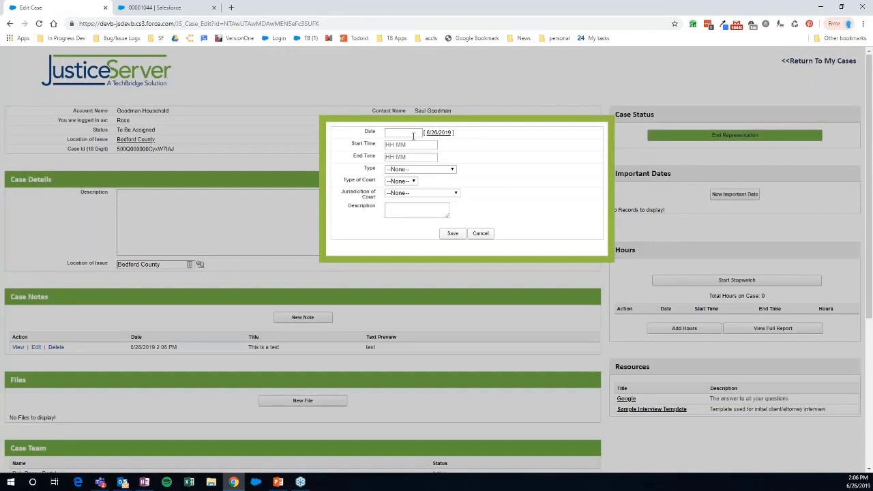
pyautogui.click(486, 236)
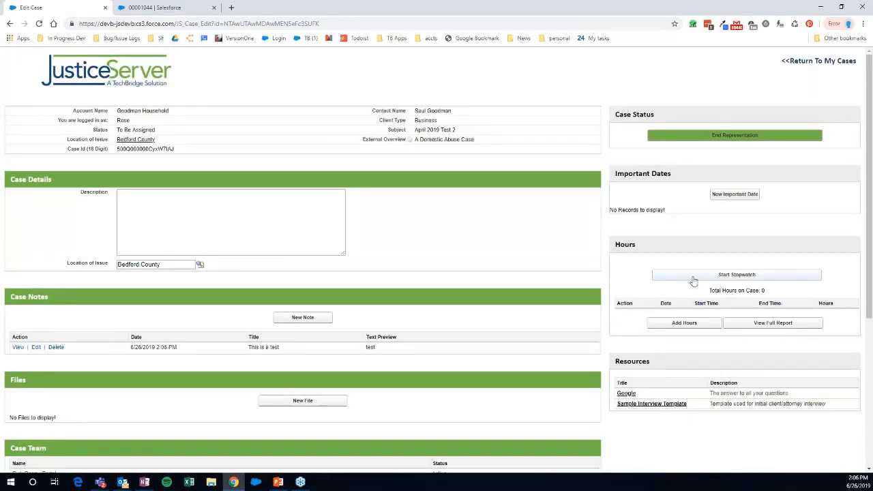
pyautogui.click(685, 324)
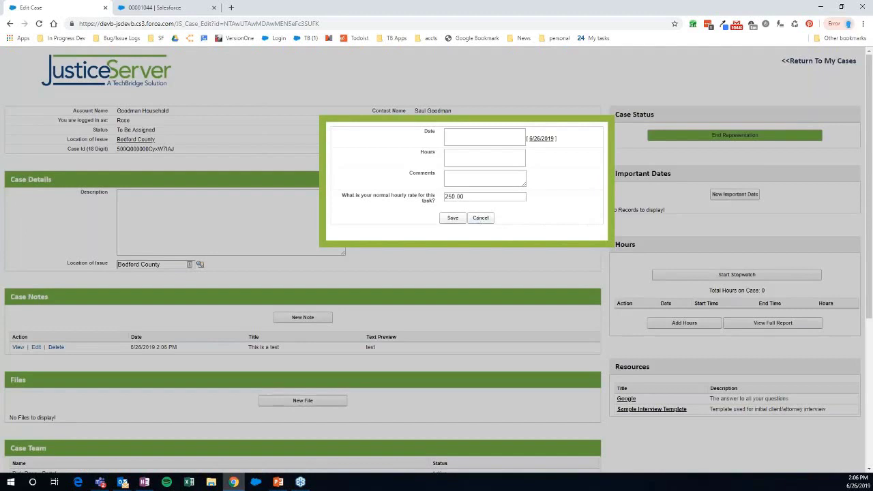
pyautogui.click(481, 218)
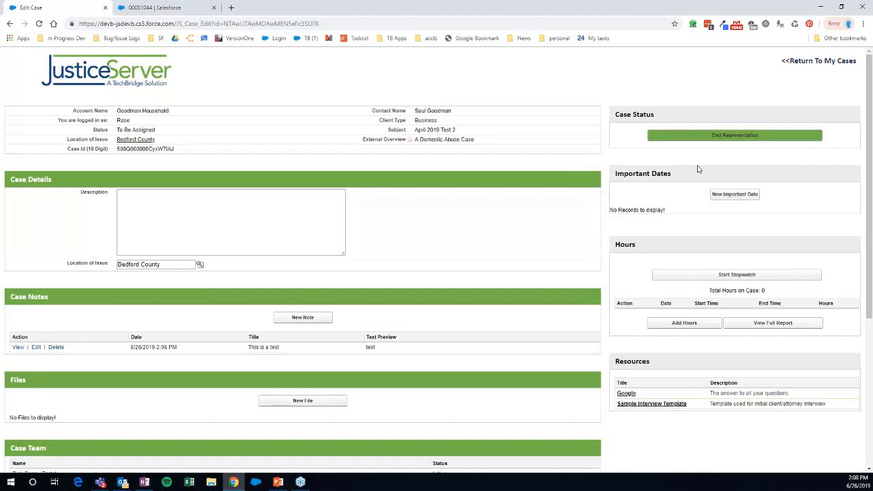
# - Start End Representation and set Reason for Closing to case complete
pyautogui.click(784, 137)
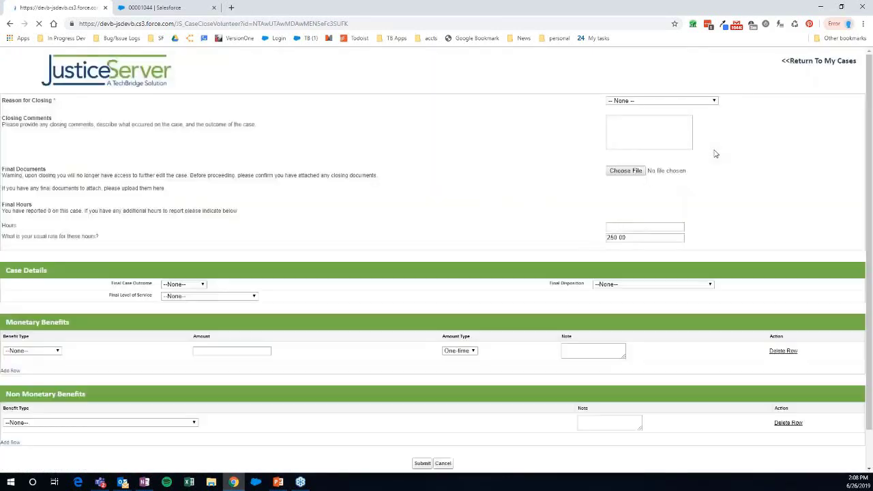
pyautogui.click(608, 103)
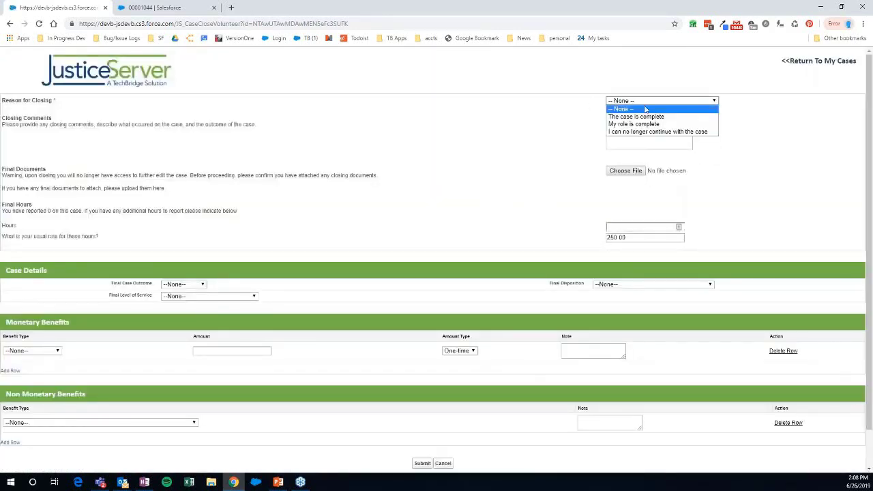
pyautogui.click(681, 118)
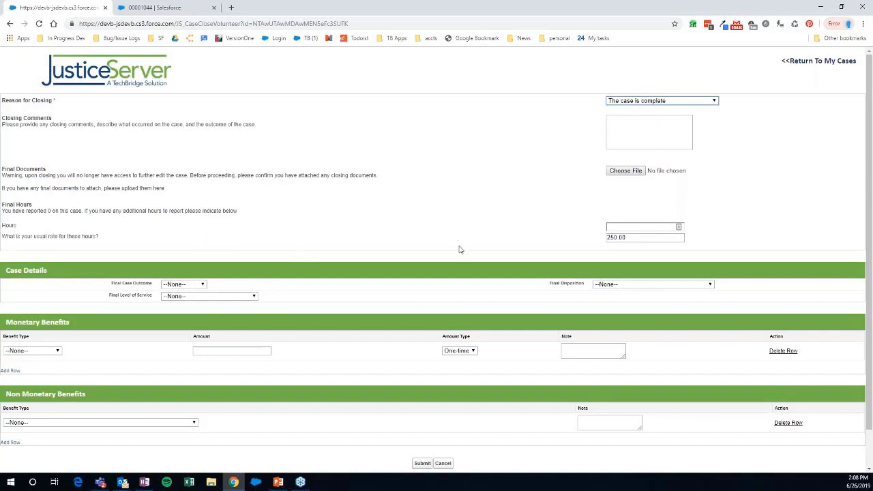
pyautogui.scroll(-1, 463, 235)
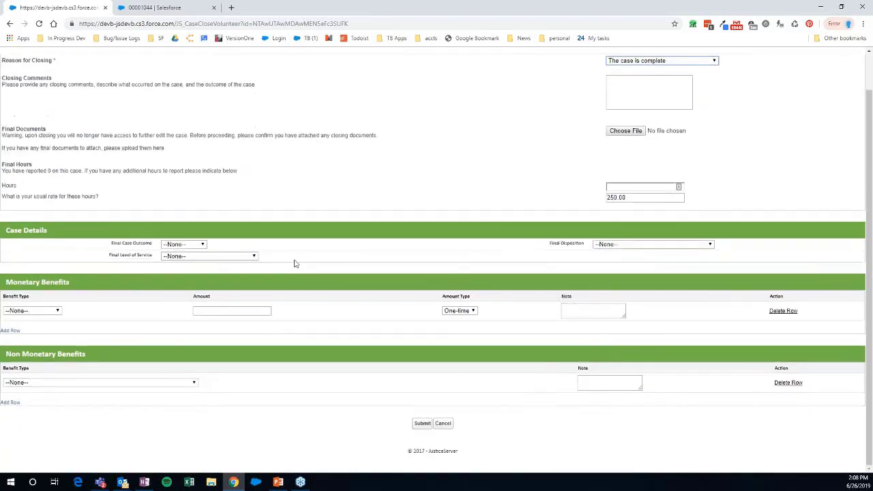
pyautogui.scroll(1, 295, 264)
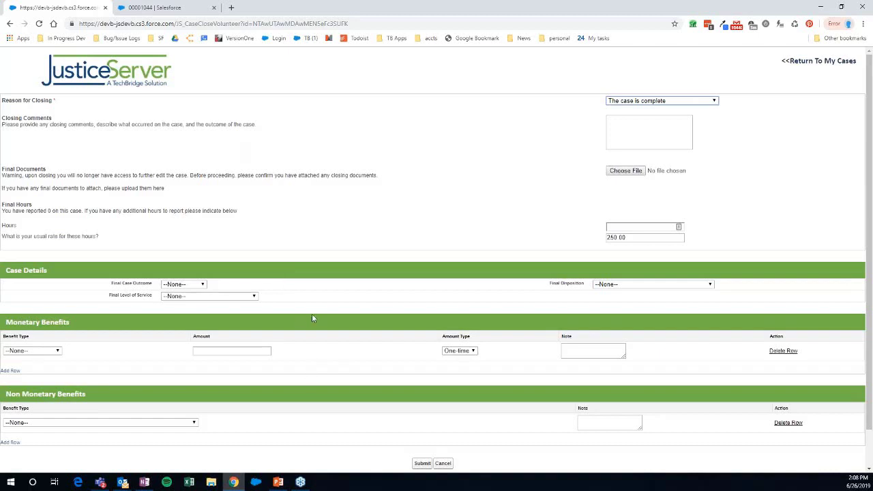
pyautogui.scroll(-1, 312, 316)
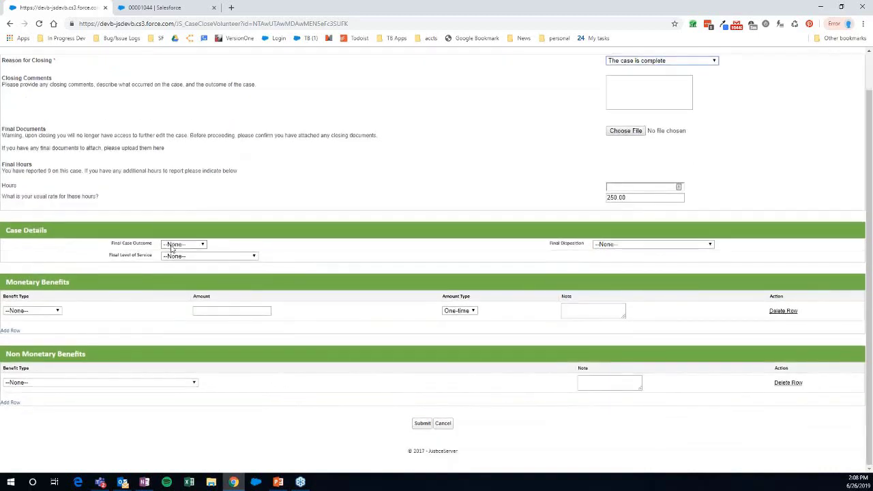
# - Set outcome Lost, Fully Served - Brief Service, disposition Counsel & Advice, and benefit type Judgement
pyautogui.click(173, 249)
pyautogui.click(183, 264)
pyautogui.click(205, 256)
pyautogui.click(205, 271)
pyautogui.click(600, 244)
pyautogui.click(617, 262)
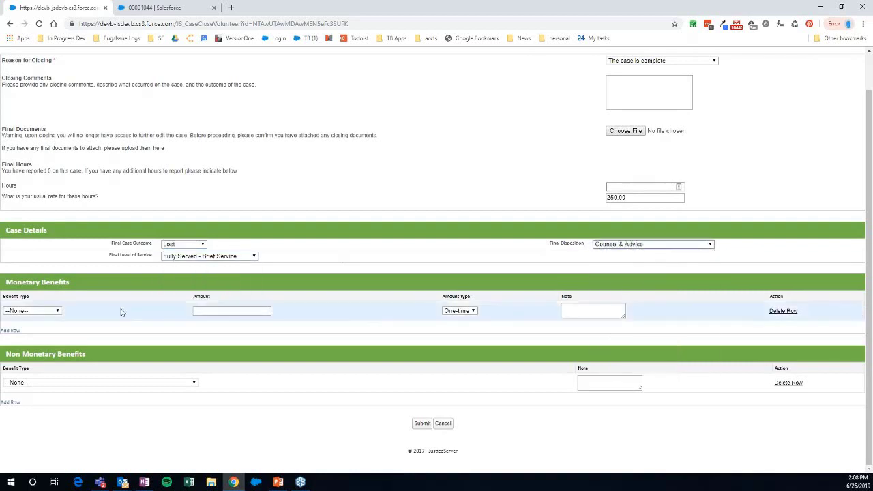
pyautogui.click(46, 313)
pyautogui.click(29, 334)
pyautogui.click(54, 312)
pyautogui.click(55, 327)
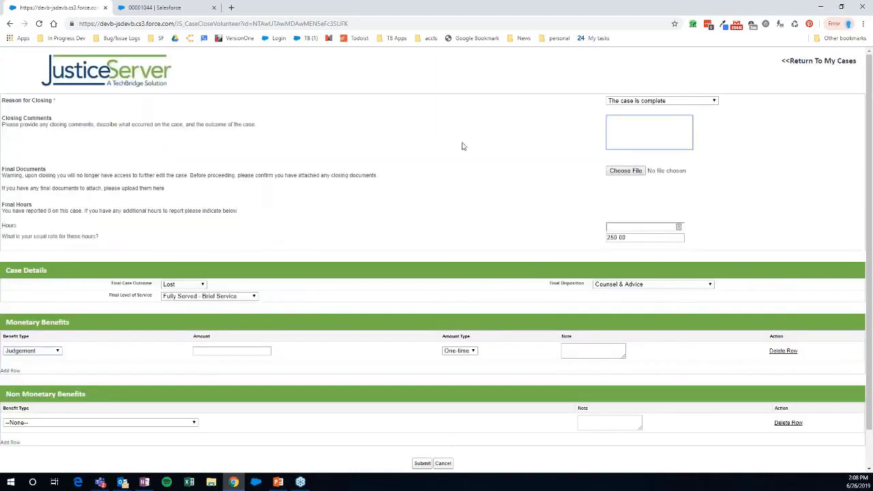
pyautogui.click(168, 7)
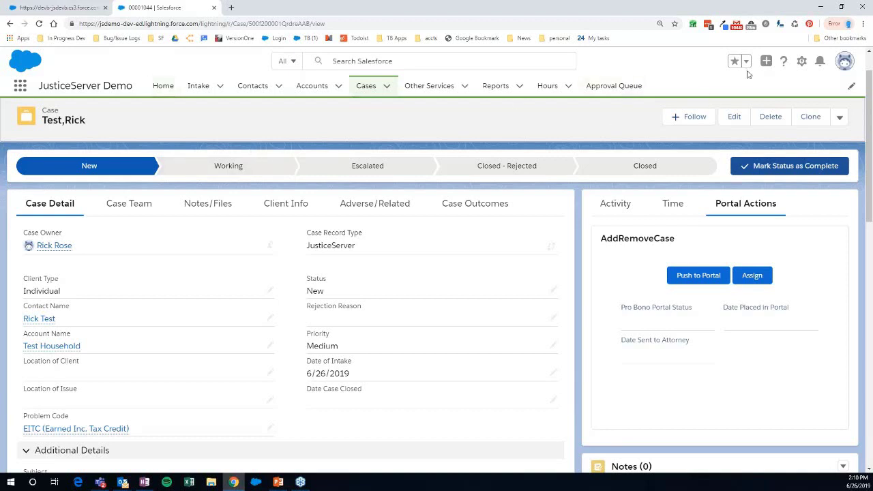
# - From the case record's Setup gear, open the Case object in Object Manager via Edit Object
pyautogui.click(806, 64)
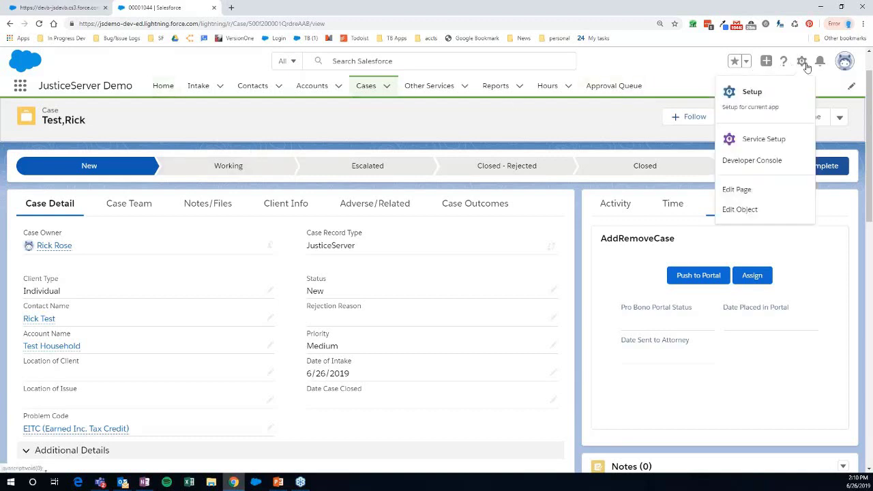
pyautogui.click(764, 215)
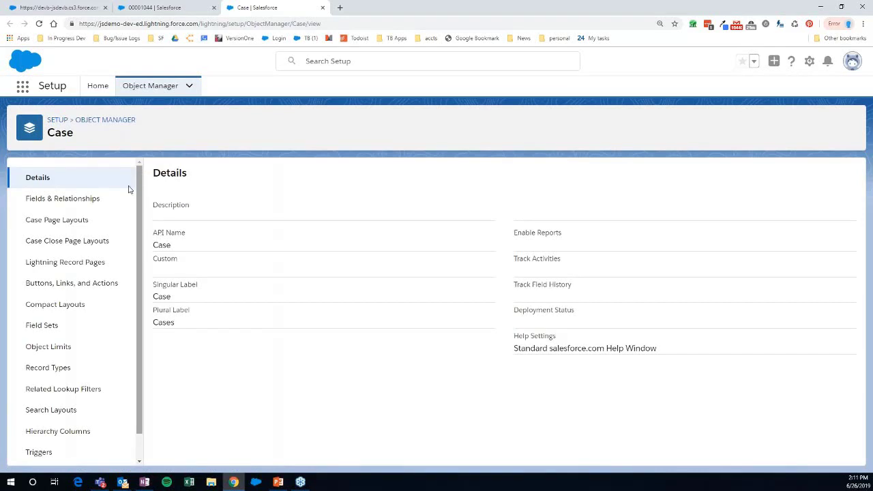
# - Show the Case object's Fields & Relationships list from the Object Manager sidebar
pyautogui.click(61, 205)
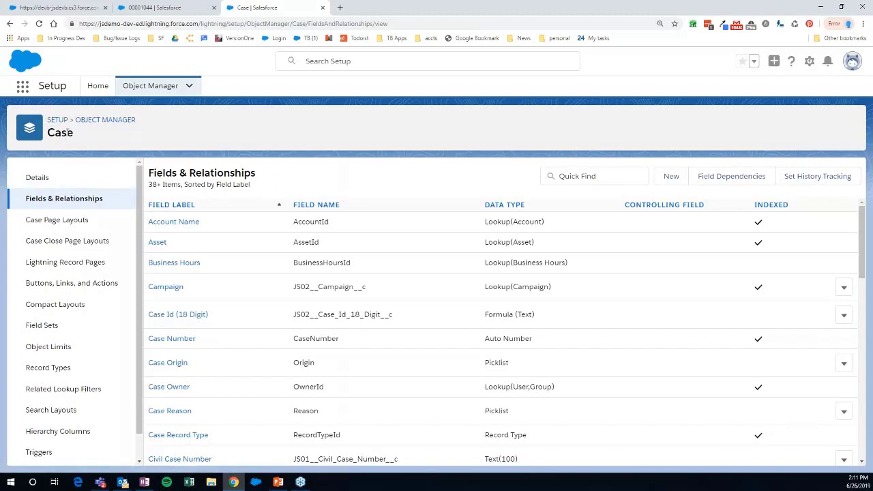
# - Browse the Case field list and open the Client Type picklist field (JS01__Client_Type__c)
pyautogui.scroll(-5, 244, 414)
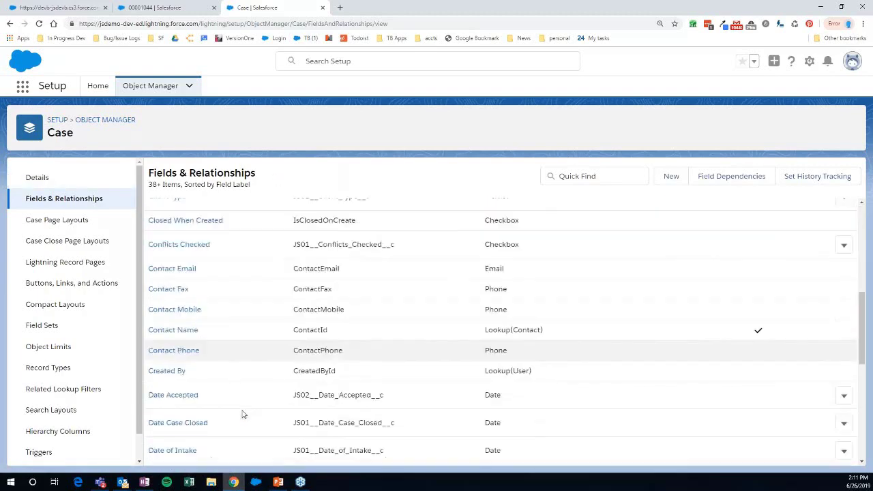
pyautogui.scroll(2, 388, 382)
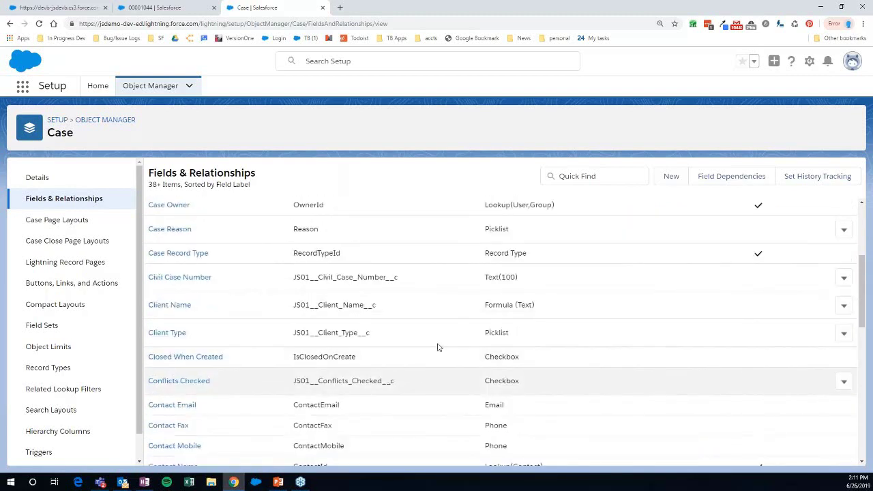
pyautogui.click(230, 344)
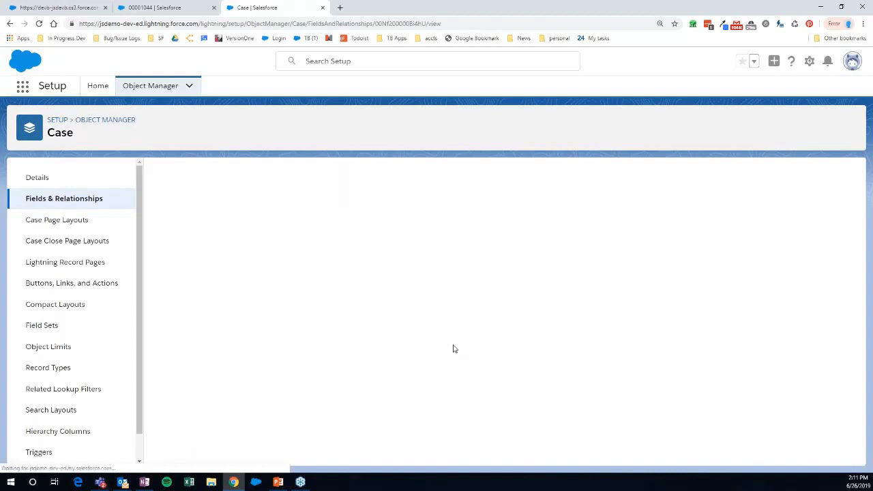
# - Review Client Type's Individual, Nonprofit and Business values, then return to the Case fields list
pyautogui.scroll(-5, 453, 349)
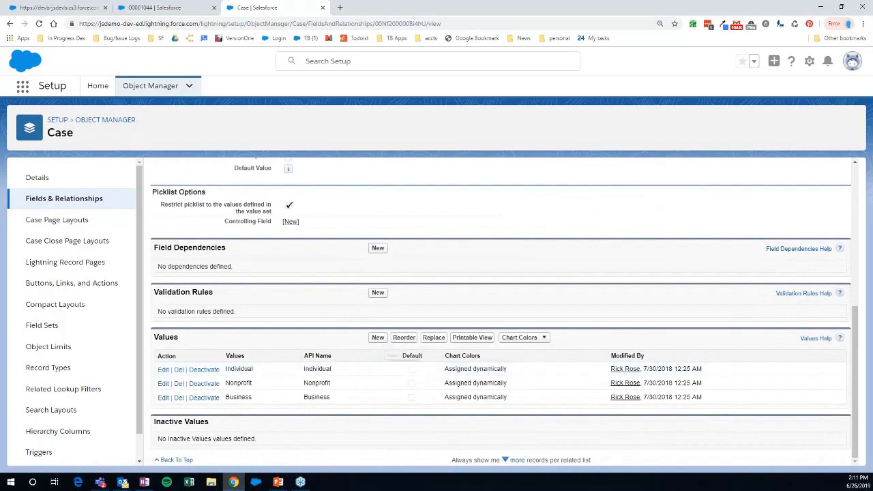
pyautogui.scroll(5, 327, 230)
pyautogui.hotkey('alt', 'Left')
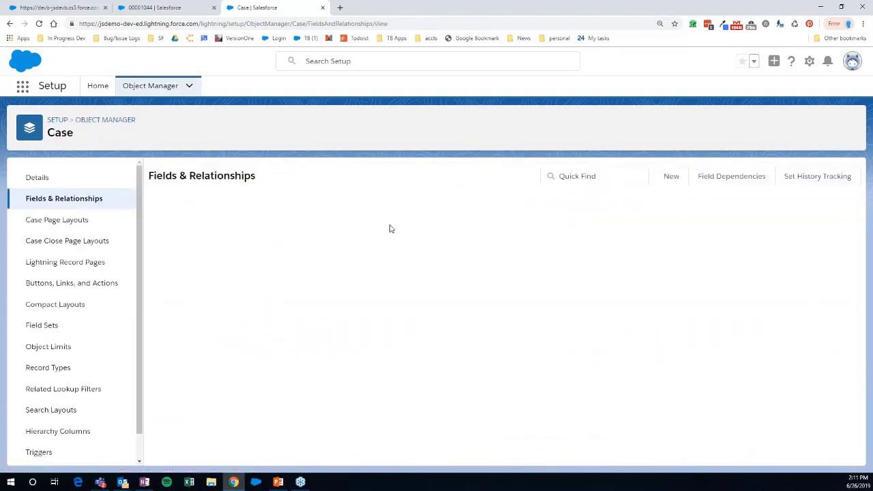
# - In Case Layout (JS), place Location of Issue and Case Reason in Additional Details under Subject
pyautogui.click(69, 222)
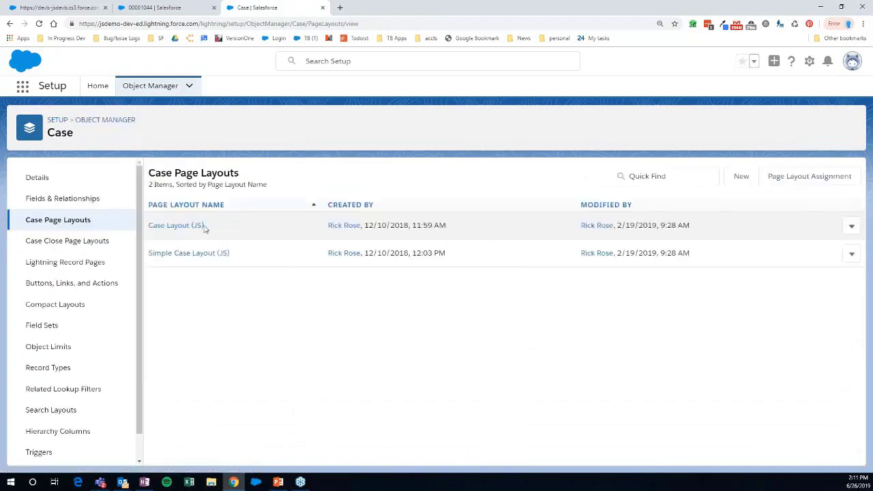
pyautogui.click(180, 226)
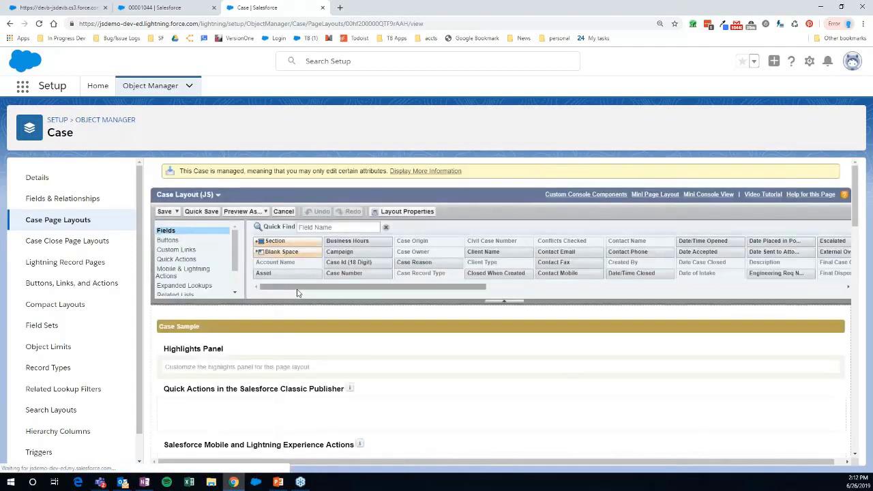
pyautogui.scroll(-10, 297, 292)
pyautogui.moveTo(260, 326); pyautogui.dragTo(368, 286)
pyautogui.moveTo(409, 211); pyautogui.dragTo(272, 330)
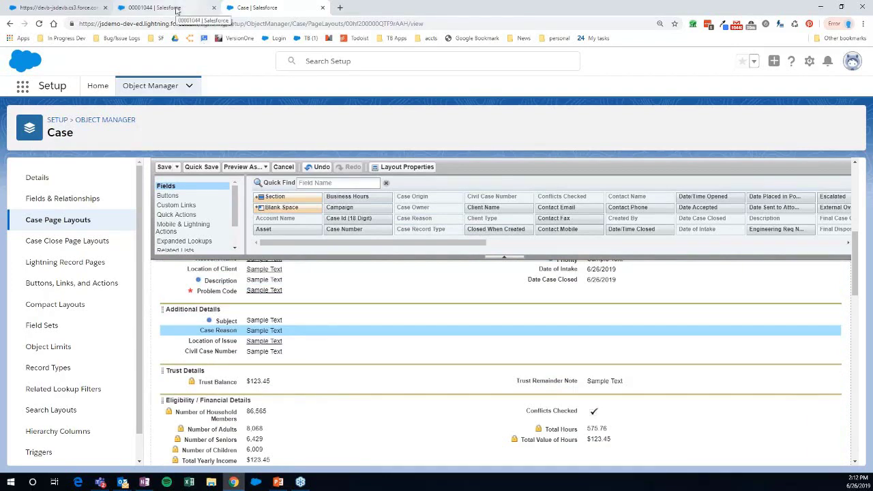
# - Go from the case tab to the Reports home page and start a New Report
pyautogui.click(179, 8)
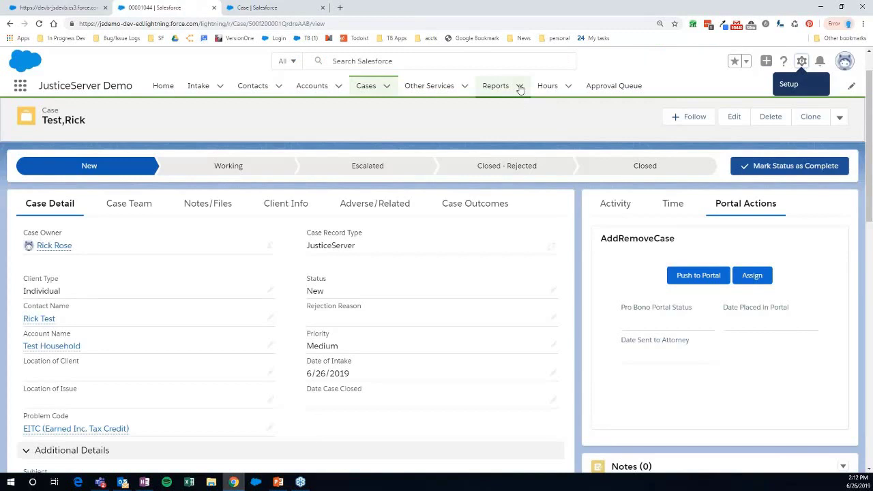
pyautogui.click(520, 88)
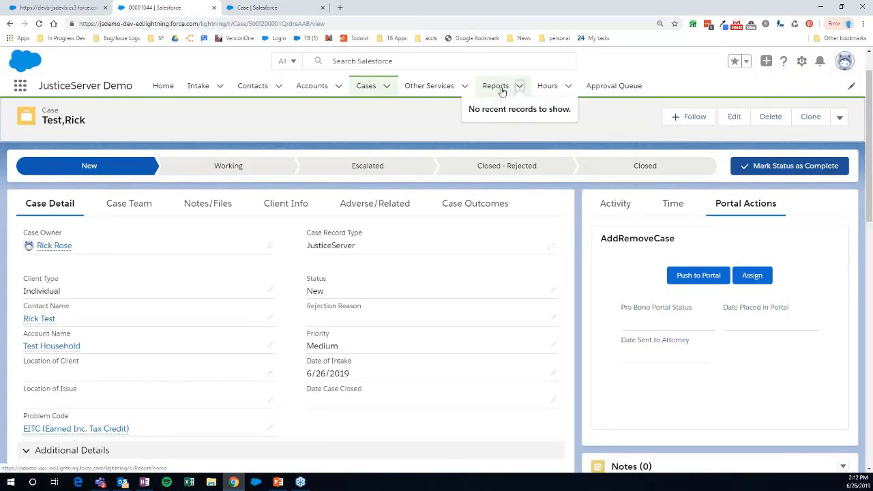
pyautogui.click(500, 87)
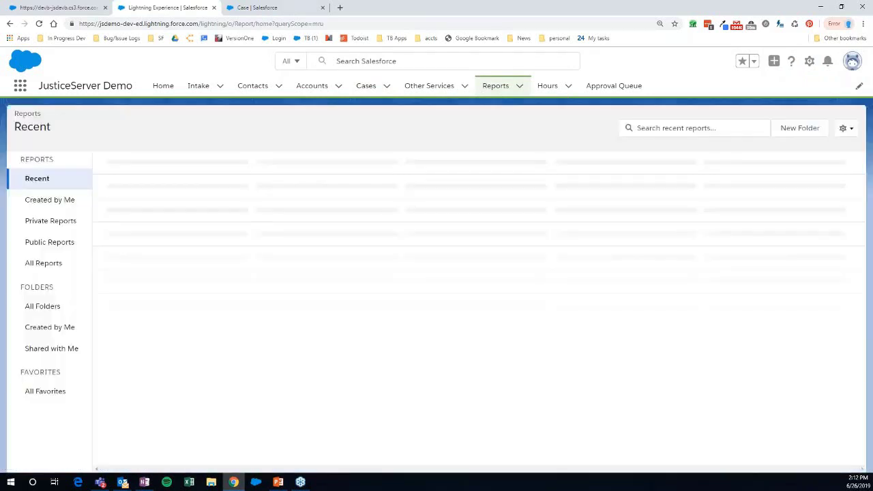
pyautogui.click(621, 132)
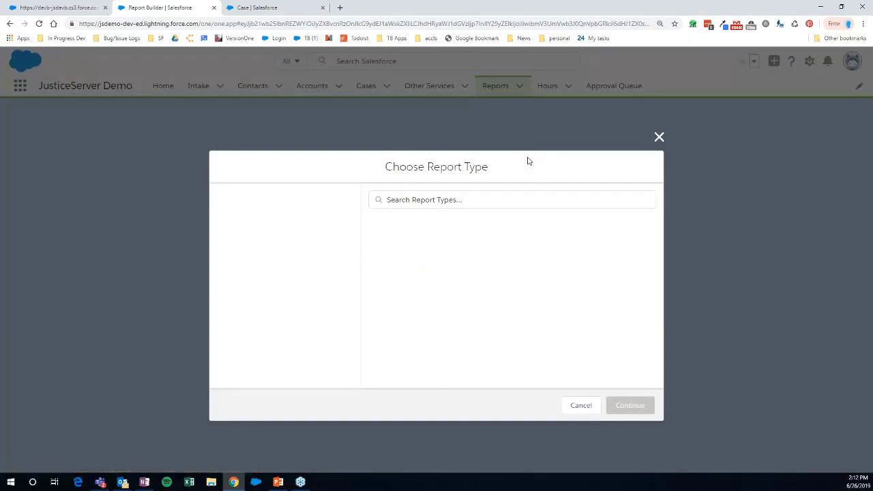
# - Search 'case' and continue with the Cases report type for the new report
pyautogui.click(420, 200)
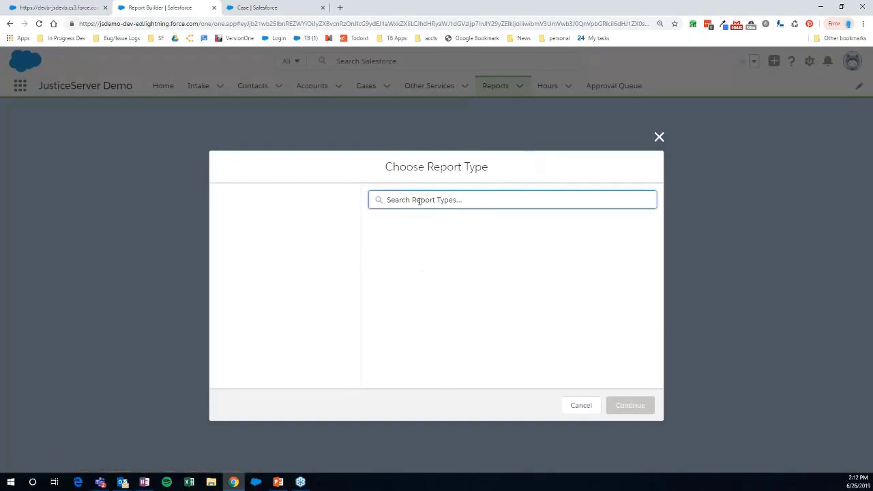
pyautogui.write('case')
pyautogui.click(389, 228)
pyautogui.click(628, 405)
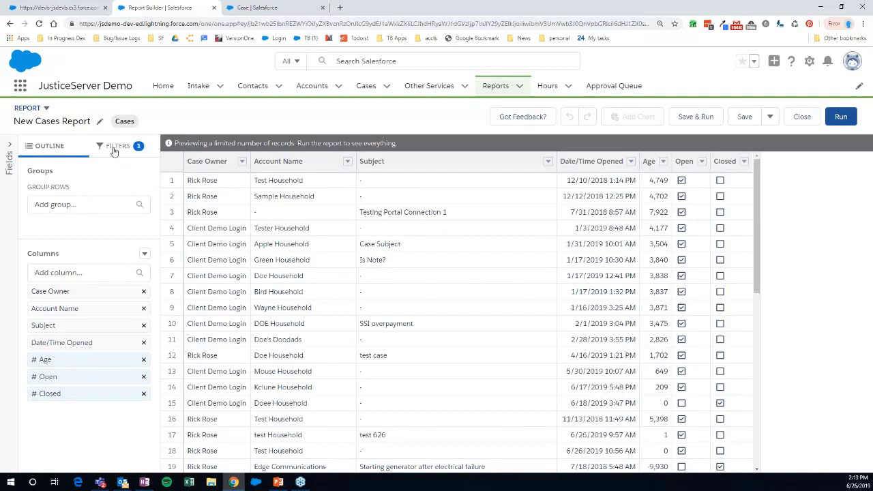
# - Group the report rows by Problem Code, found by searching 'prob'
pyautogui.click(82, 209)
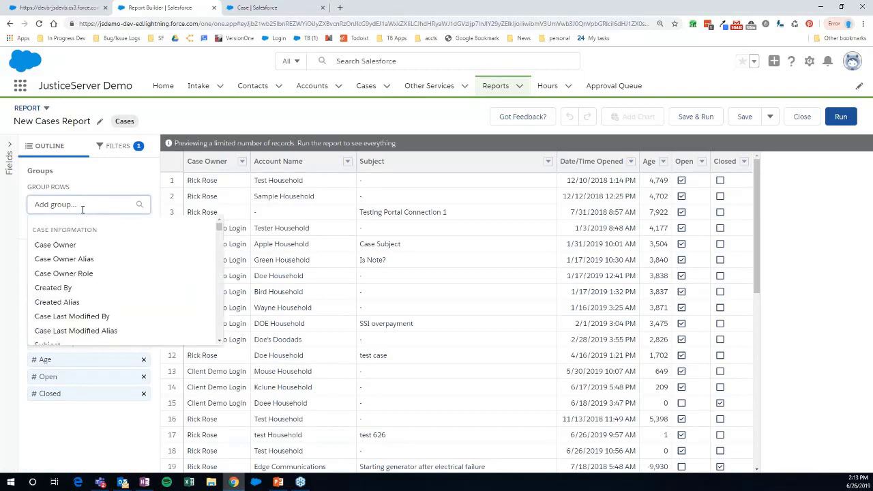
pyautogui.write('prob')
pyautogui.click(62, 249)
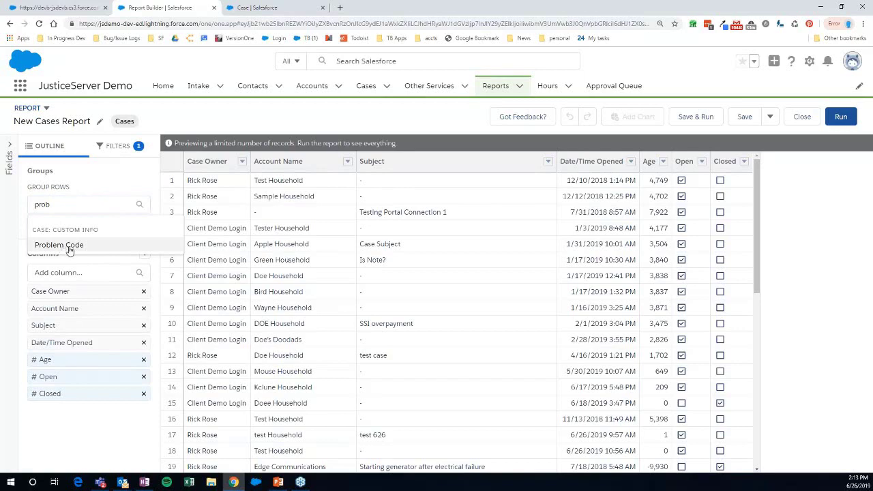
pyautogui.click(69, 250)
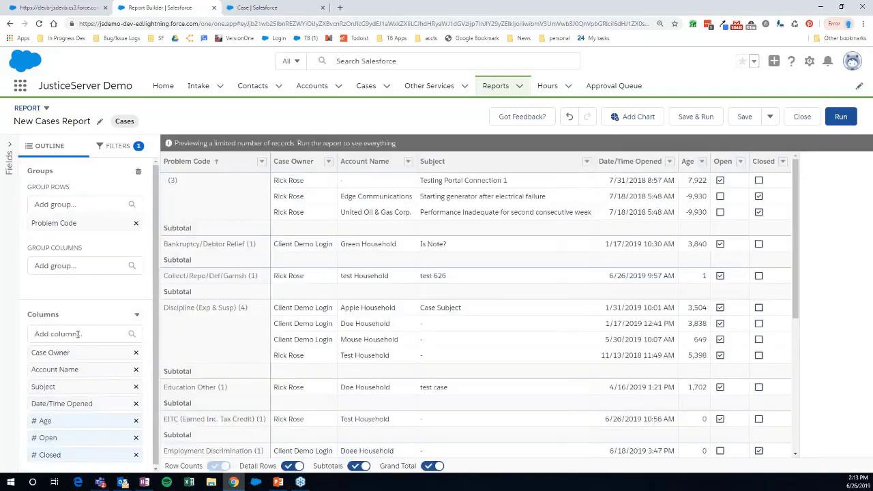
# - Add a Total Hours column, found by searching 'hour', and move it into position
pyautogui.click(78, 334)
pyautogui.write('hour')
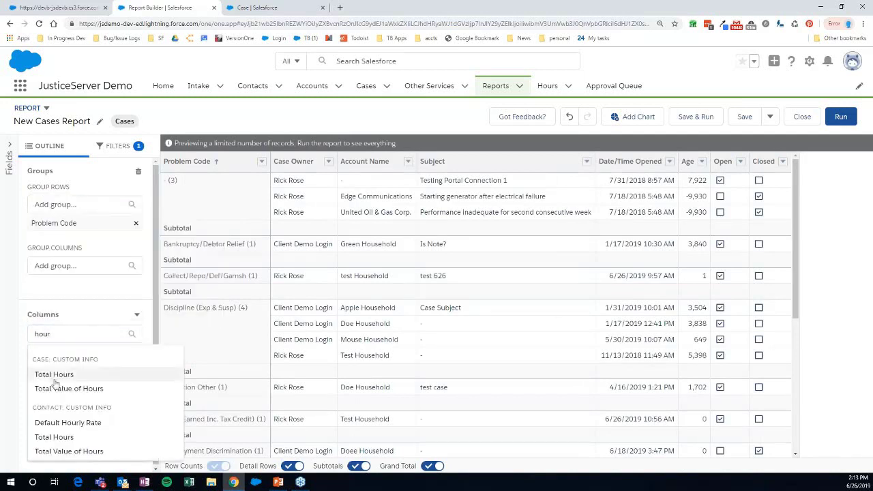
pyautogui.click(55, 380)
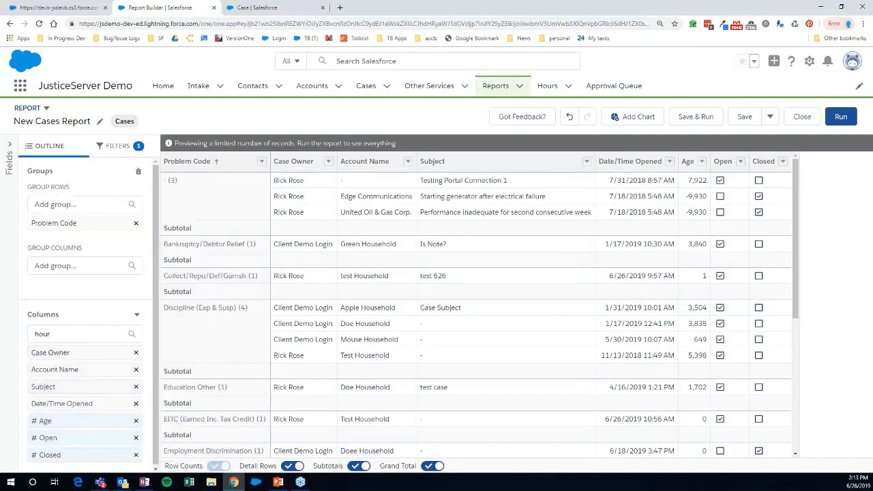
pyautogui.click(76, 333)
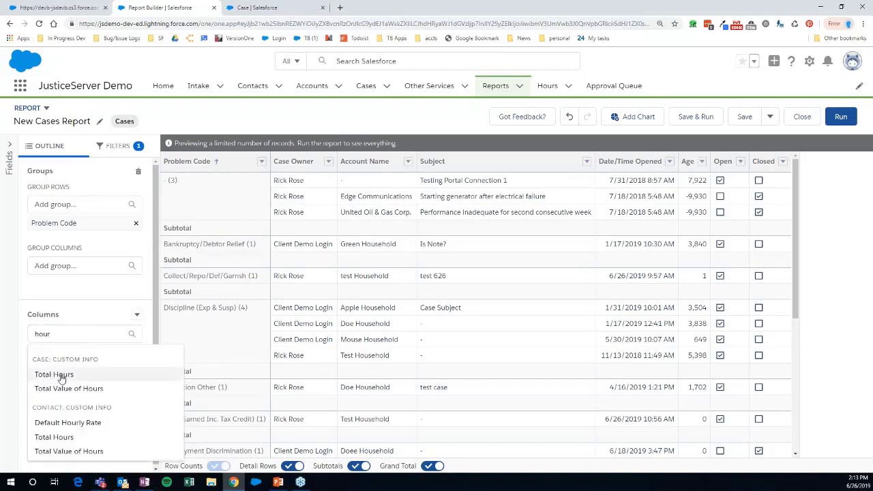
pyautogui.click(65, 377)
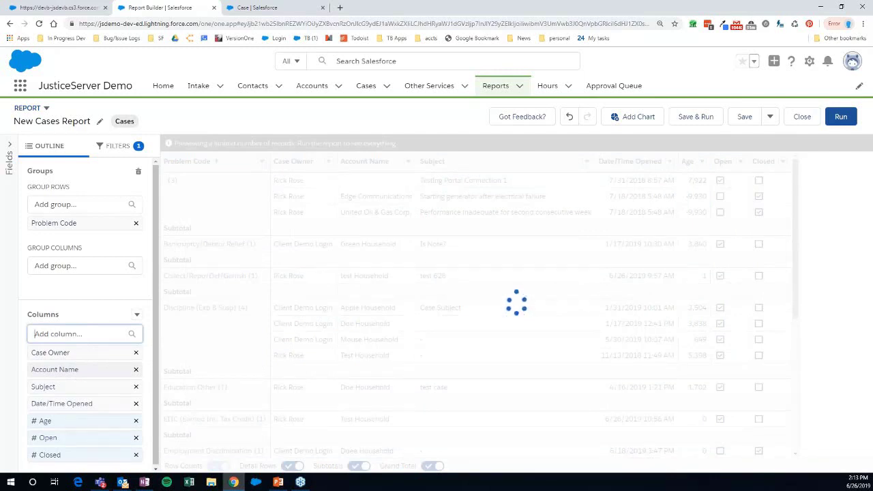
pyautogui.moveTo(65, 374); pyautogui.dragTo(138, 307)
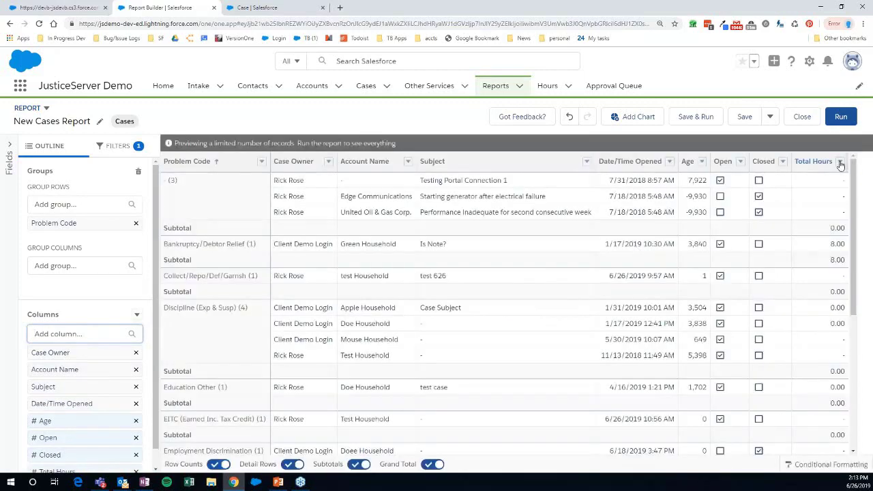
# - Check the Total Hours column options, then run the report (45 records, 13.00 hours)
pyautogui.click(841, 164)
pyautogui.moveTo(785, 252)
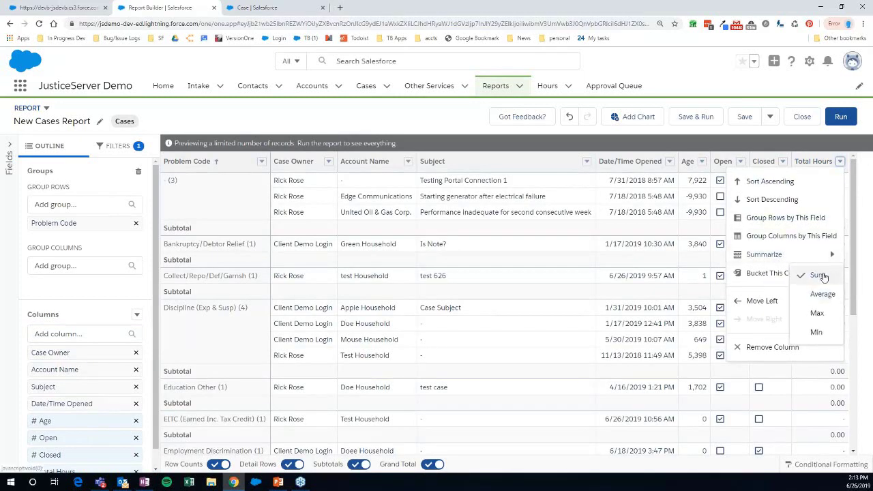
pyautogui.click(858, 225)
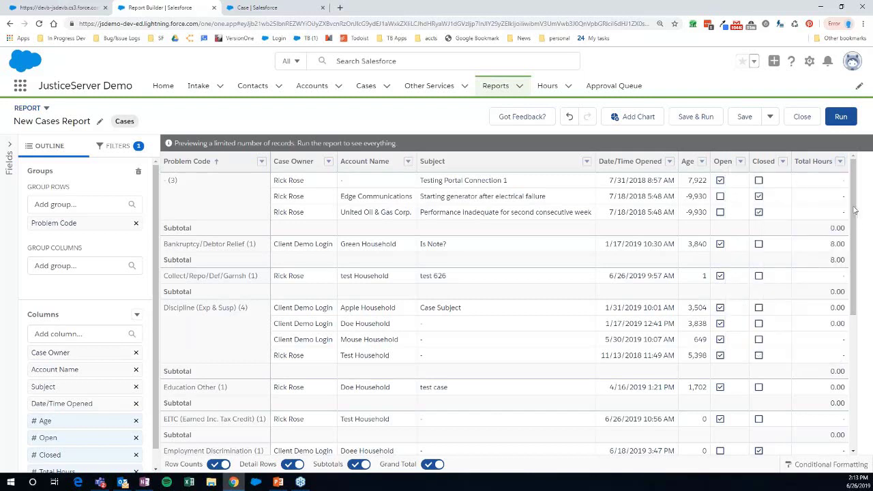
pyautogui.click(841, 116)
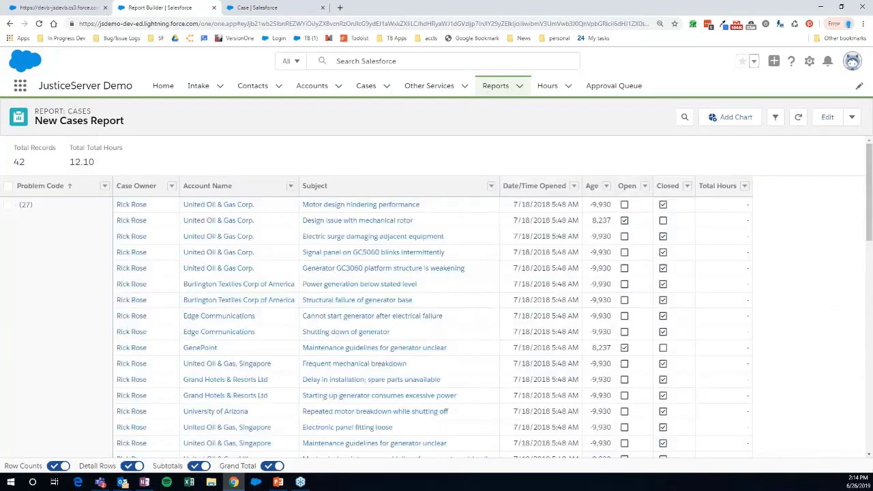
pyautogui.click(775, 120)
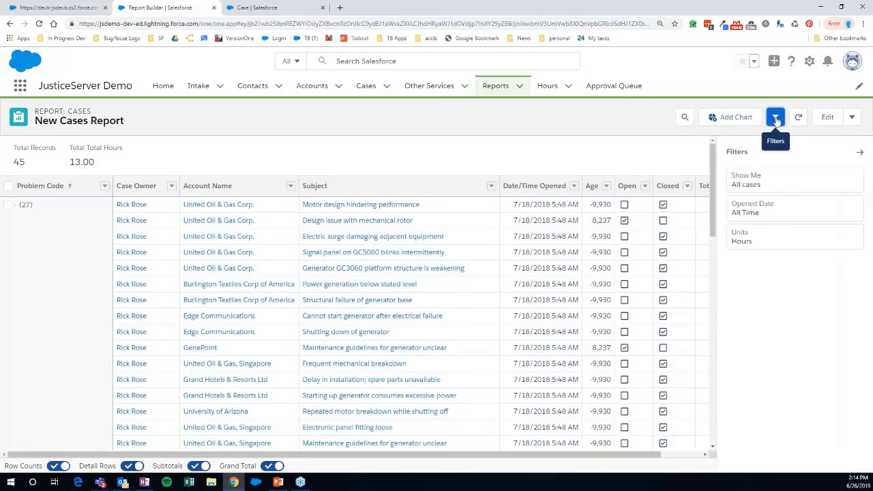
pyautogui.click(776, 120)
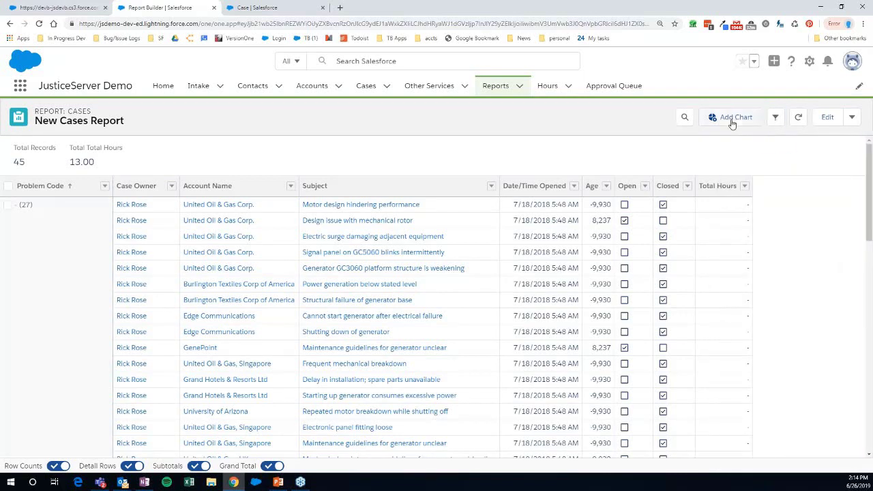
# - Add a chart and change it from bar to a donut of Sum of Total Hours by Problem Code
pyautogui.click(732, 121)
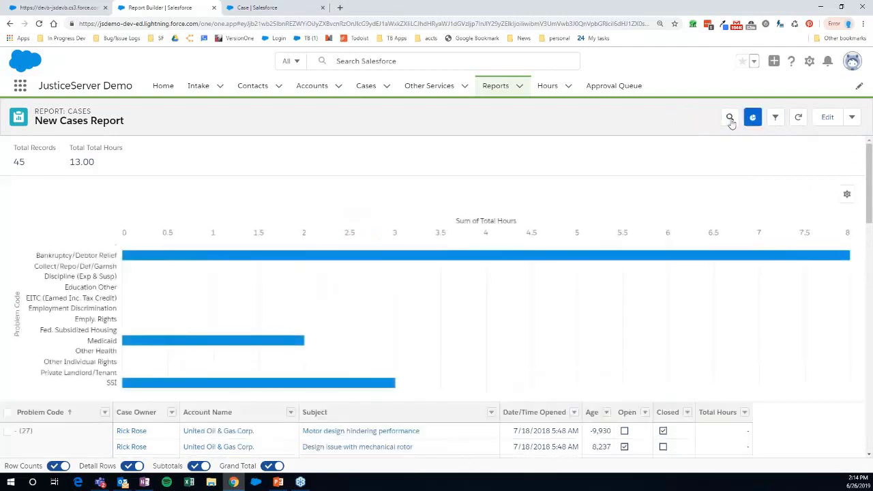
pyautogui.click(847, 196)
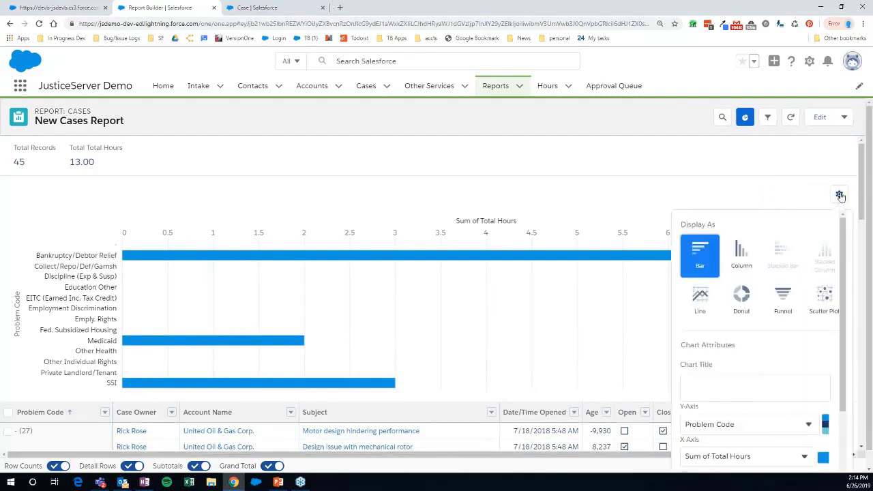
pyautogui.scroll(-1, 795, 255)
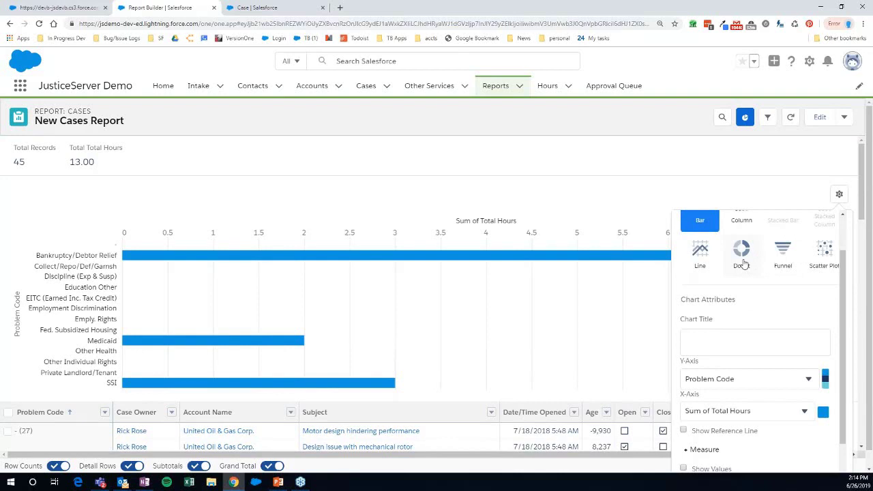
pyautogui.click(742, 259)
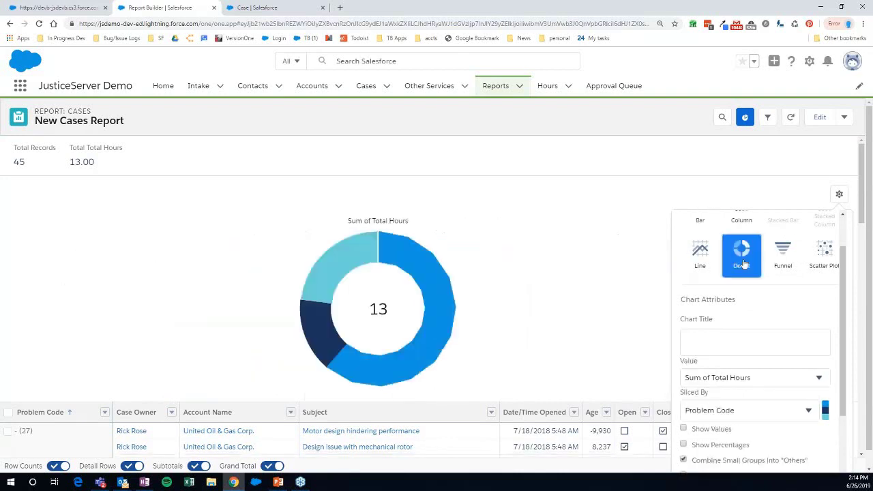
pyautogui.click(618, 272)
# - Review the donut chart and open the save/export options dropdown beside Edit
pyautogui.scroll(-3, 618, 271)
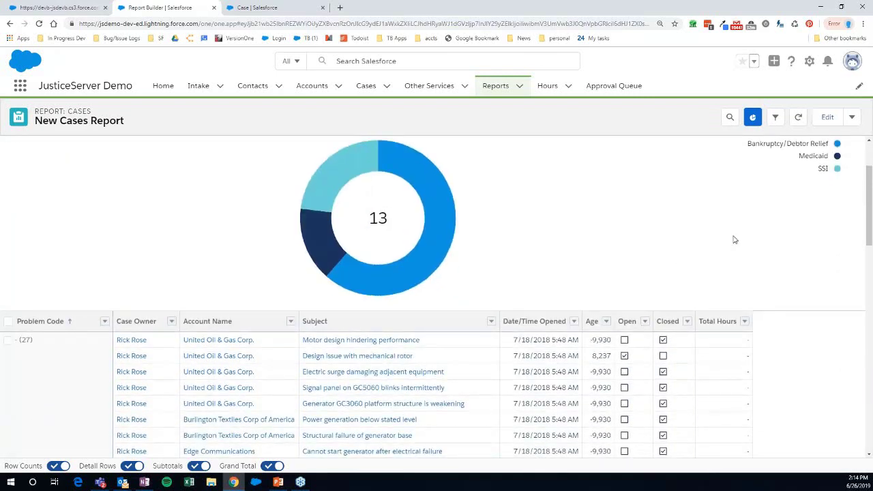
pyautogui.scroll(1, 476, 245)
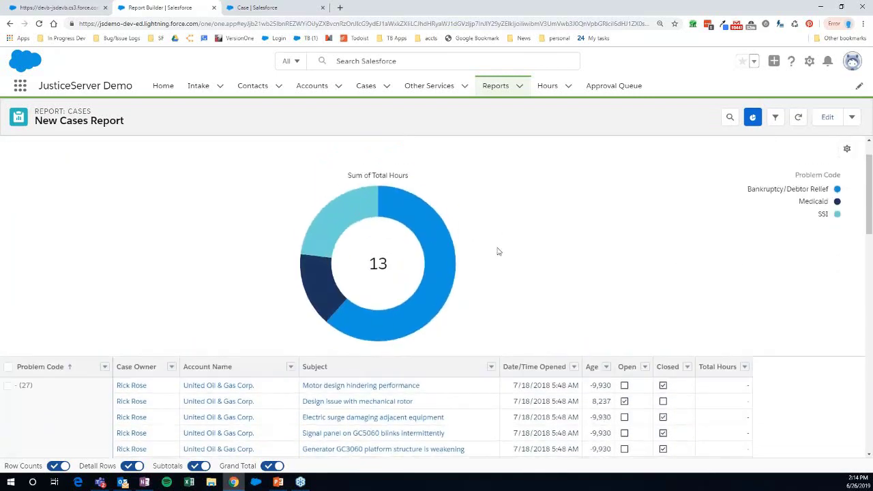
pyautogui.scroll(-1, 498, 252)
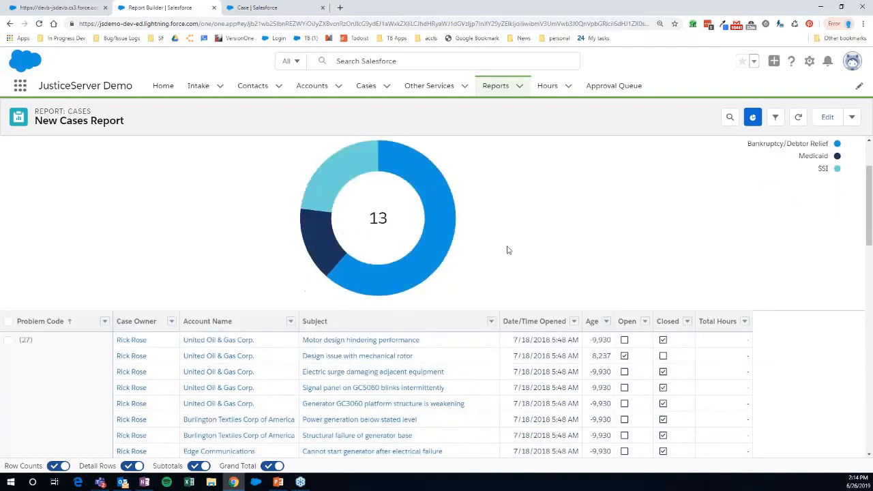
pyautogui.click(852, 119)
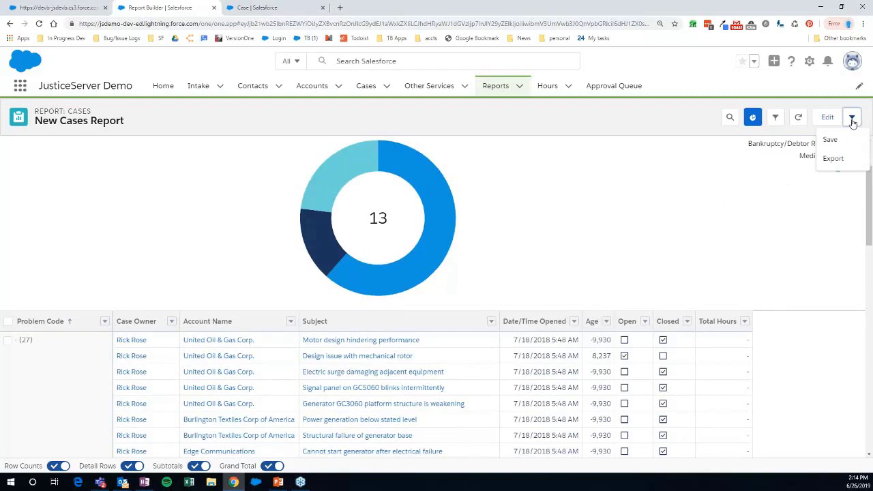
pyautogui.click(834, 158)
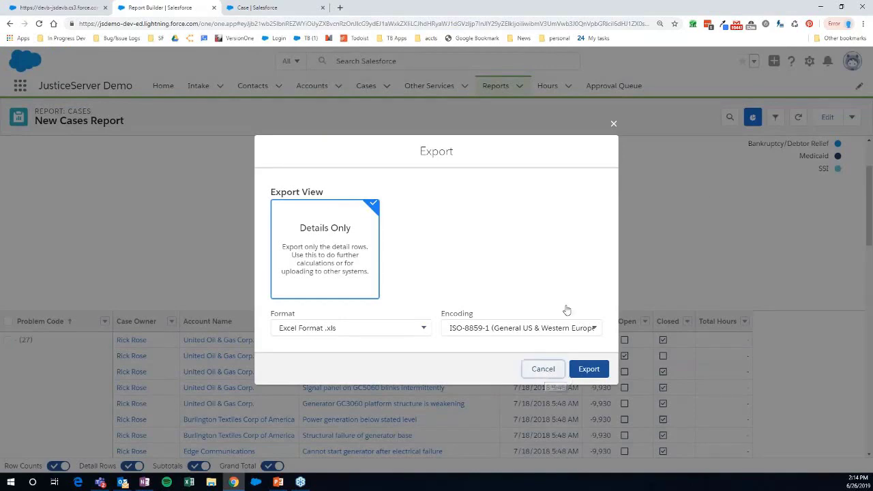
pyautogui.scroll(3, 799, 235)
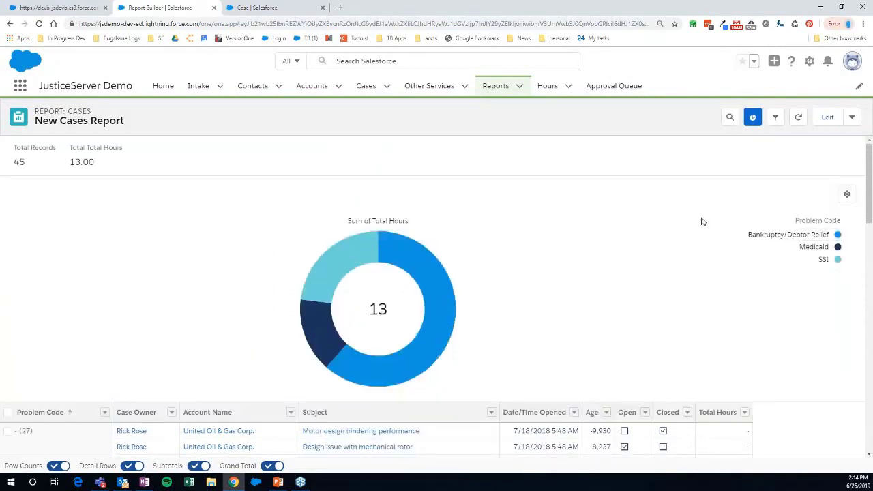